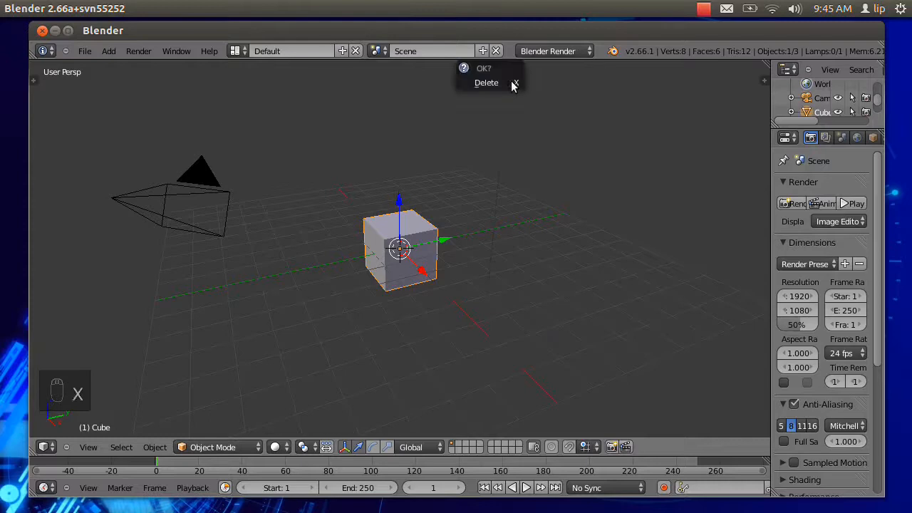
Delete the default cube, lamp and camera from the scene.
key("x")
left_click(426, 223)
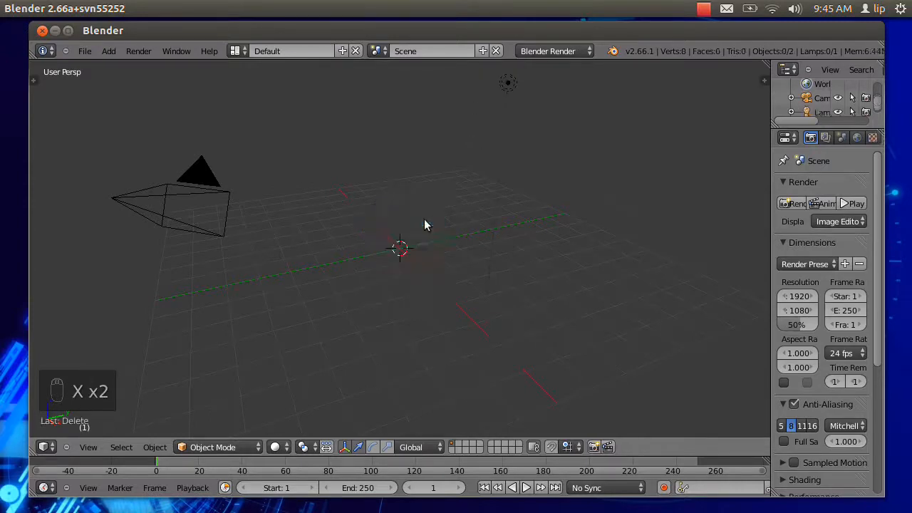
key("x")
left_click(508, 88)
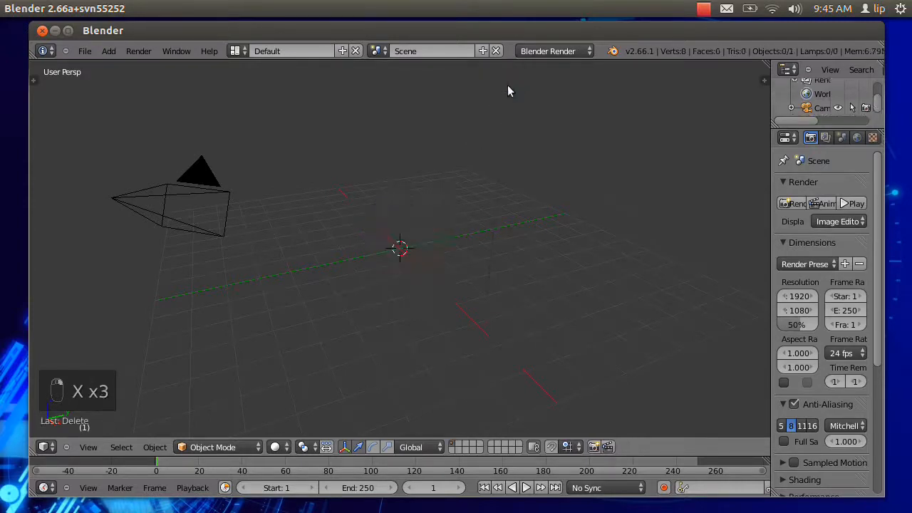
right_click(186, 210)
key("x")
left_click(188, 208)
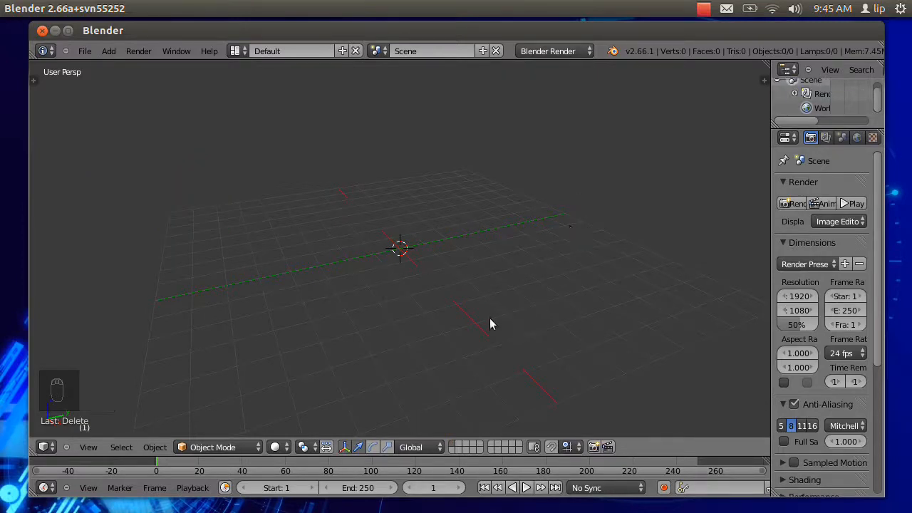
Switch the 3D view to orthographic projection and look at the scene from the top.
left_click(89, 447)
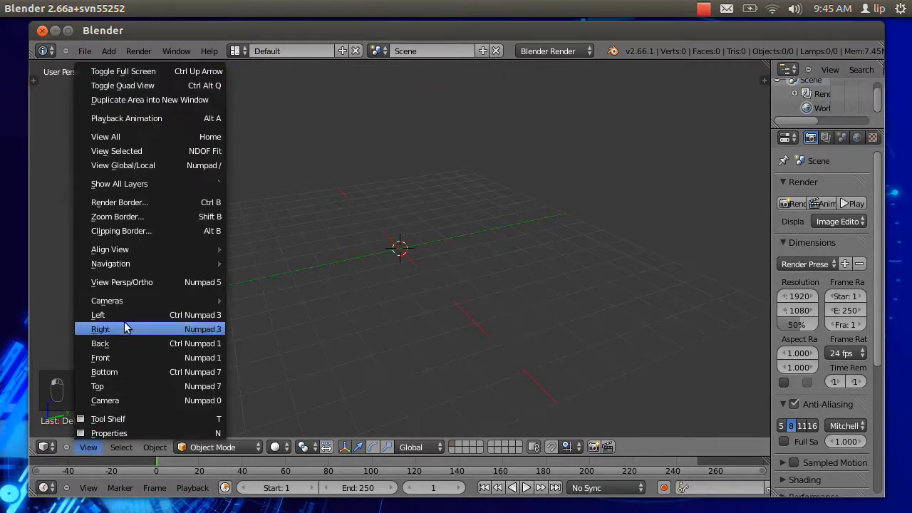
left_click(153, 282)
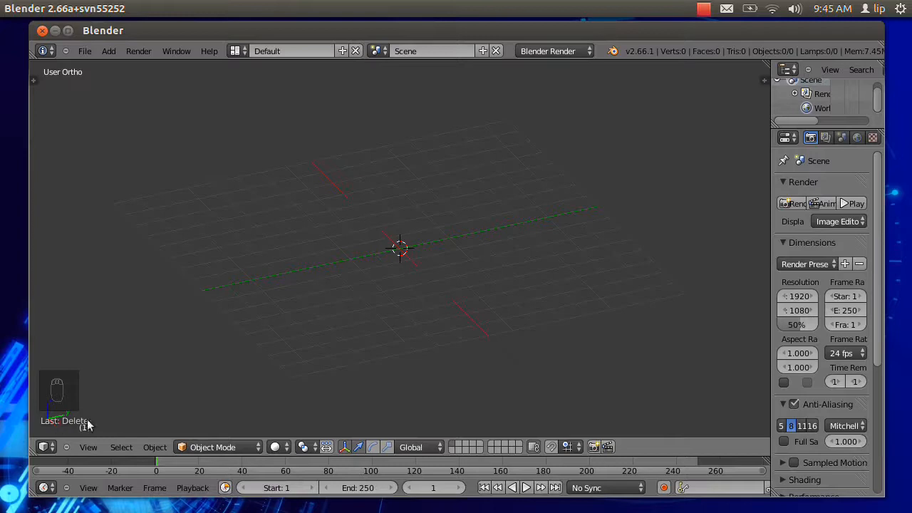
left_click(91, 448)
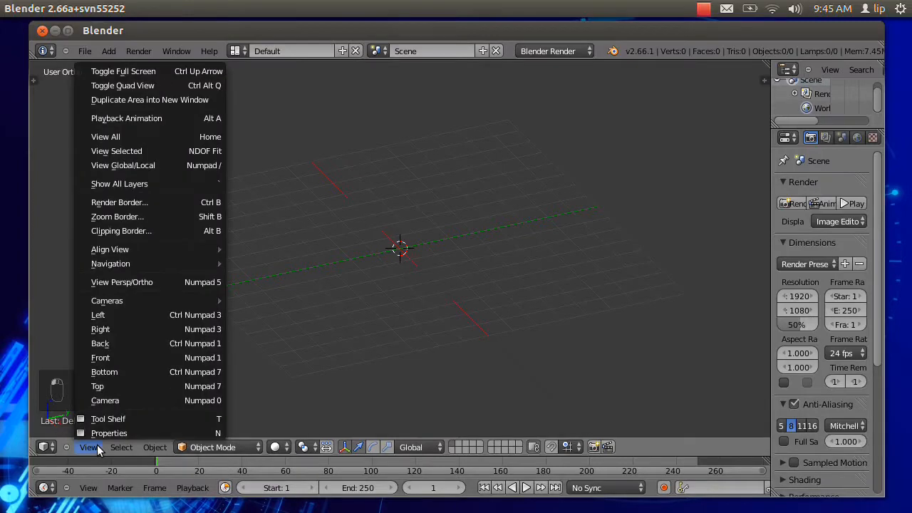
left_click(116, 388)
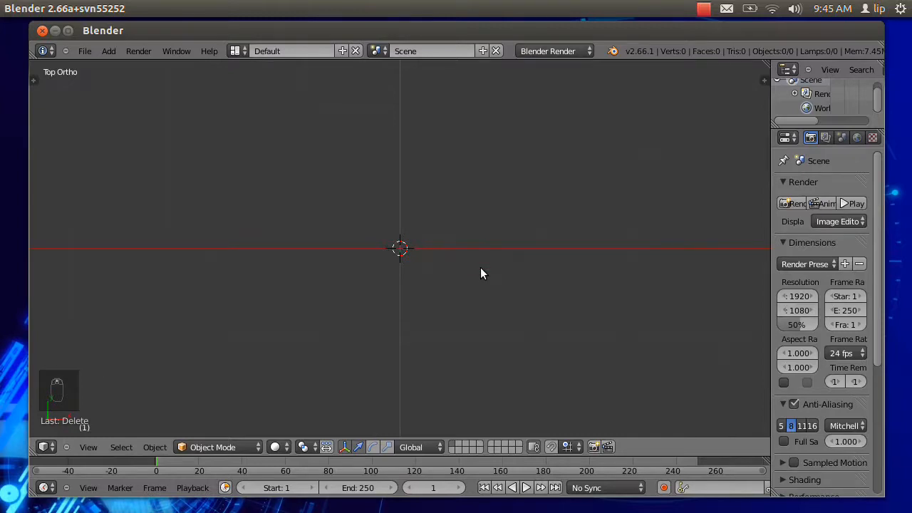
Enable background images and load blender_logo12.png from the Reference images folder into a new image slot.
key("n")
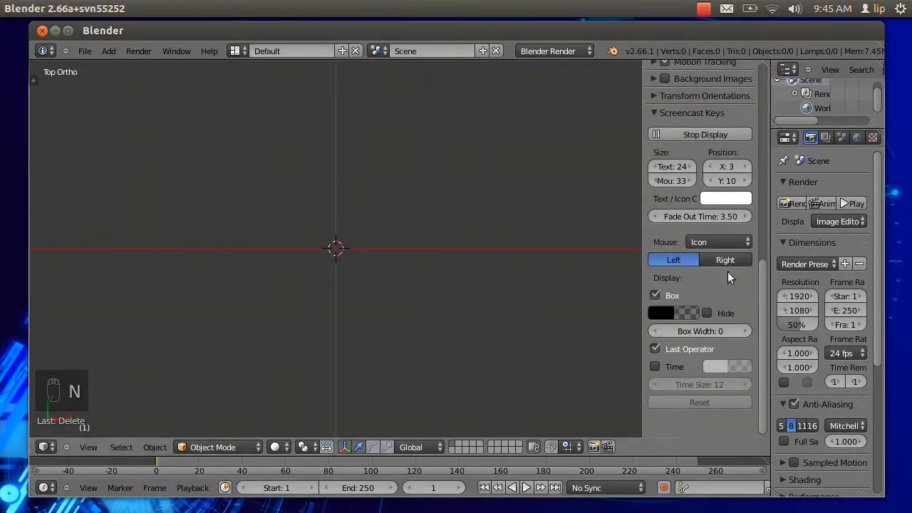
scroll(728, 271, "up", 7)
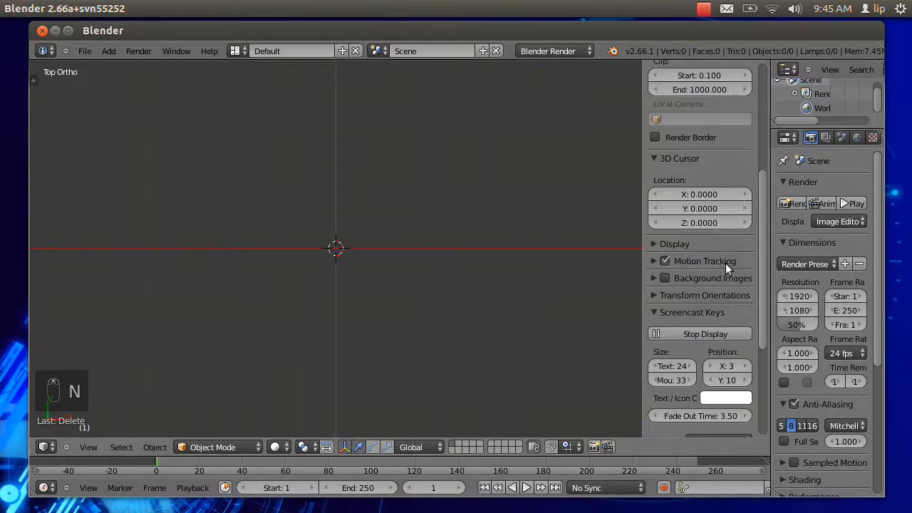
left_click(664, 278)
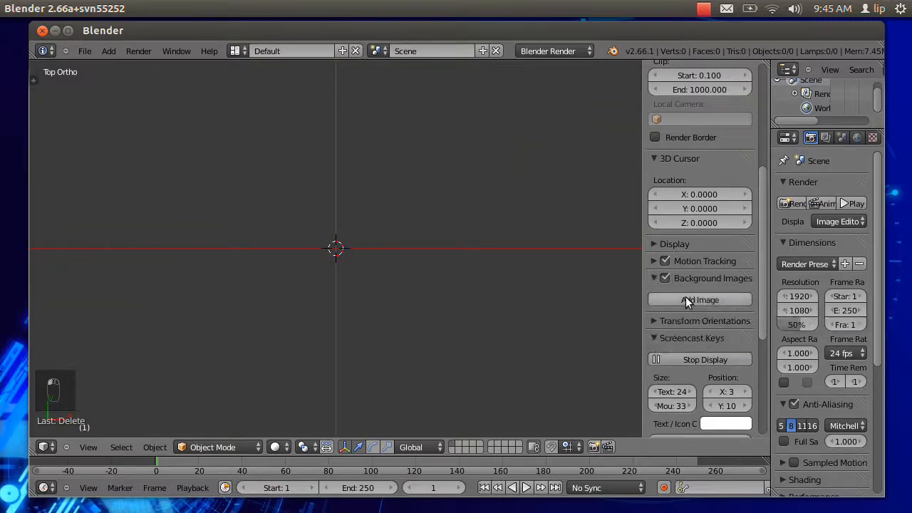
left_click(687, 302)
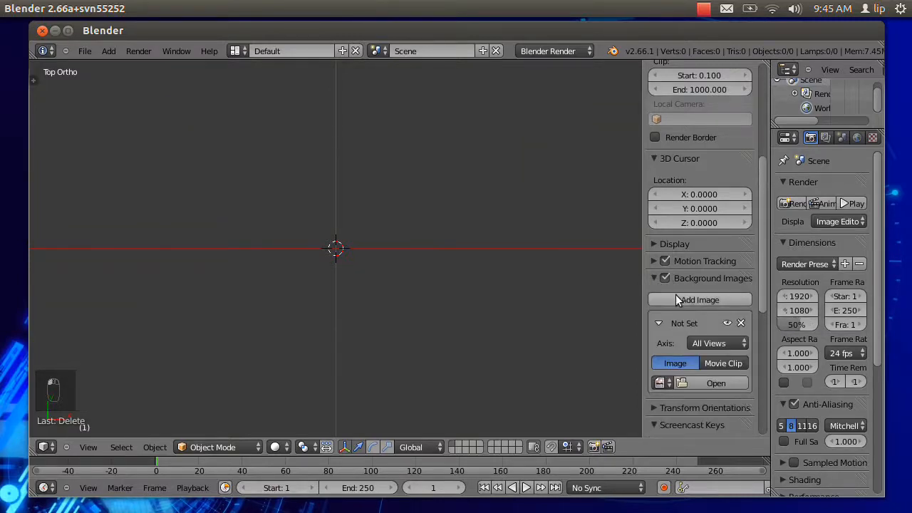
left_click(716, 385)
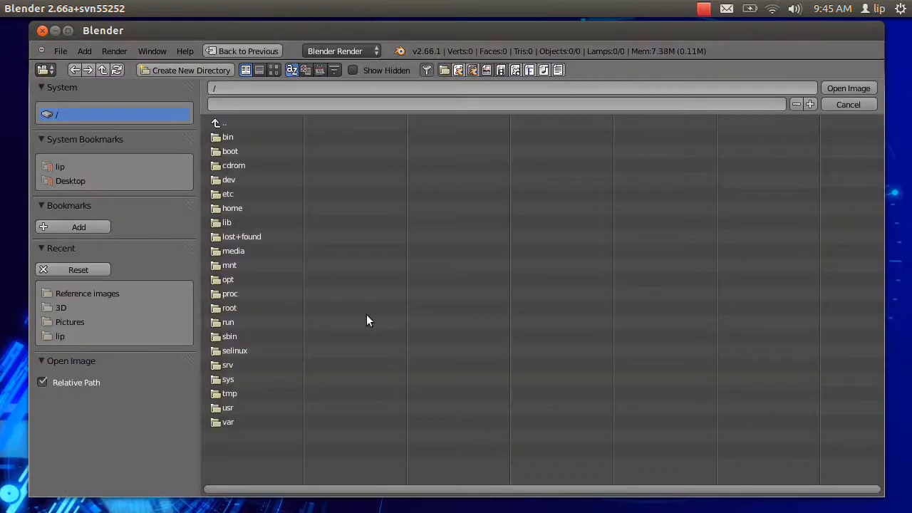
left_click(60, 307)
left_click(73, 294)
left_click(298, 137)
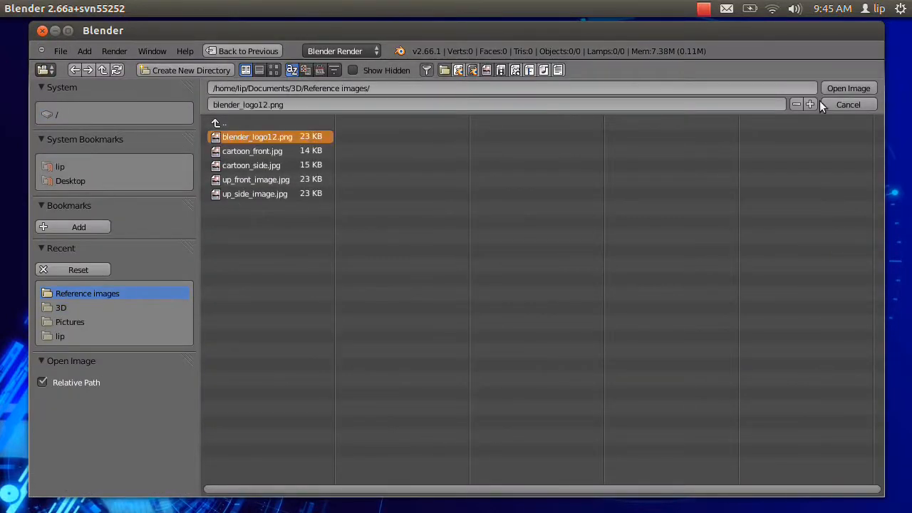
left_click(846, 89)
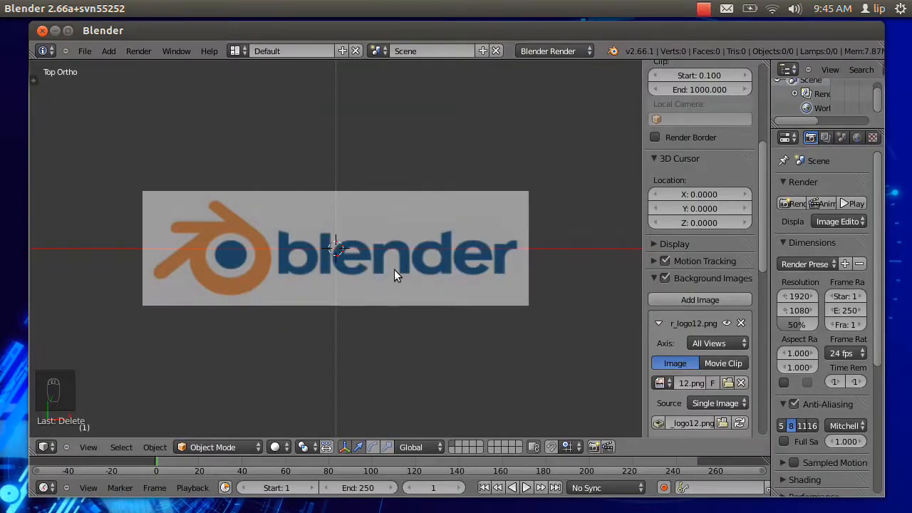
Hide the view properties, place the 3D cursor on the upper edge of the logo's lower-left prong tip and add a Bezier curve there.
scroll(402, 264, "up", 5)
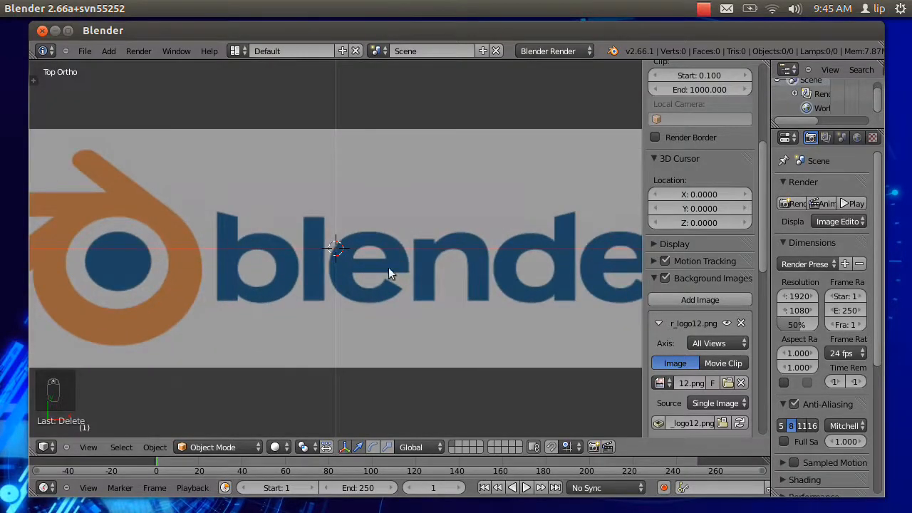
middle_click_drag(242, 272, 433, 269, "ctrl")
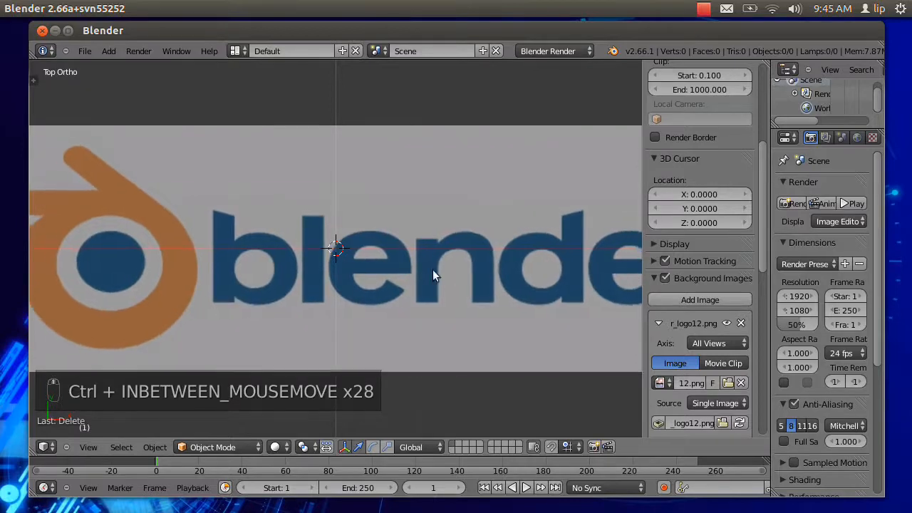
middle_click_drag(242, 280, 501, 272, "shift")
scroll(484, 276, "up", 1)
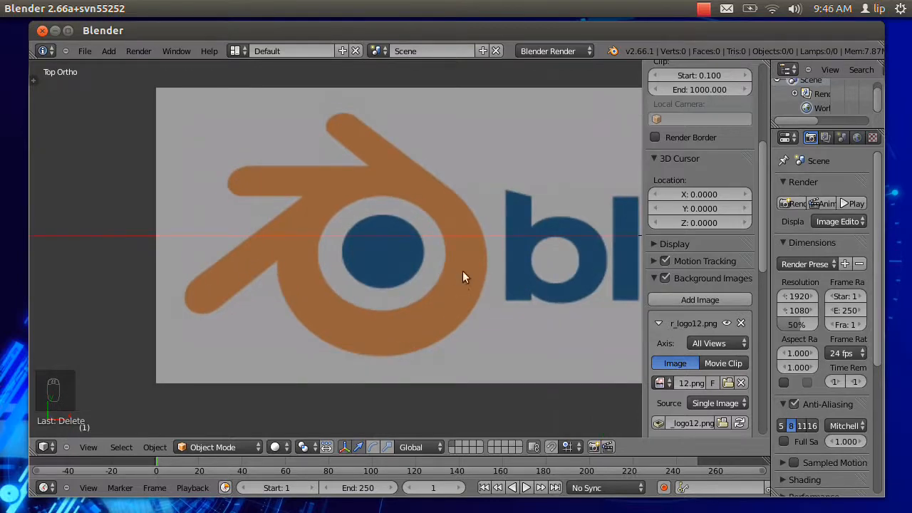
middle_click_drag(354, 263, 371, 254, "shift")
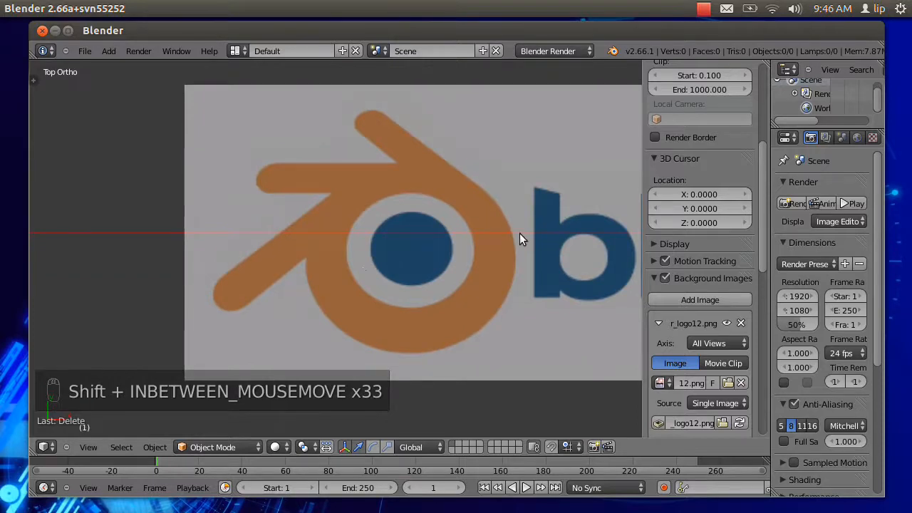
middle_click_drag(522, 224, 457, 251, "shift")
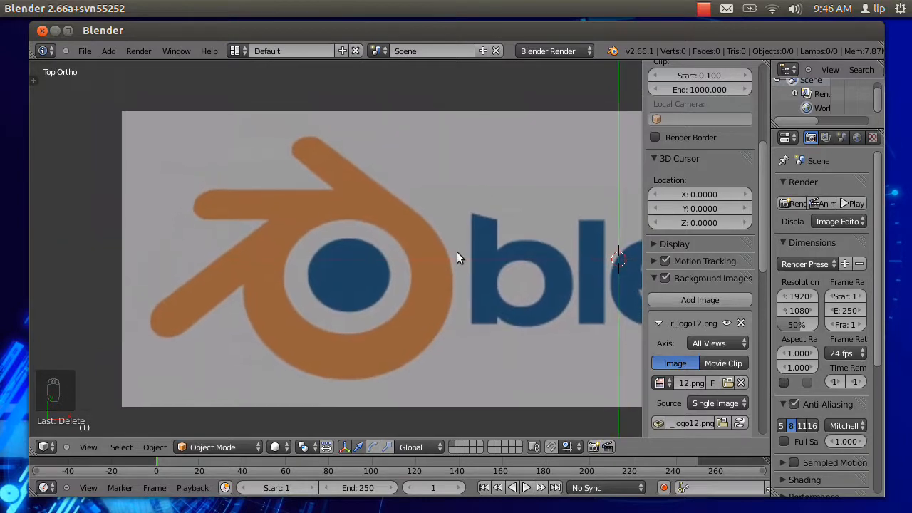
key("n")
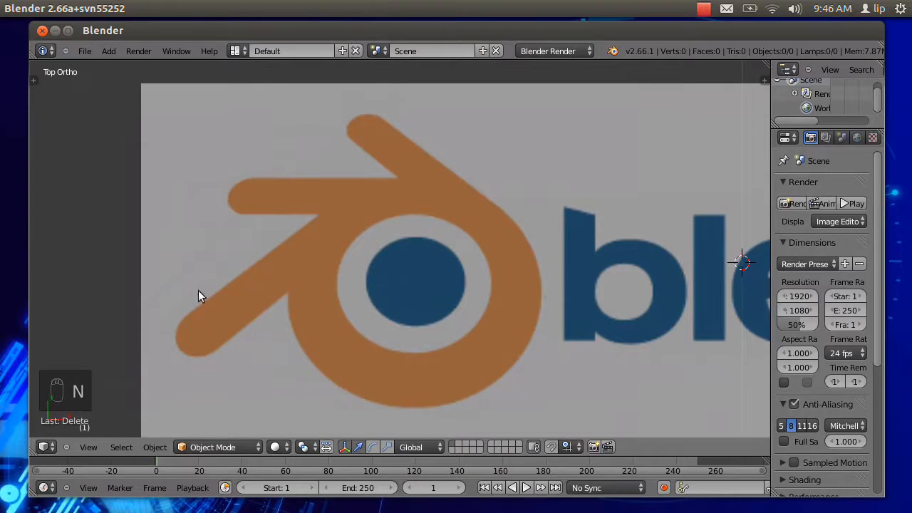
left_click(187, 315)
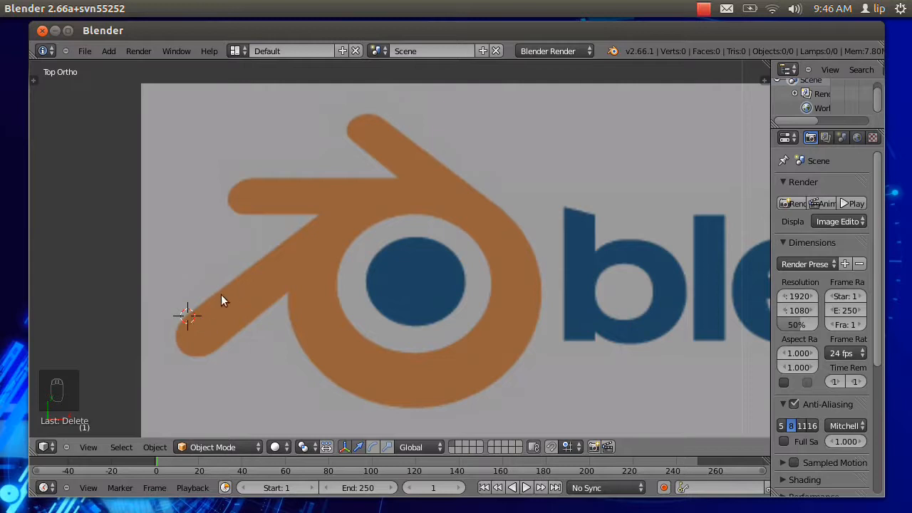
key("shift+a")
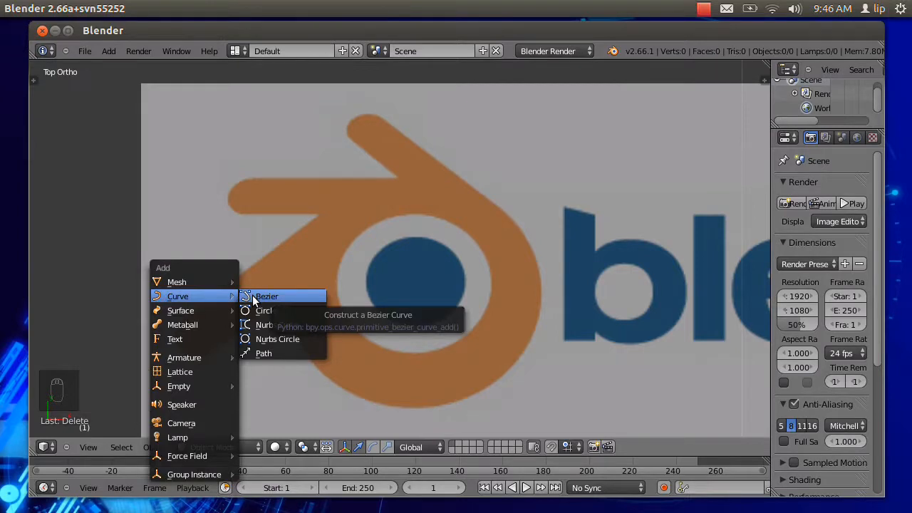
left_click(252, 295)
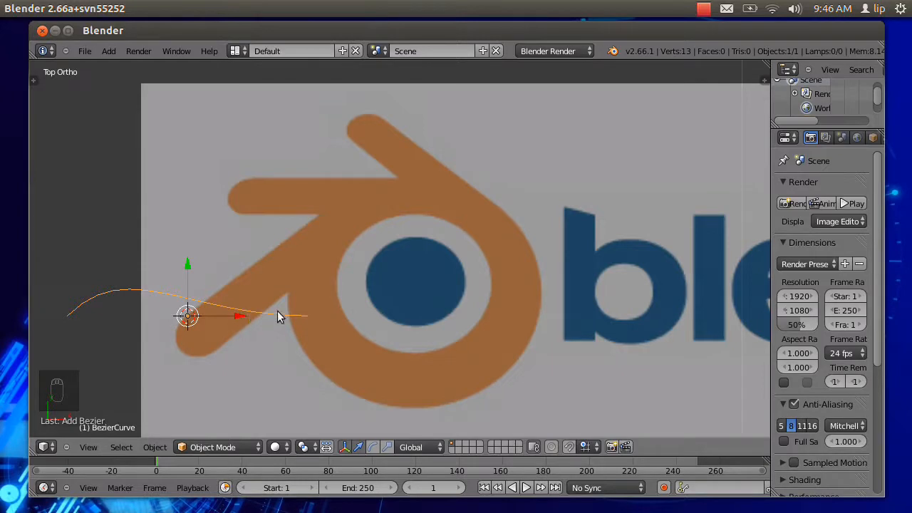
Maximize the window and, in Edit Mode, move the curve's right end point to the notch between the logo's two left prongs.
left_click(68, 31)
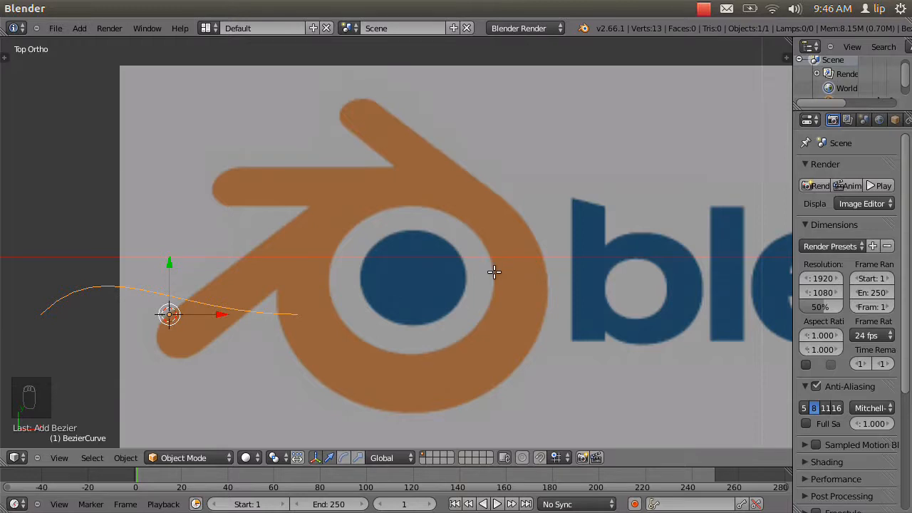
key("Tab")
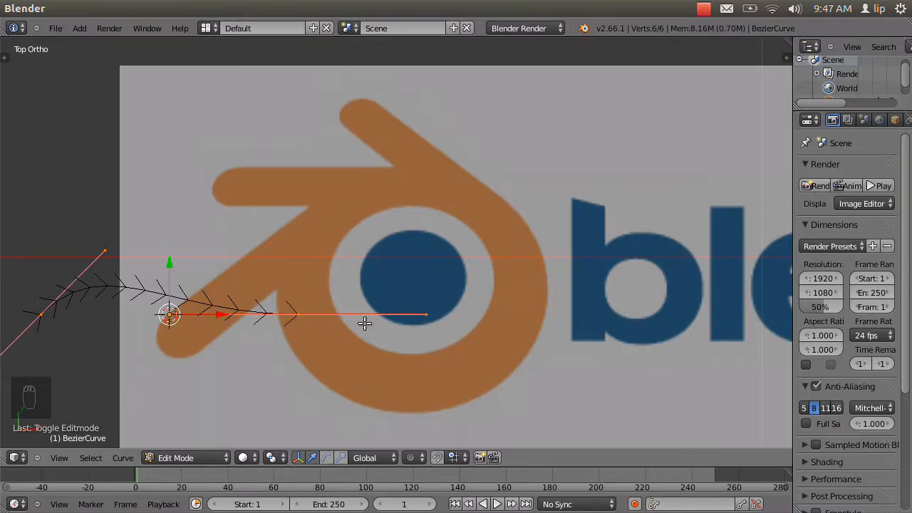
right_click(294, 315)
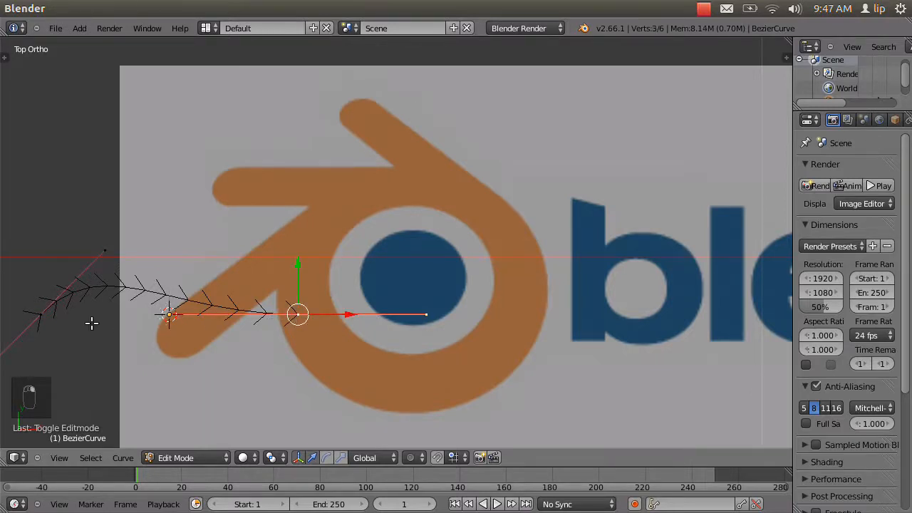
right_click(41, 313)
right_click(298, 315)
key("g")
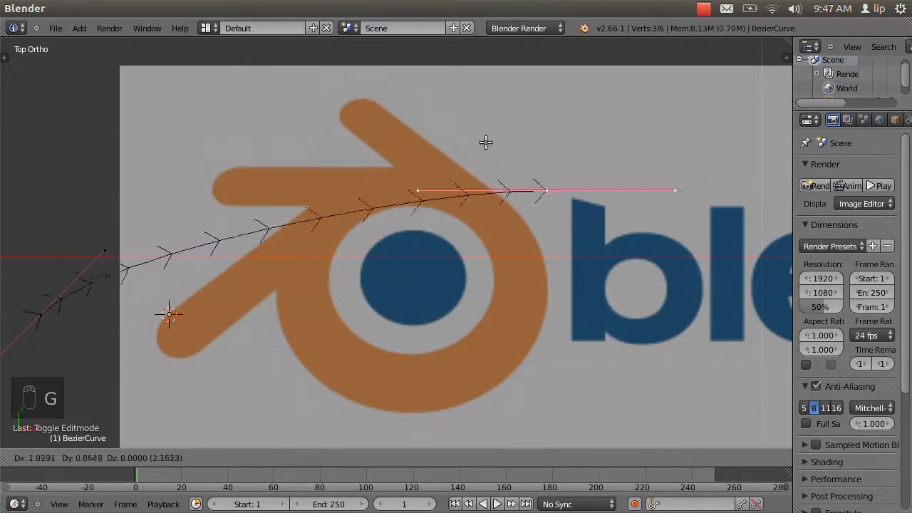
left_click(309, 205)
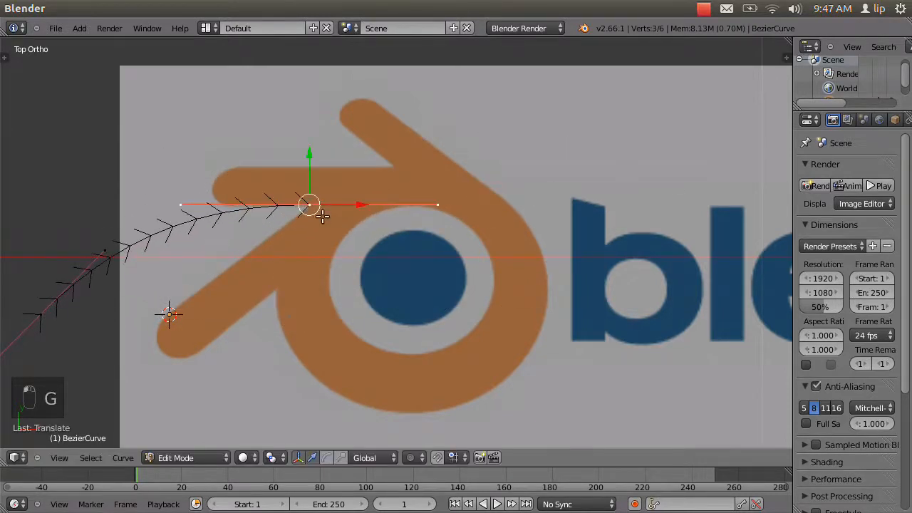
Move the right handle of the notch point inward to just above the white ring, shortening and slightly tilting it.
right_click(440, 206)
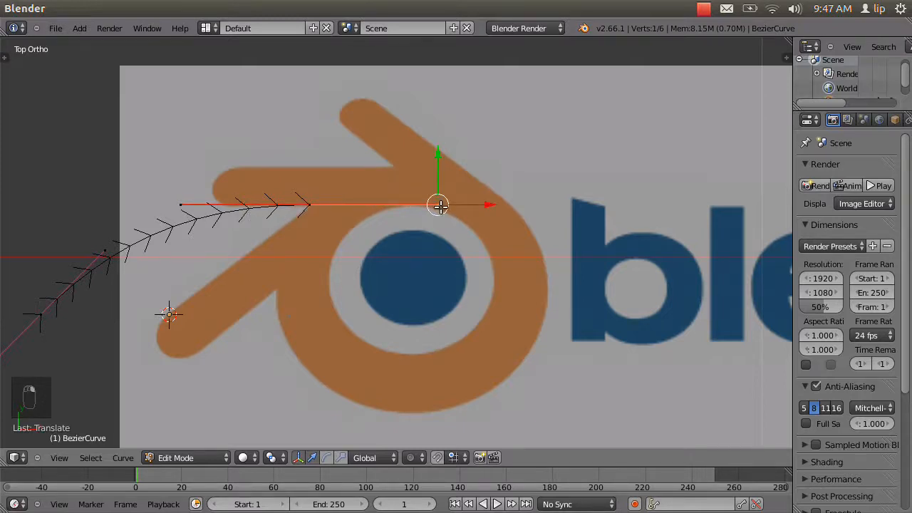
key("g")
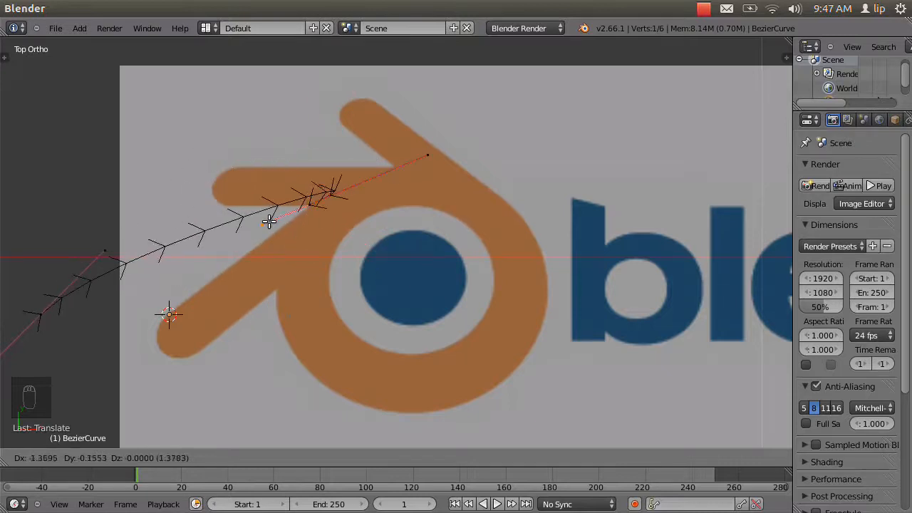
left_click(382, 210)
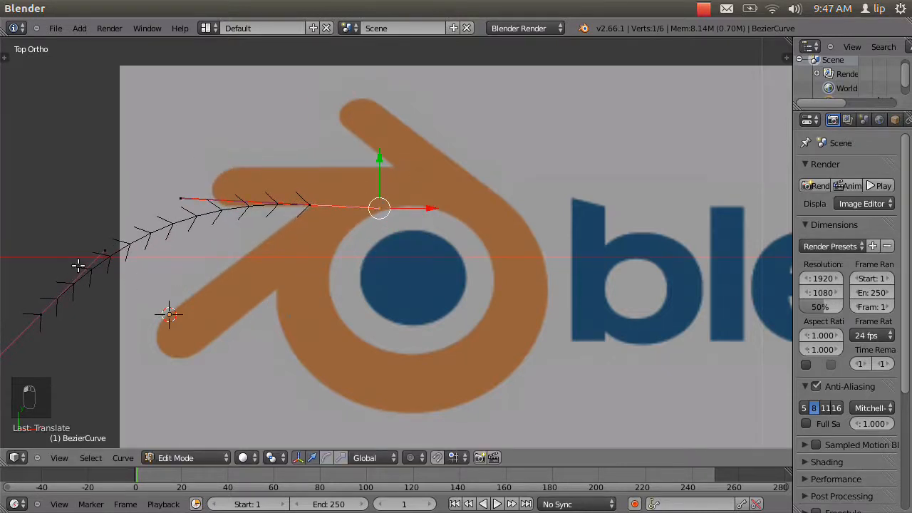
Move the curve's left end point onto the upper edge of the lower-left prong's rounded tip.
right_click(46, 311)
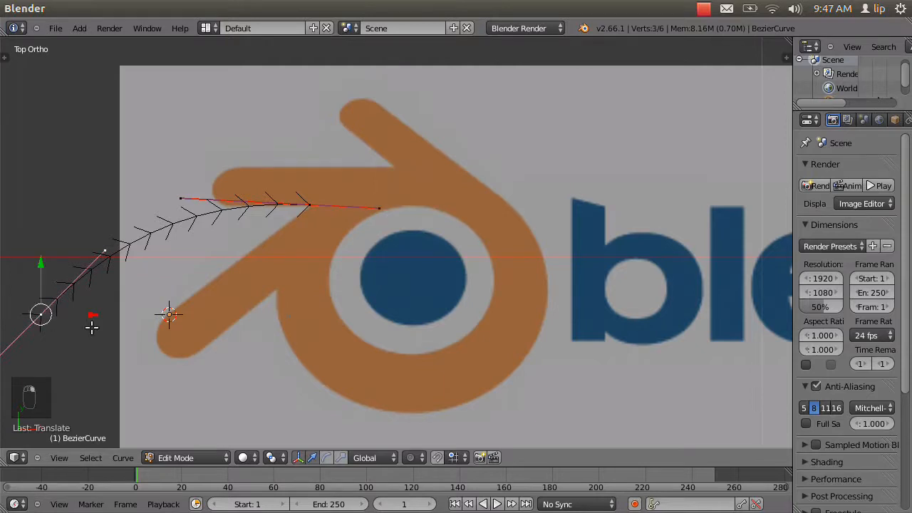
key("g")
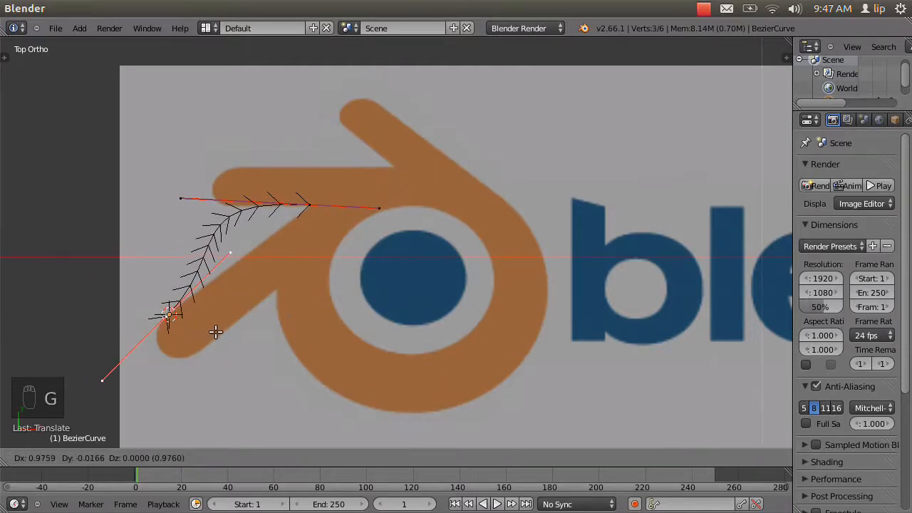
left_click(217, 332)
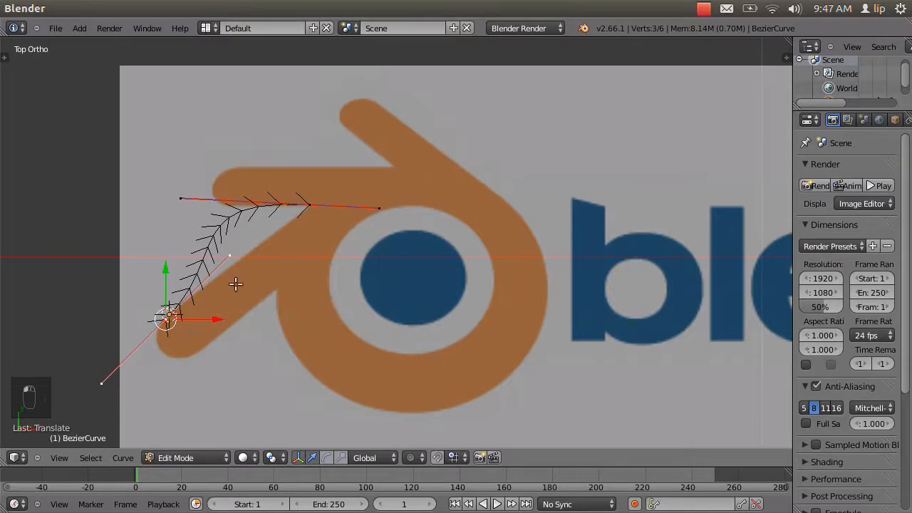
Move the upper handle of the lower-left prong's tip point down onto the prong's upper edge, shortening it.
right_click(225, 260)
key("g")
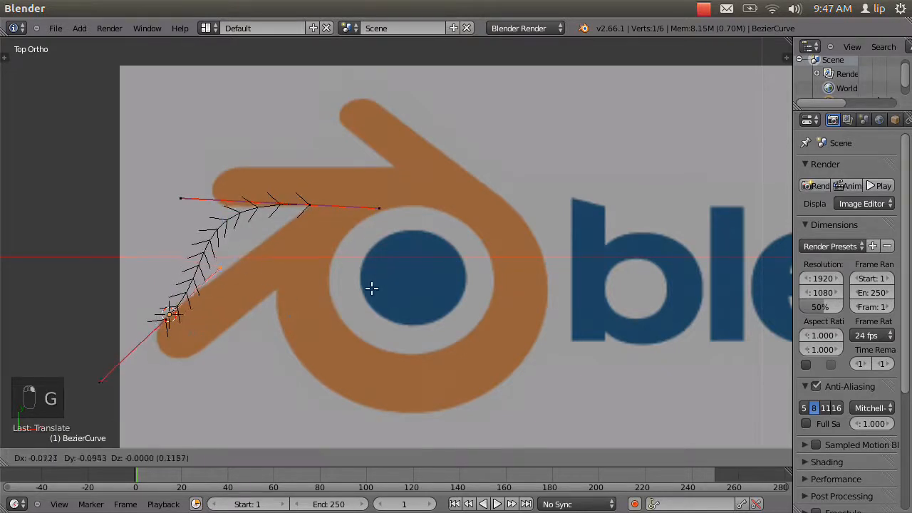
left_click(352, 310)
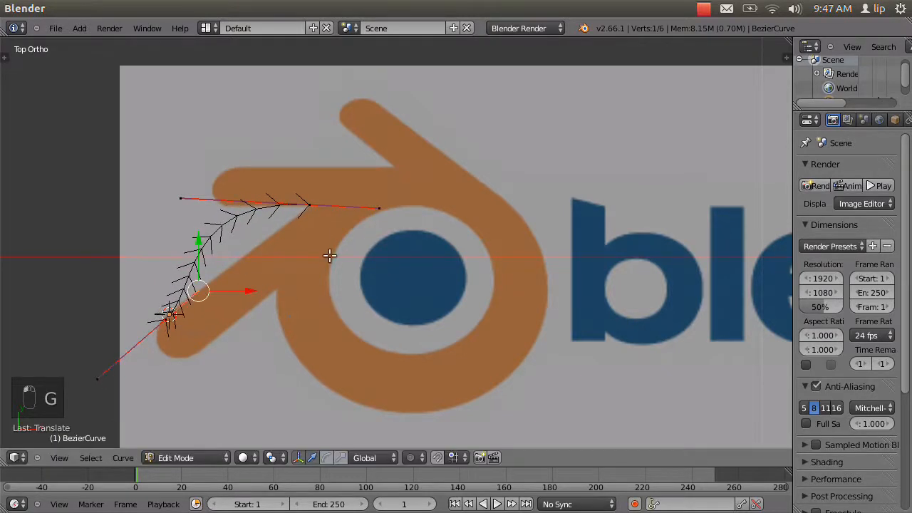
Move the notch end point partway down the lower-left prong's upper edge and place its left handle along that edge.
right_click(309, 205)
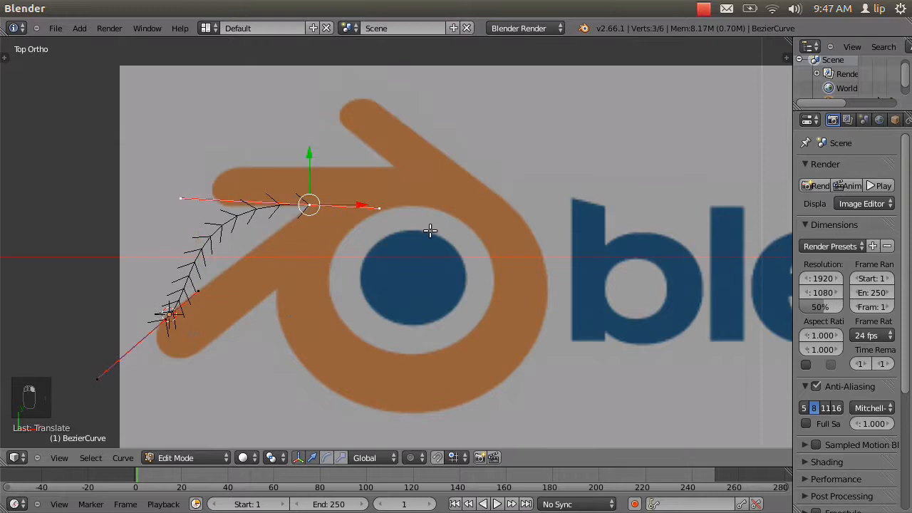
key("g")
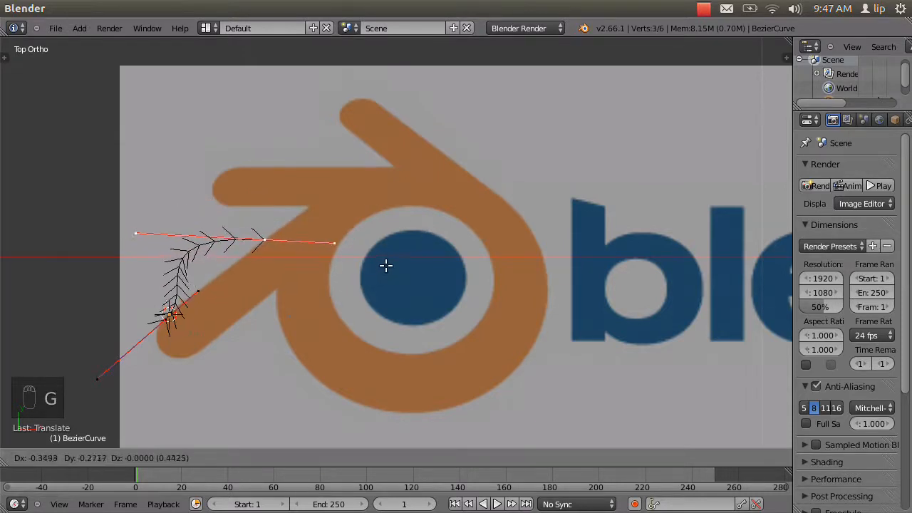
left_click(387, 262)
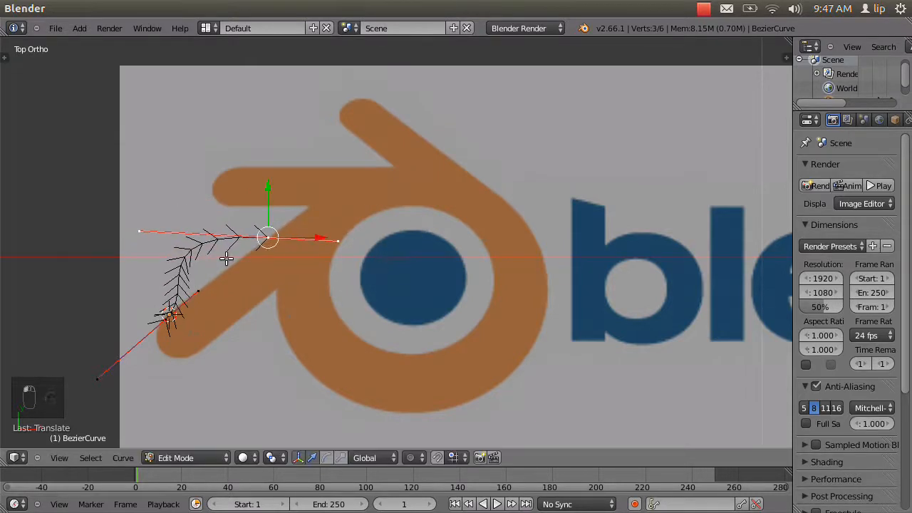
right_click(145, 233)
key("g")
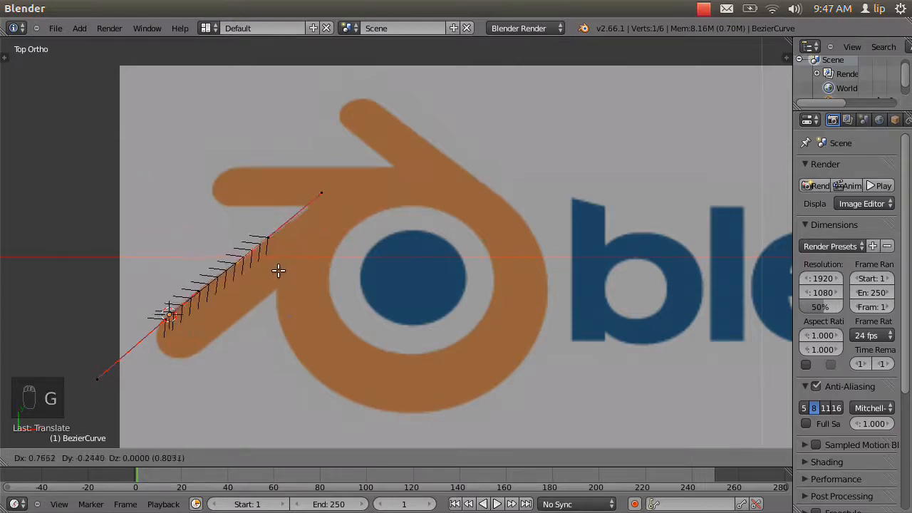
left_click(278, 272)
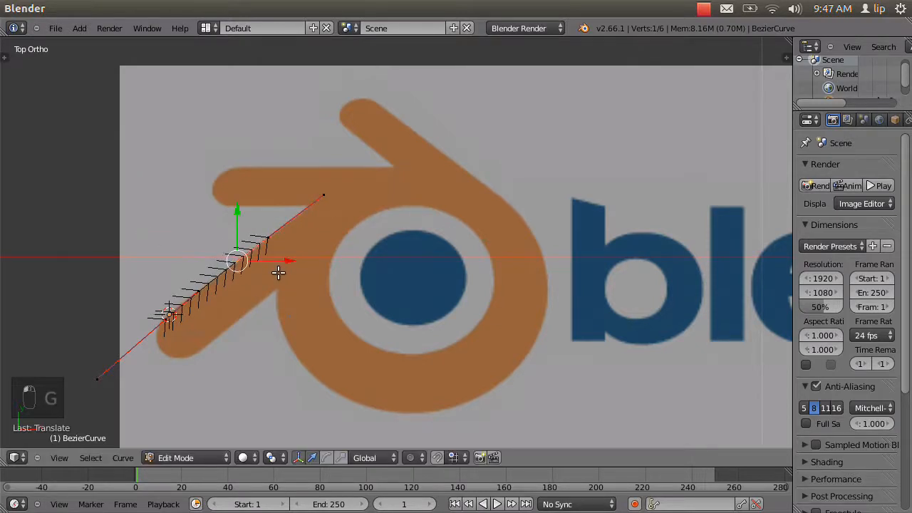
Nudge the curve's right end point slightly so it sits exactly on the lower-left prong's upper edge.
scroll(238, 269, "up", 4)
middle_click_drag(229, 271, 370, 253, "shift")
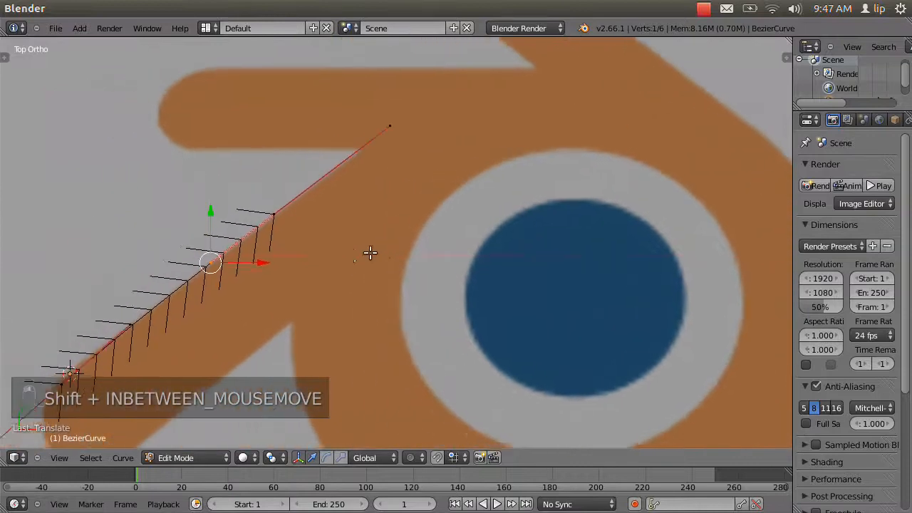
right_click(274, 231)
key("g")
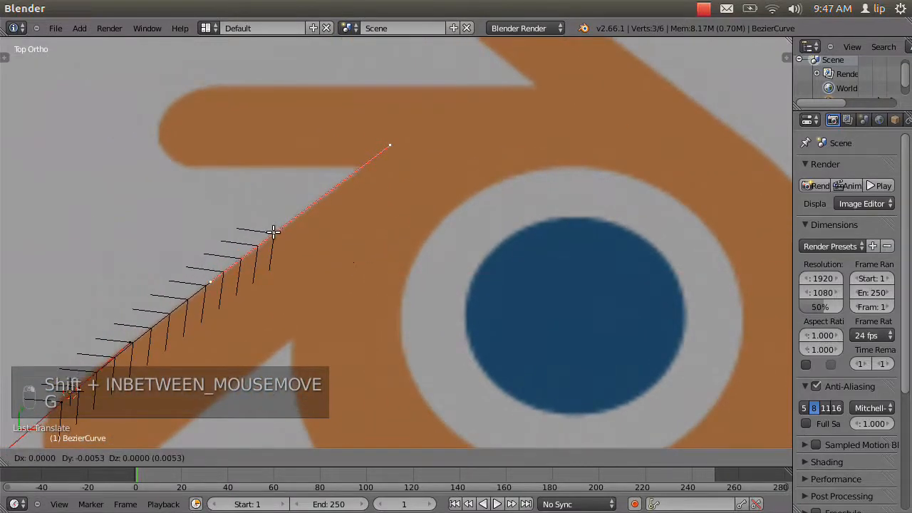
left_click(275, 233)
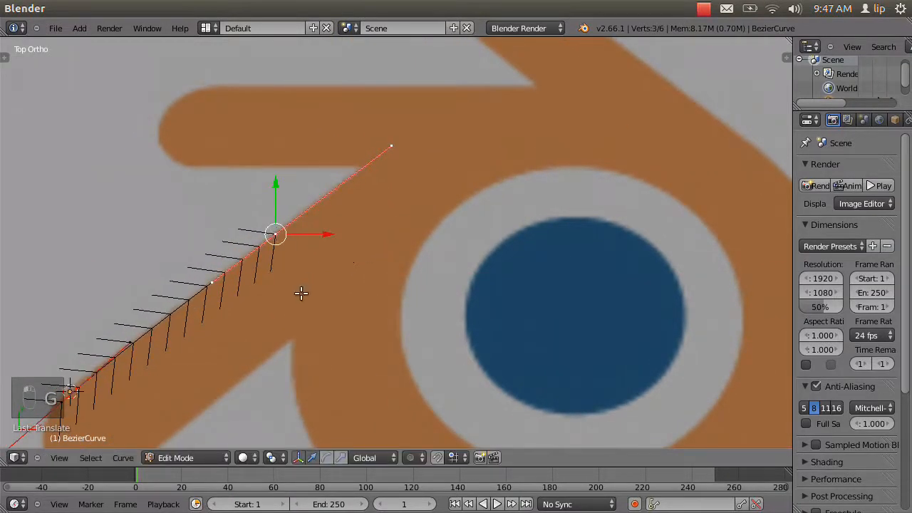
Fine-tune the lower-left prong's tip point and its upper handle so the segment follows the prong's straight upper edge.
middle_click_drag(300, 293, 473, 179, "shift")
right_click(312, 214)
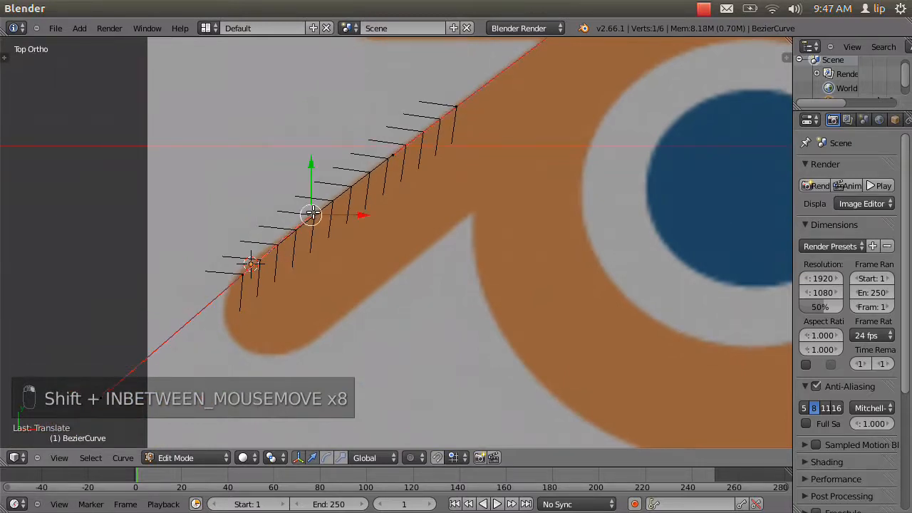
key("g")
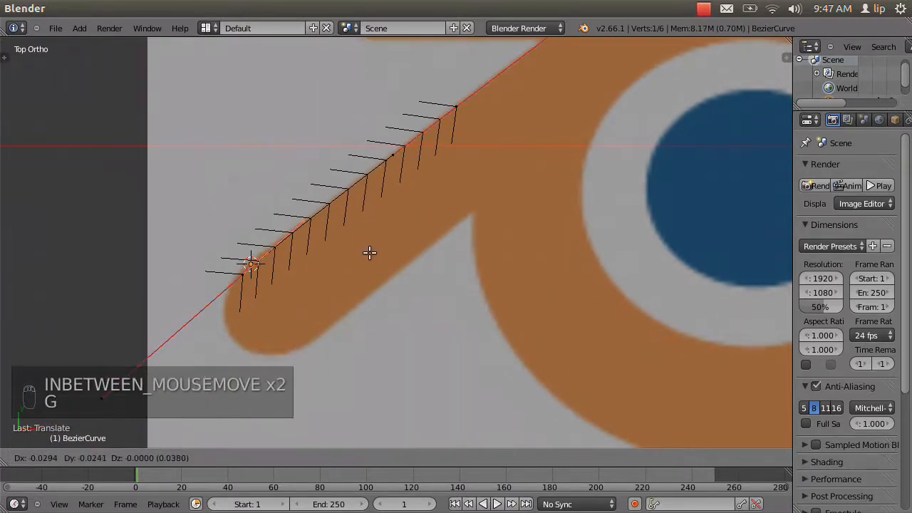
left_click(369, 252)
right_click(238, 272)
key("g")
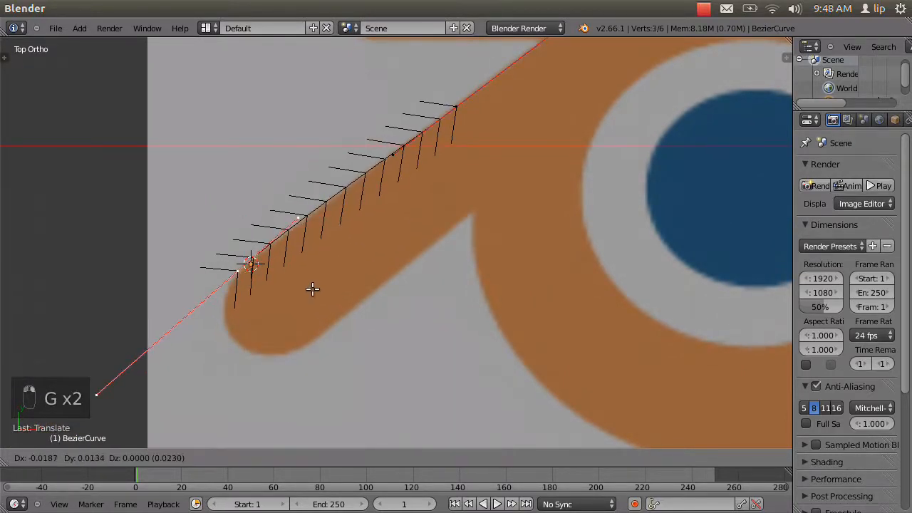
left_click(314, 290)
right_click(308, 222)
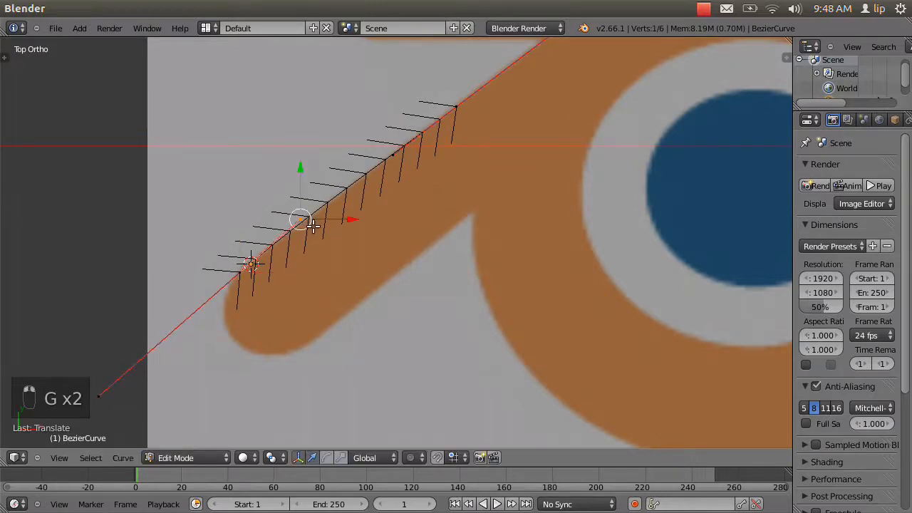
key("g")
left_click(319, 228)
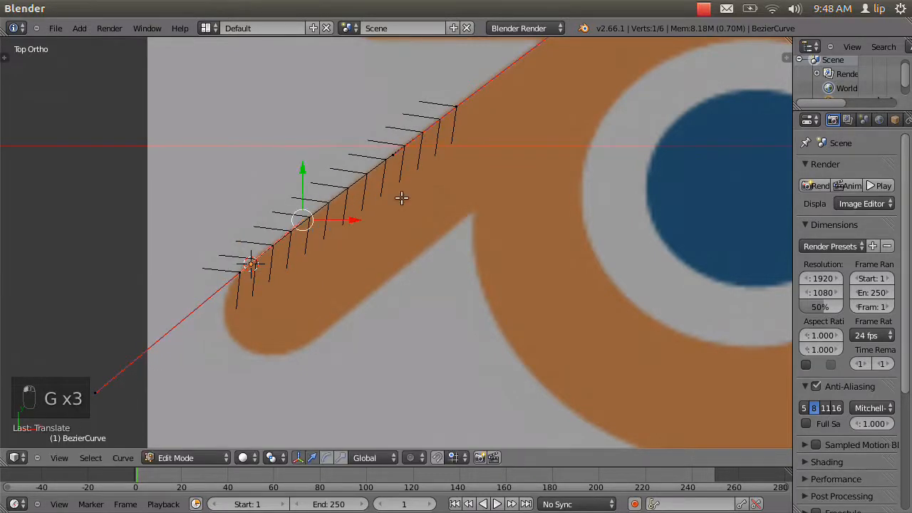
Shorten the right end point's outer handle along the lower-left prong's edge so it stops short of the notch.
middle_click_drag(462, 197, 292, 370, "shift")
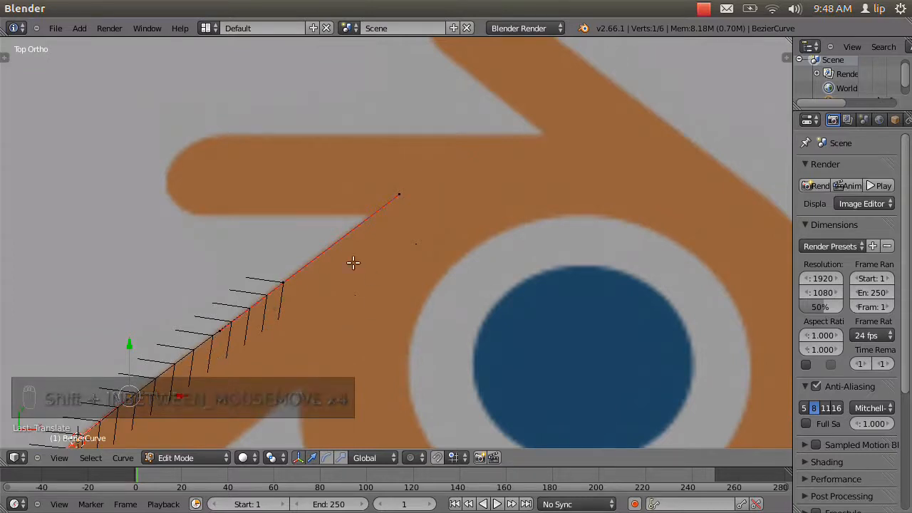
right_click(398, 198)
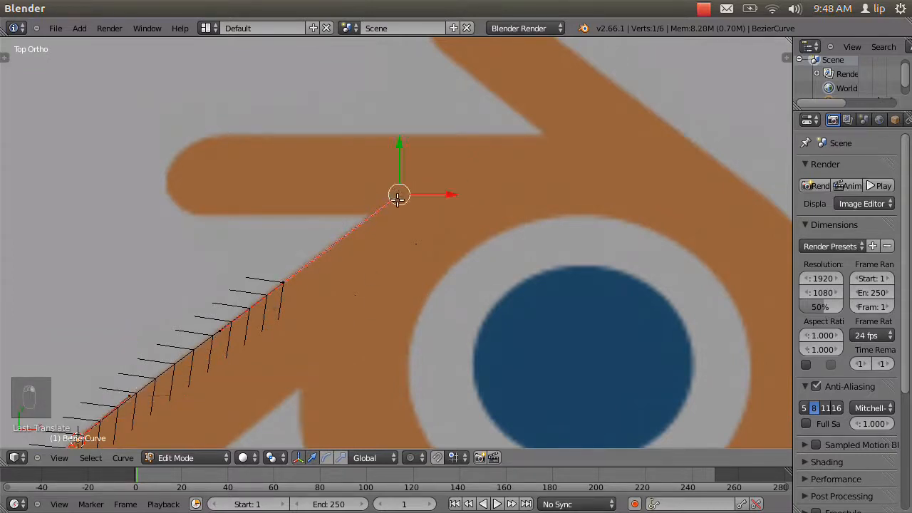
key("g")
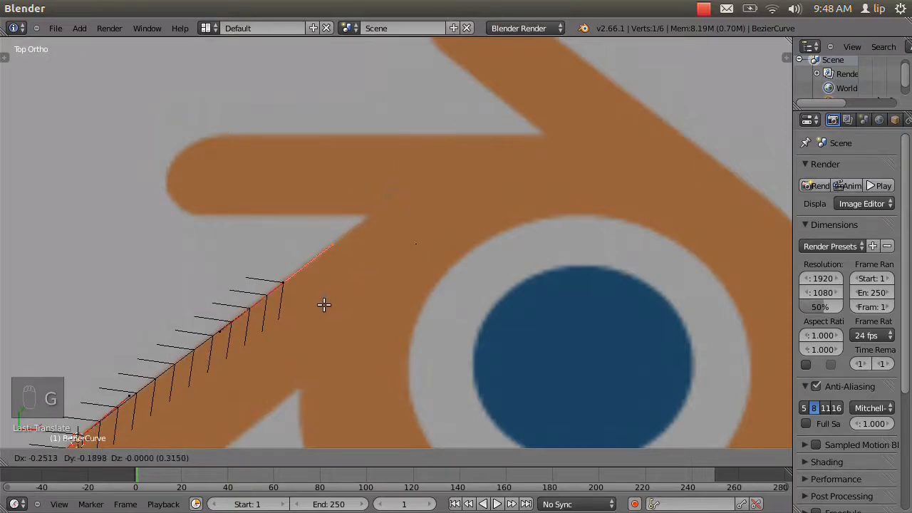
left_click(323, 305)
Extrude the right end point to a new point on the upper-left prong's lower edge and rotate its handles to near vertical.
right_click(282, 283)
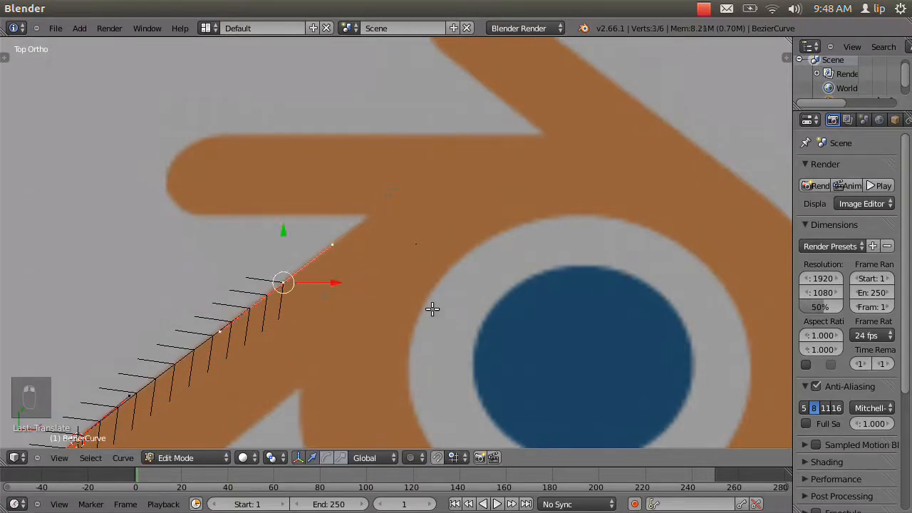
key("e")
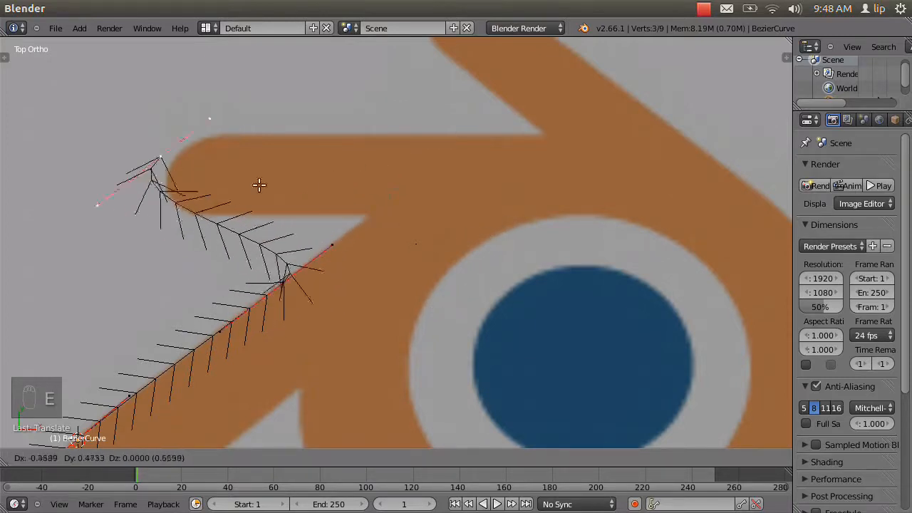
left_click(432, 248)
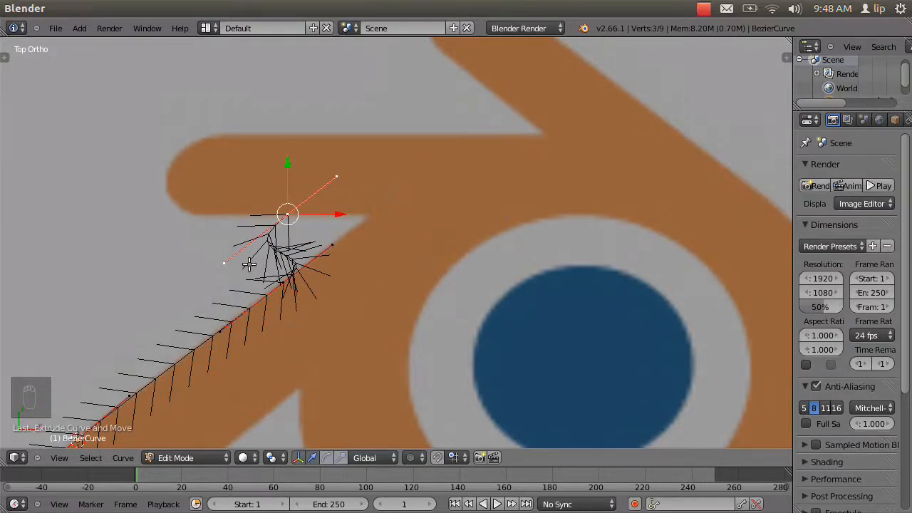
key("r")
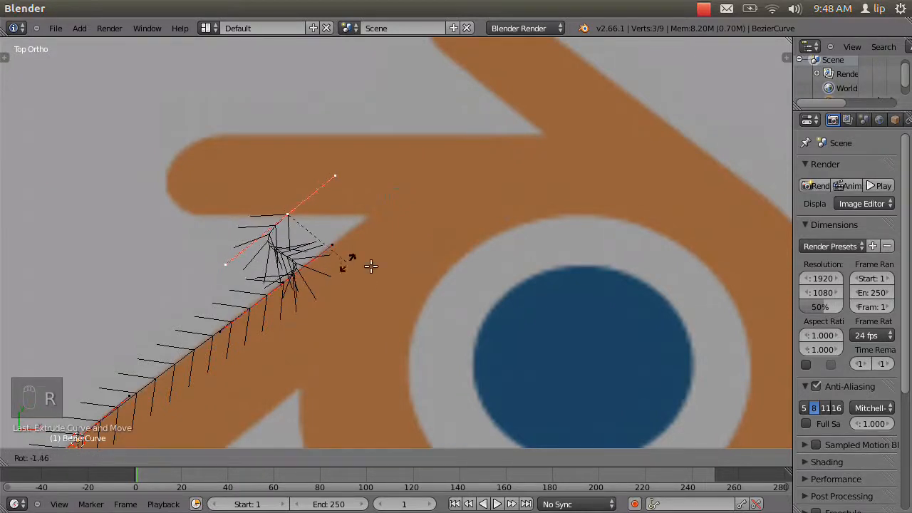
left_click(558, 97)
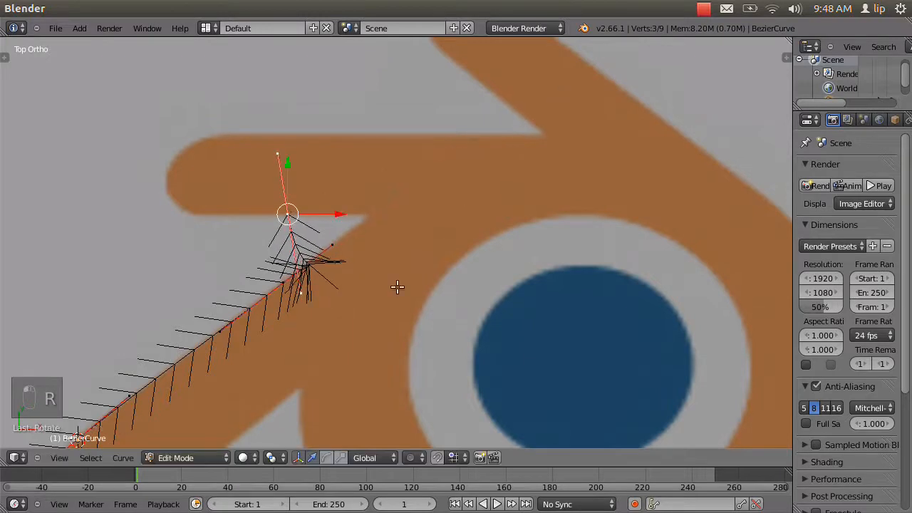
Level the new point's handles along the upper-left prong's lower edge, and extend the lower prong point's outer handle to the notch.
right_click(302, 293)
key("g")
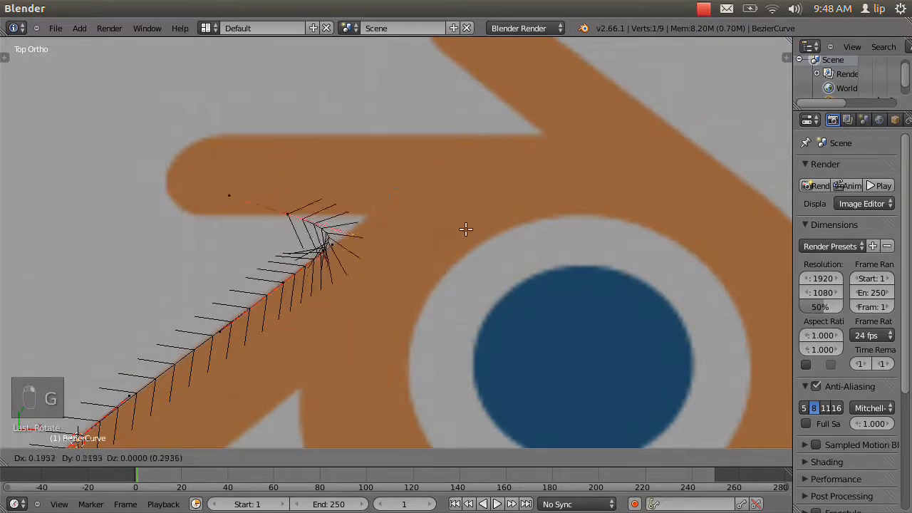
left_click(539, 227)
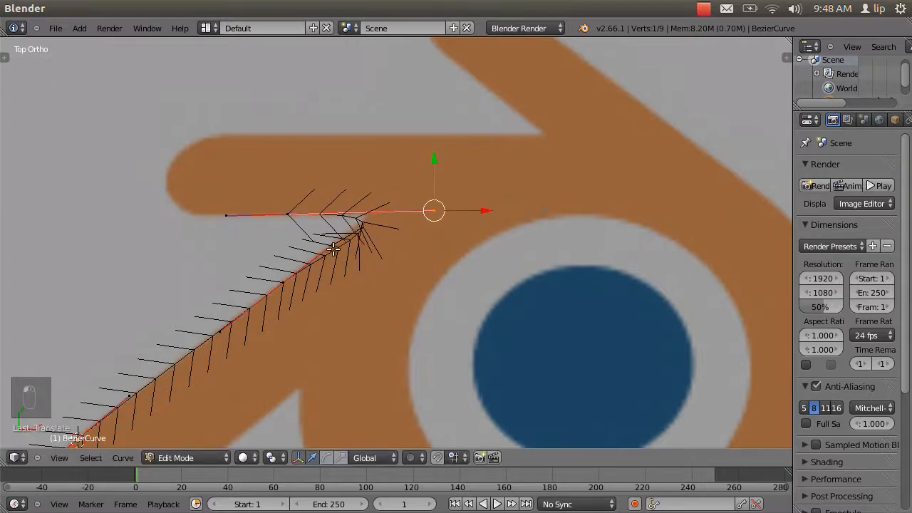
key("g")
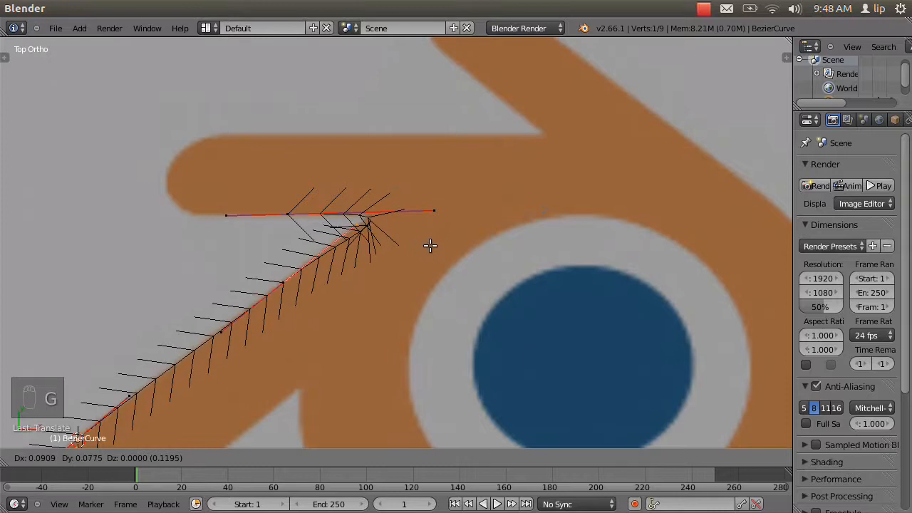
left_click(429, 246)
Slide the new point left along the upper-left prong's lower edge and stretch its right handle past the notch.
key("g")
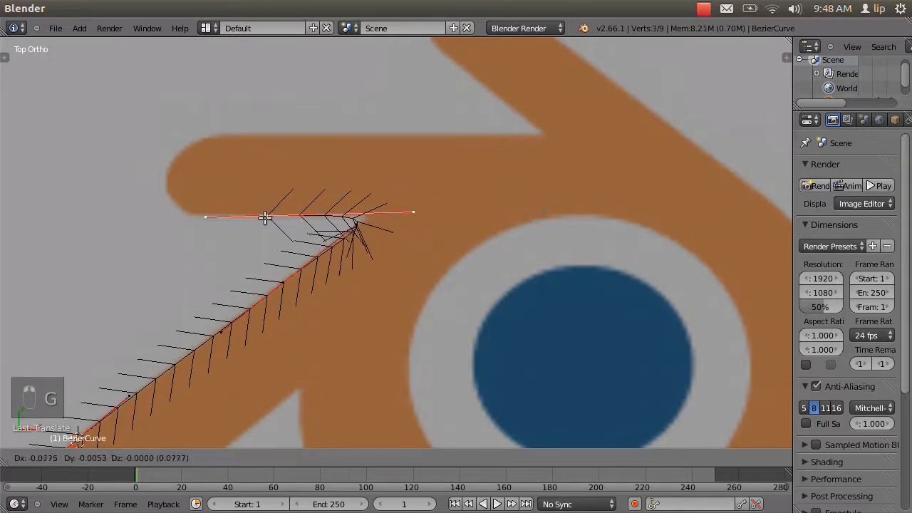
left_click(267, 216)
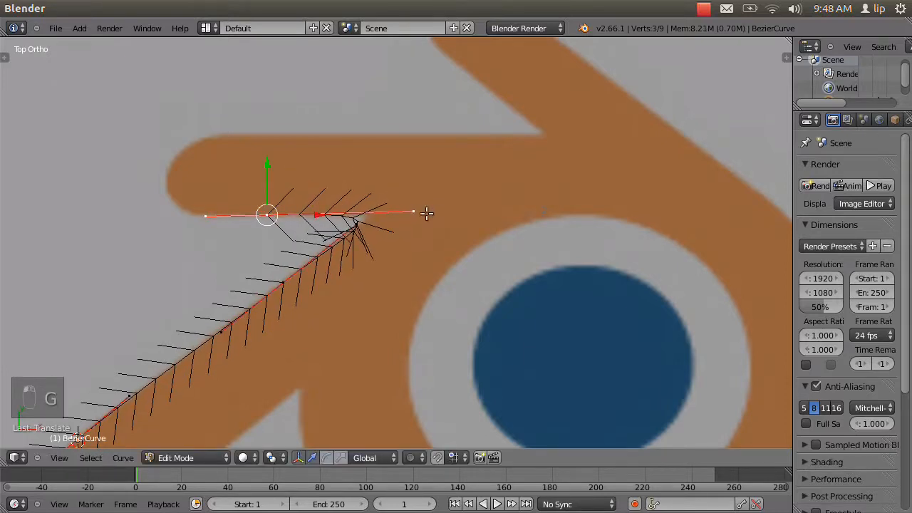
key("g")
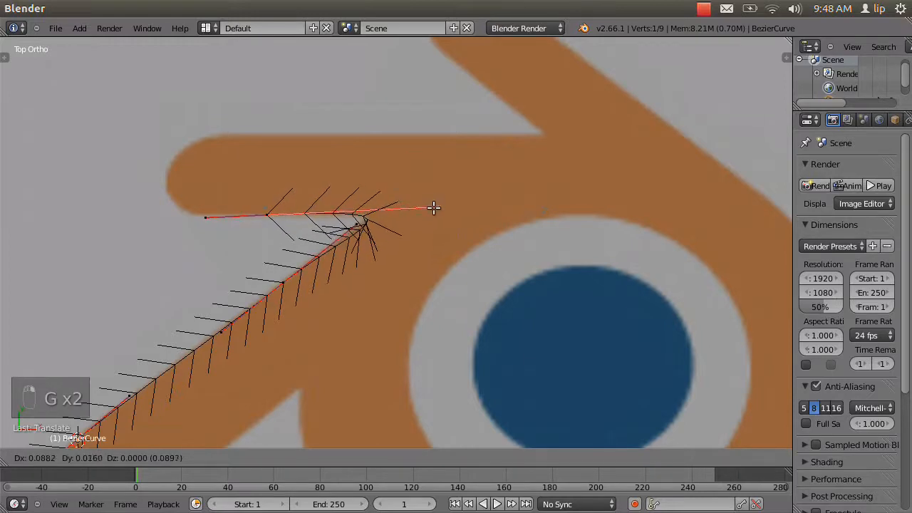
left_click(433, 211)
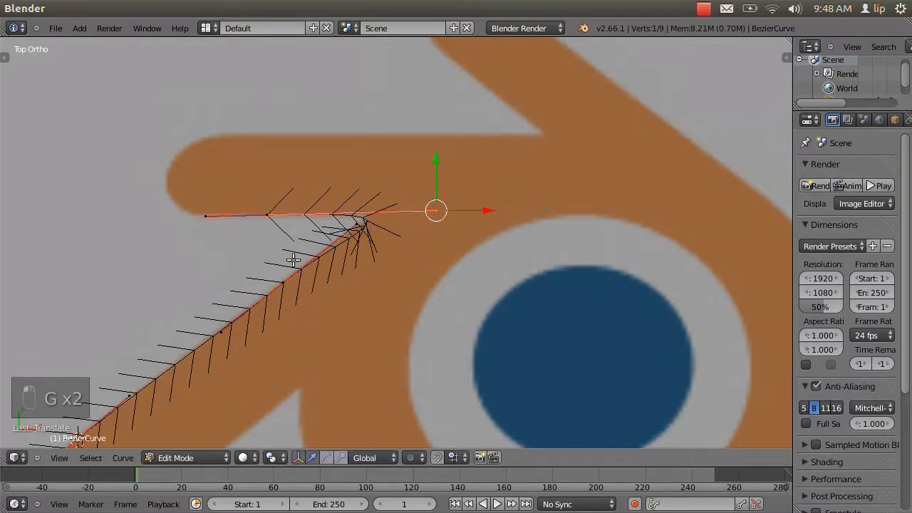
Move the lower prong's upper point along the edge toward the notch and shorten its outer handle to just before the notch.
key("g")
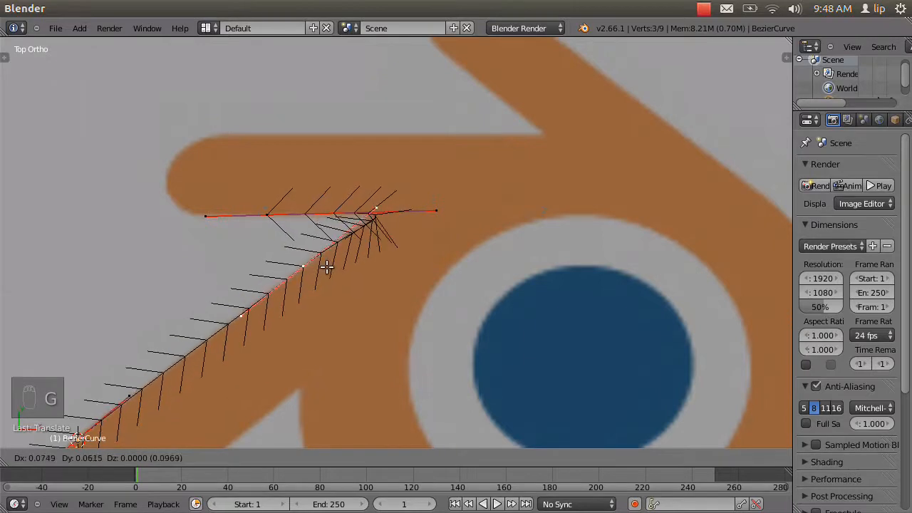
left_click(327, 267)
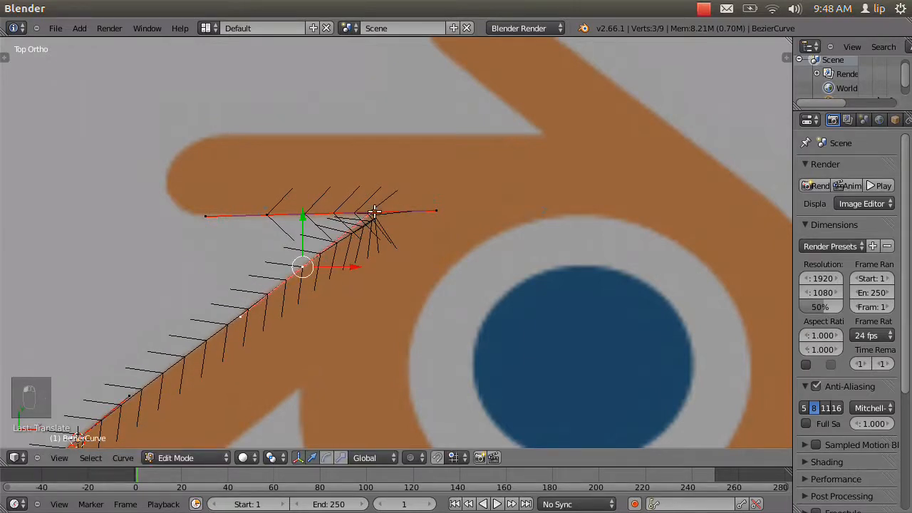
key("g")
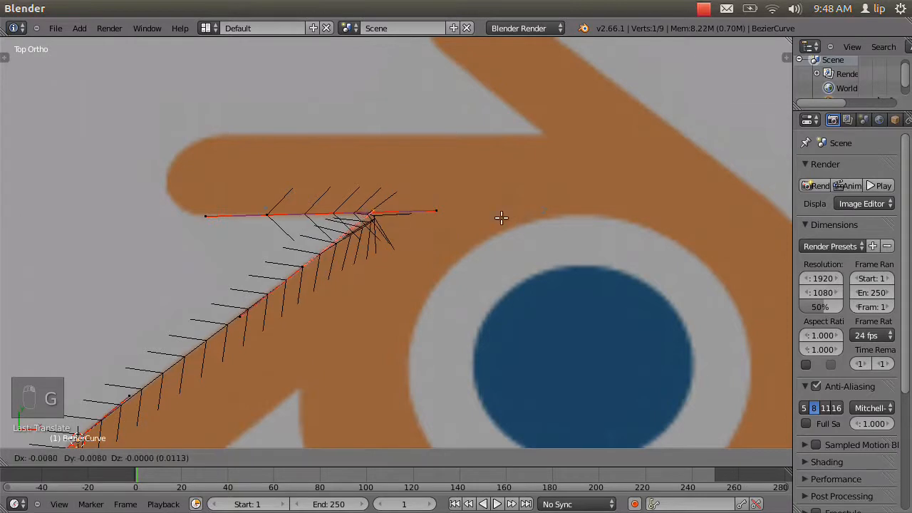
left_click(474, 244)
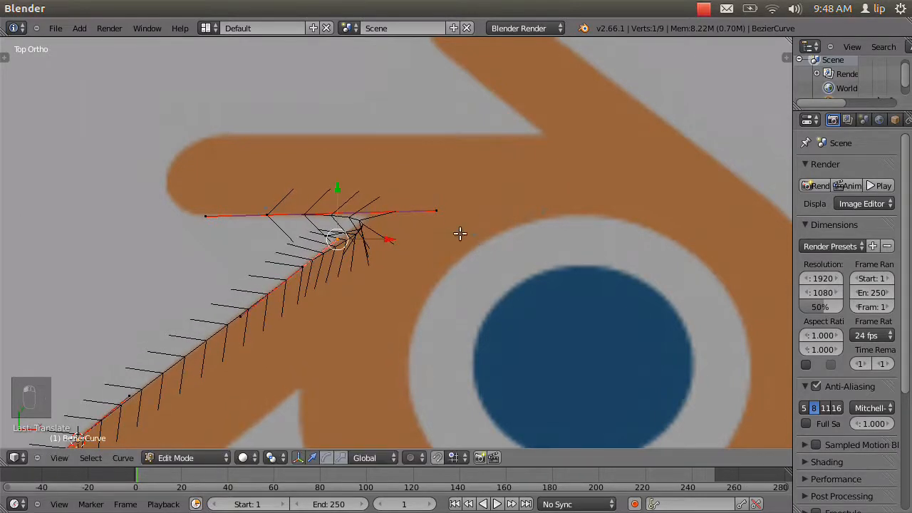
Shorten the right handle of the upper-left prong's lower-edge point and shift the whole point right toward the notch.
key("g")
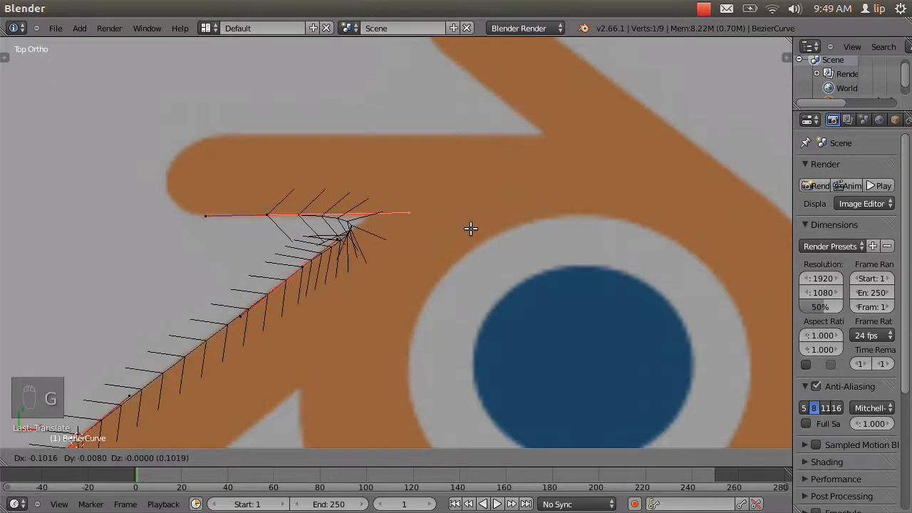
left_click(470, 226)
right_click(279, 221)
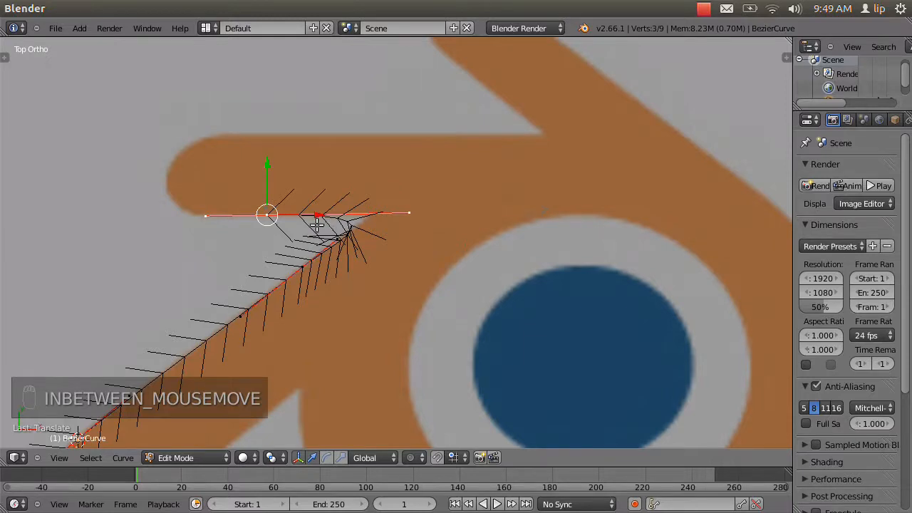
key("g")
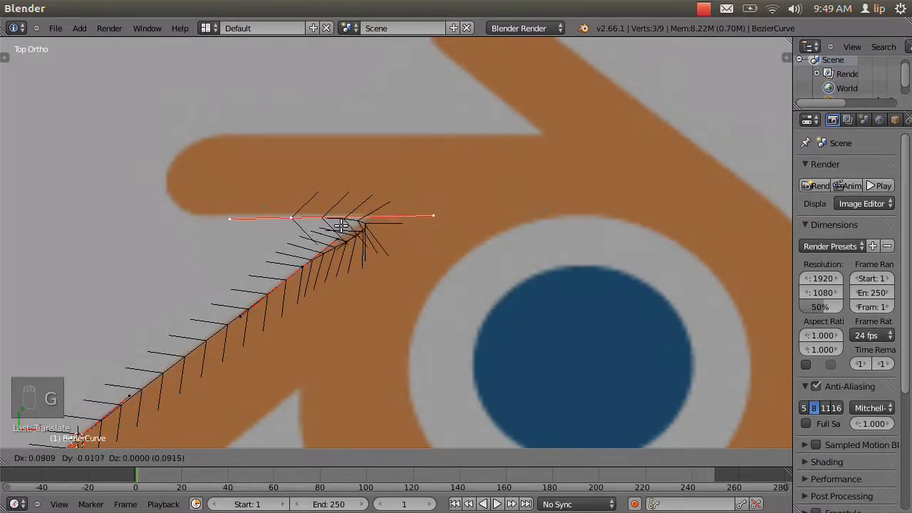
left_click(343, 223)
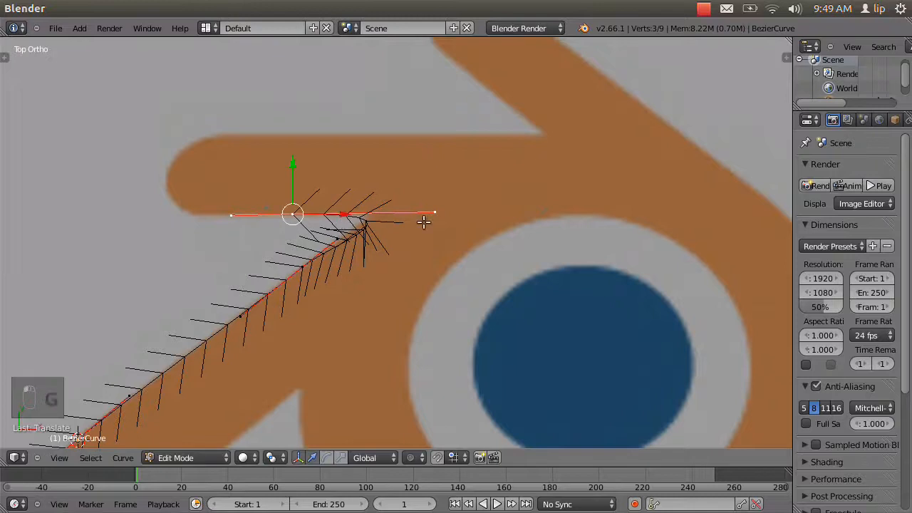
Tilt the right handle of the upper-left prong's lower-edge point slightly upward past the notch.
right_click(431, 214)
key("g")
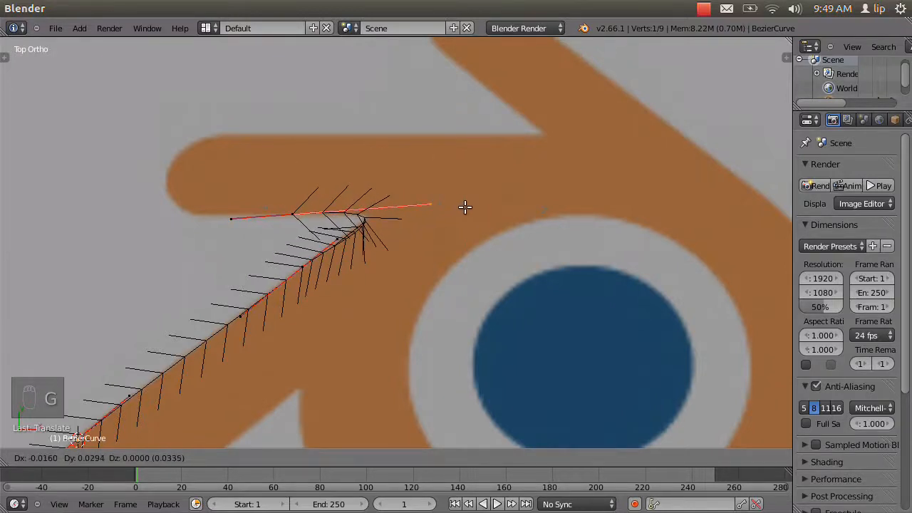
left_click(464, 207)
right_click(292, 214)
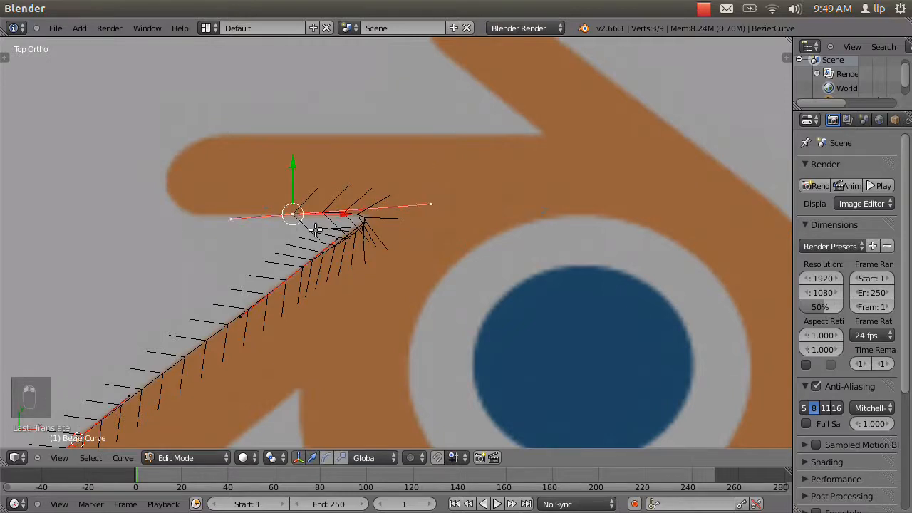
key("r")
right_click(325, 218)
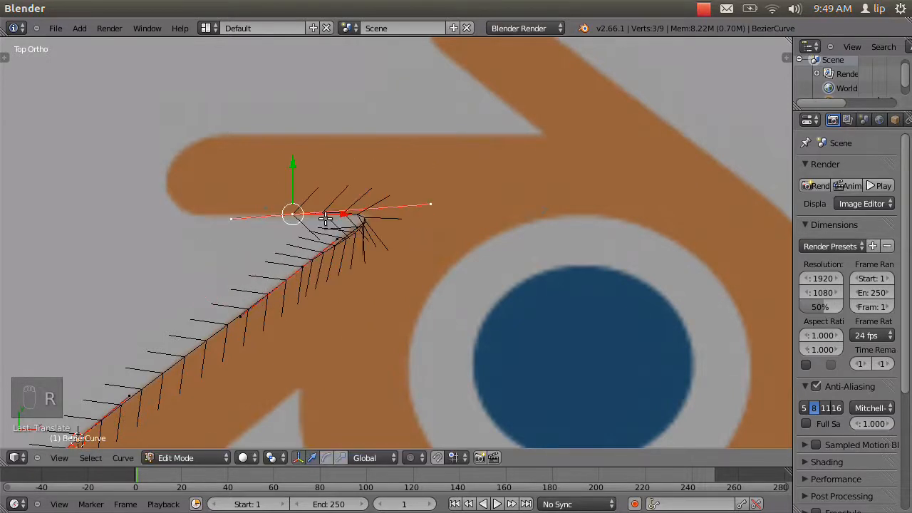
Extrude a new point to the lower-left curve of the upper-left prong's tip and shorten both its handles along the curve.
key("e")
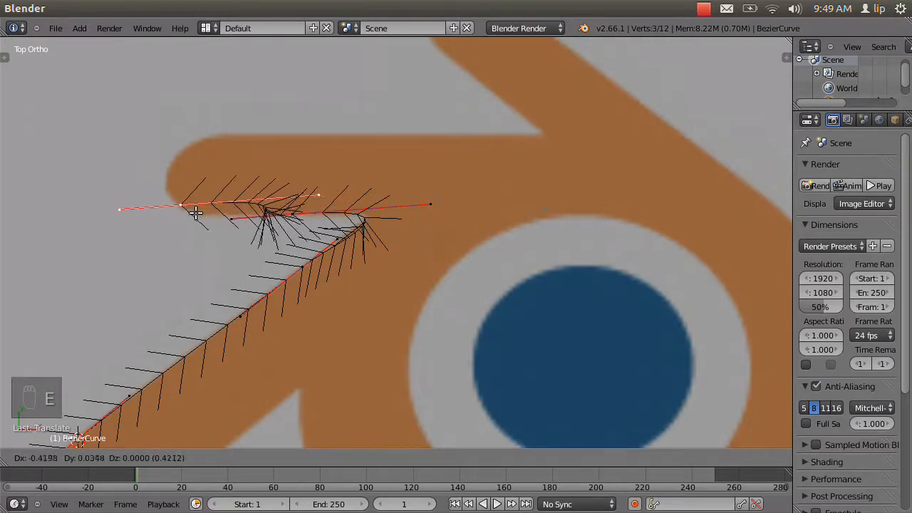
left_click(193, 209)
right_click(316, 192)
key("g")
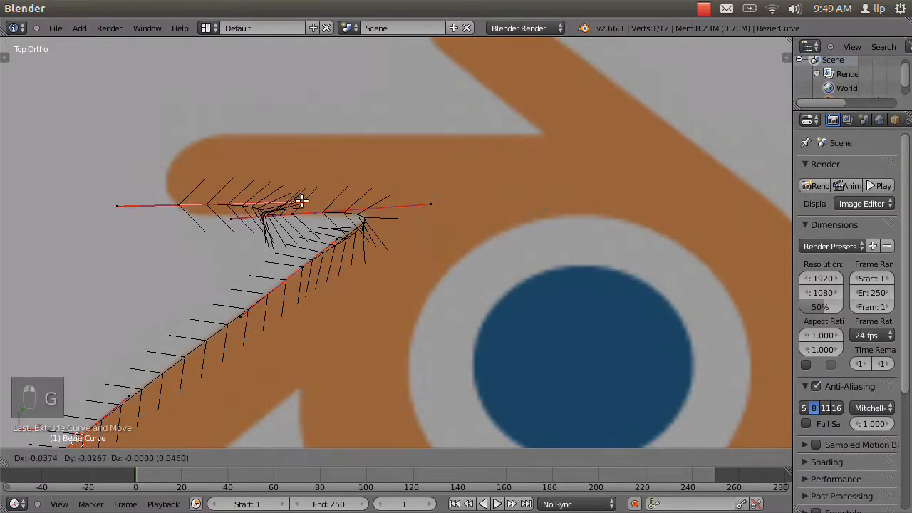
left_click(190, 213)
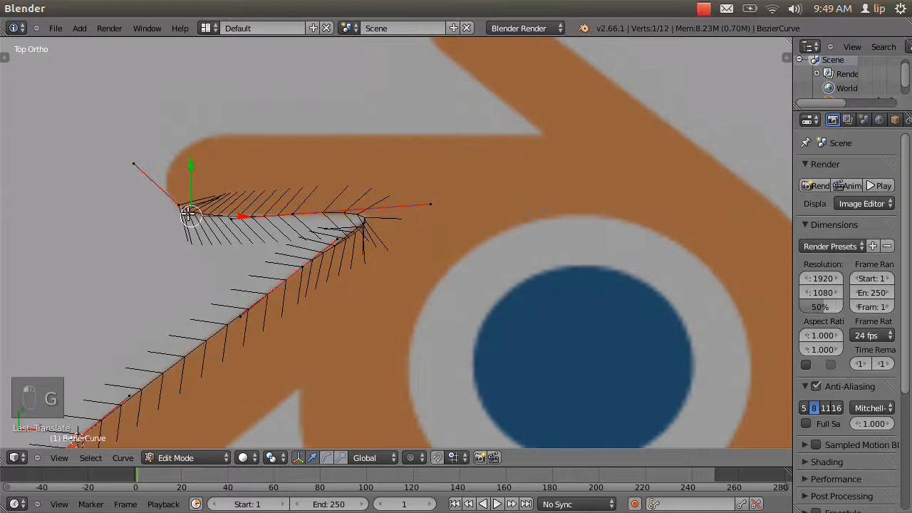
right_click(139, 165)
key("g")
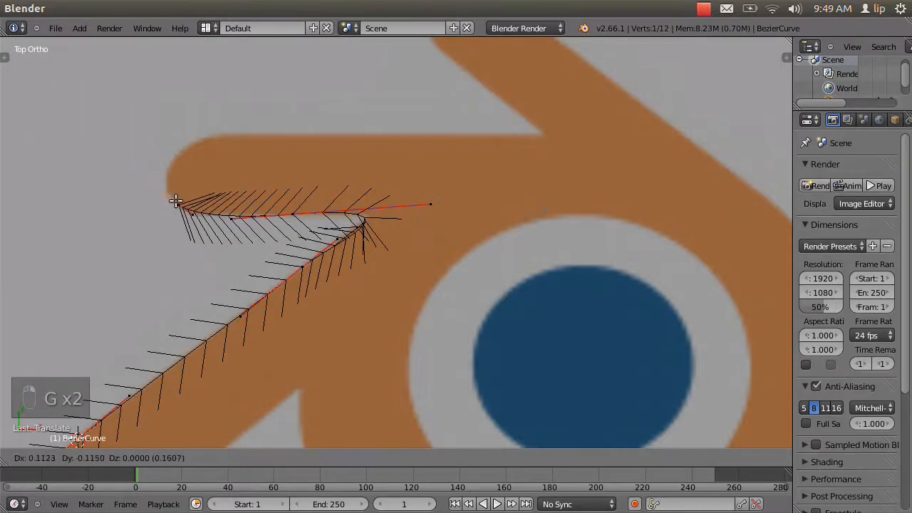
left_click(173, 198)
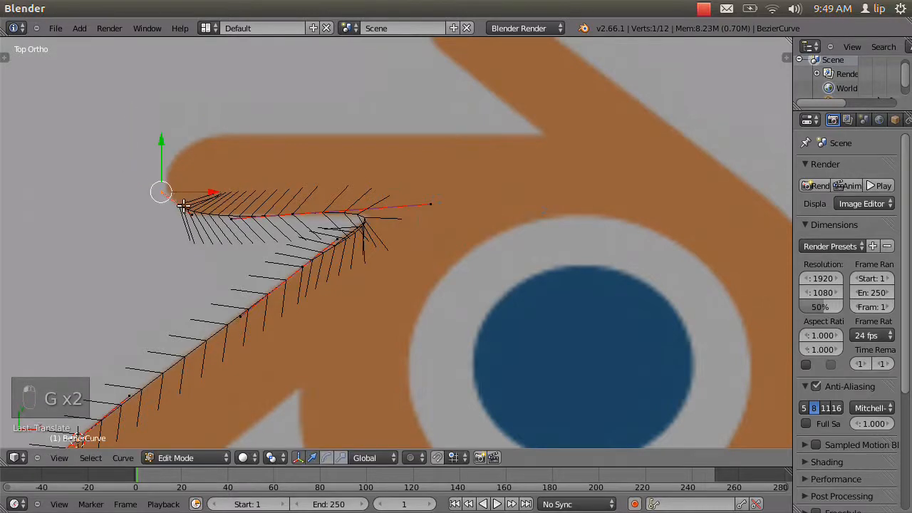
Extrude the tip point to the upper side of the rounded tip and swing its inner handle out to the left to round the curve.
right_click(182, 205)
key("g")
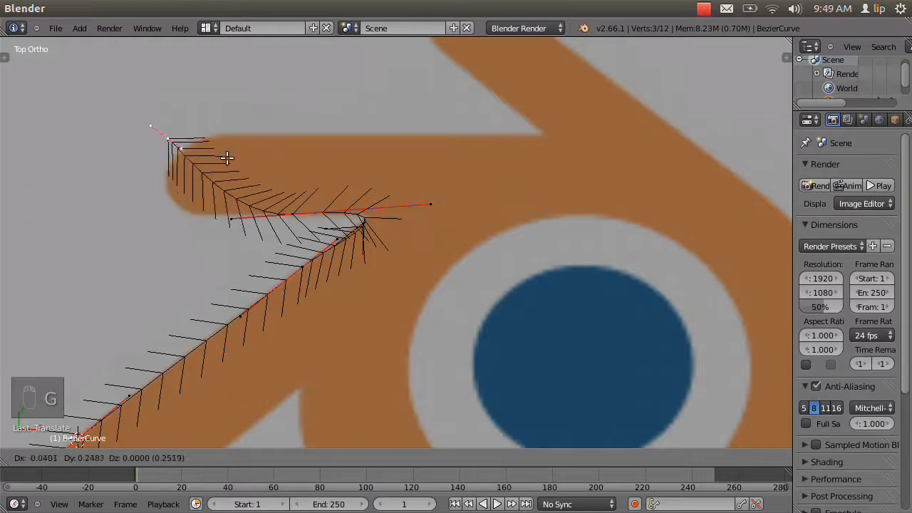
right_click(216, 213)
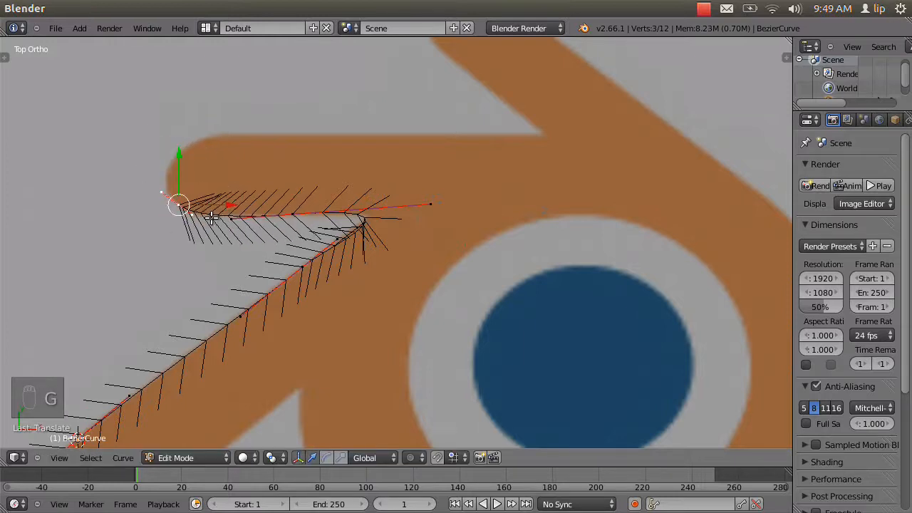
key("e")
left_click(231, 154)
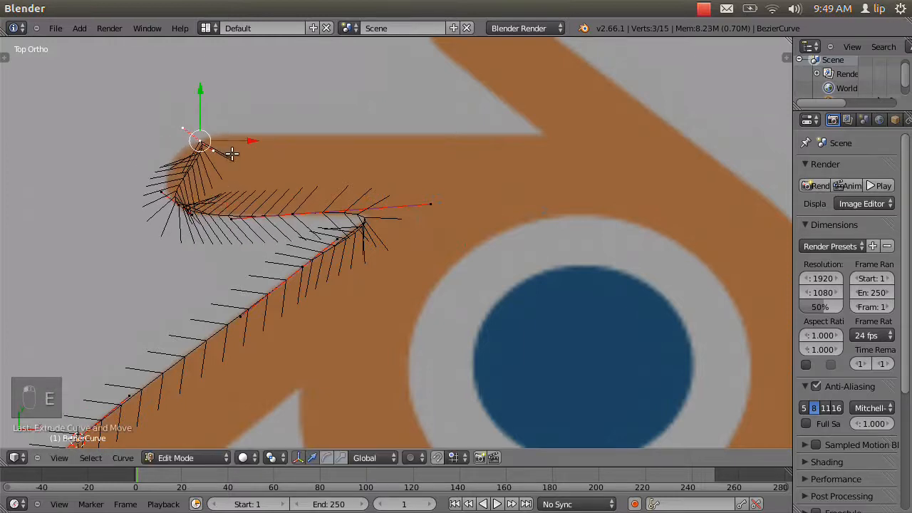
right_click(213, 151)
key("g")
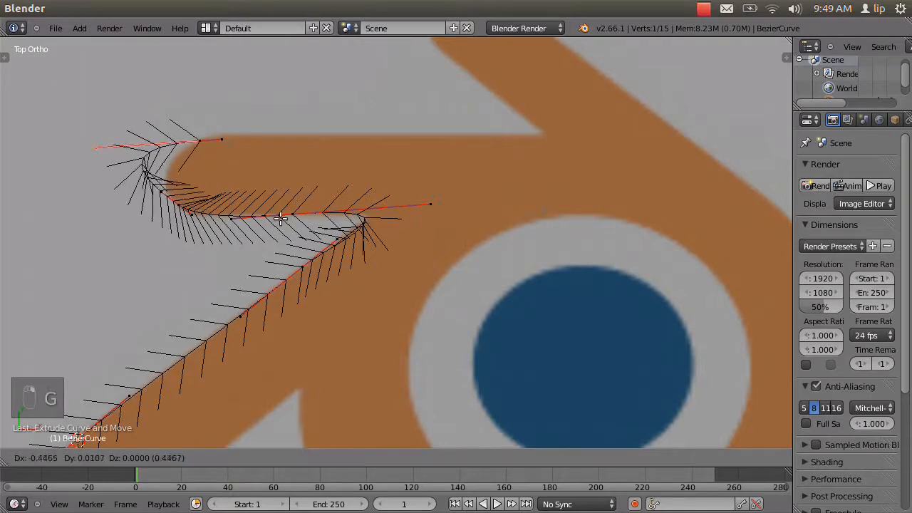
left_click(335, 218)
Extrude a point partway along the prong's upper edge, level its handles with the edge and nudge it slightly right.
right_click(201, 141)
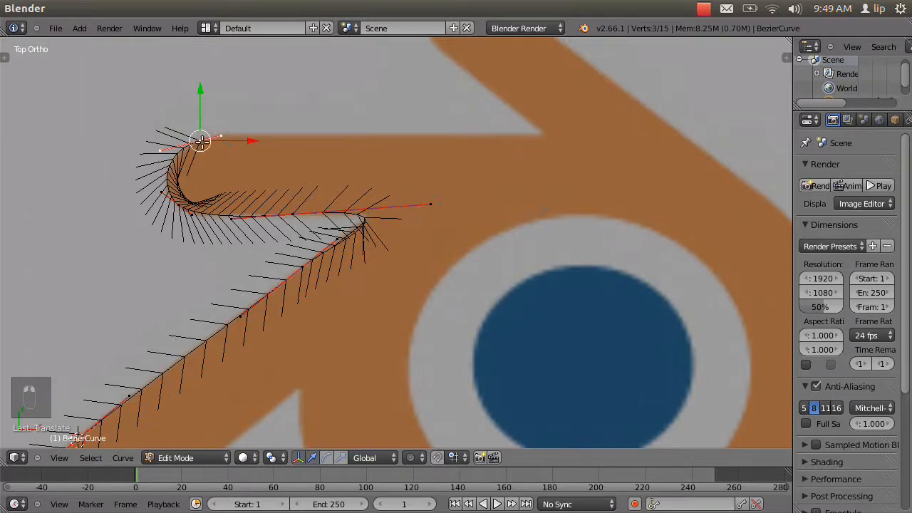
key("e")
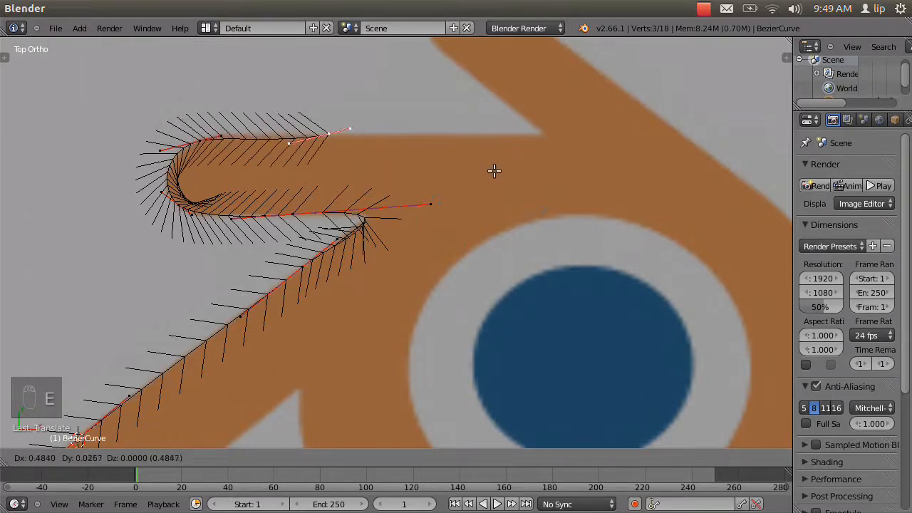
left_click(494, 167)
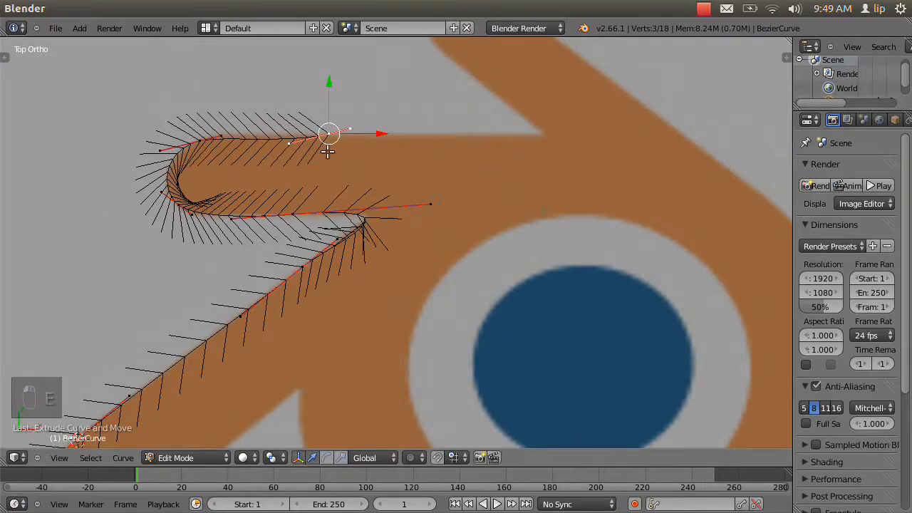
right_click(327, 151)
key("g")
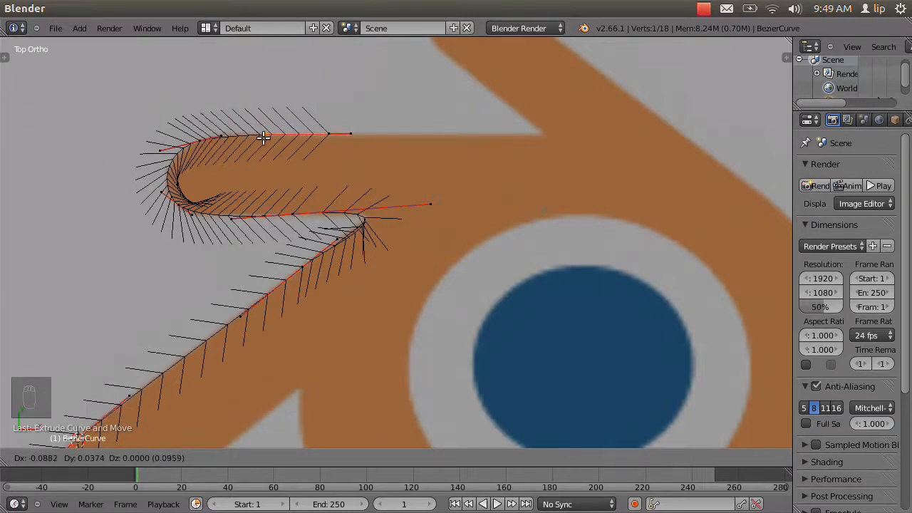
left_click(264, 138)
right_click(326, 134)
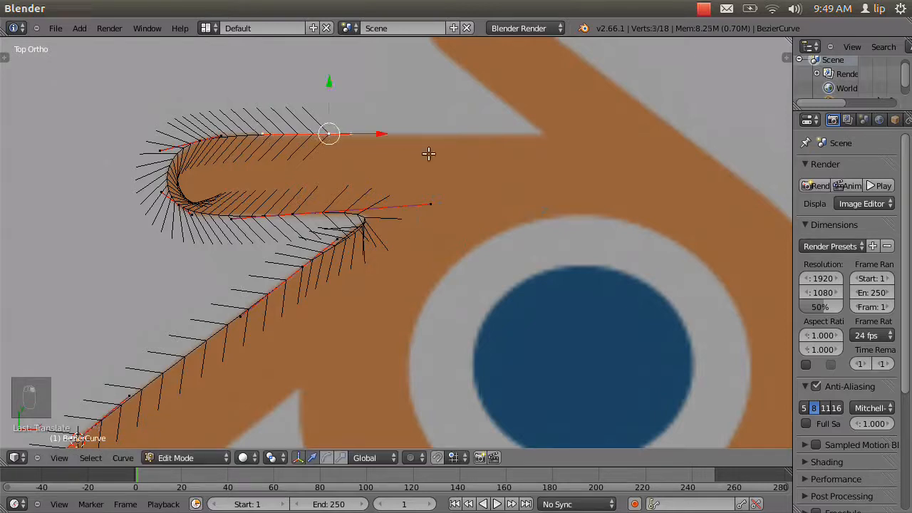
key("g")
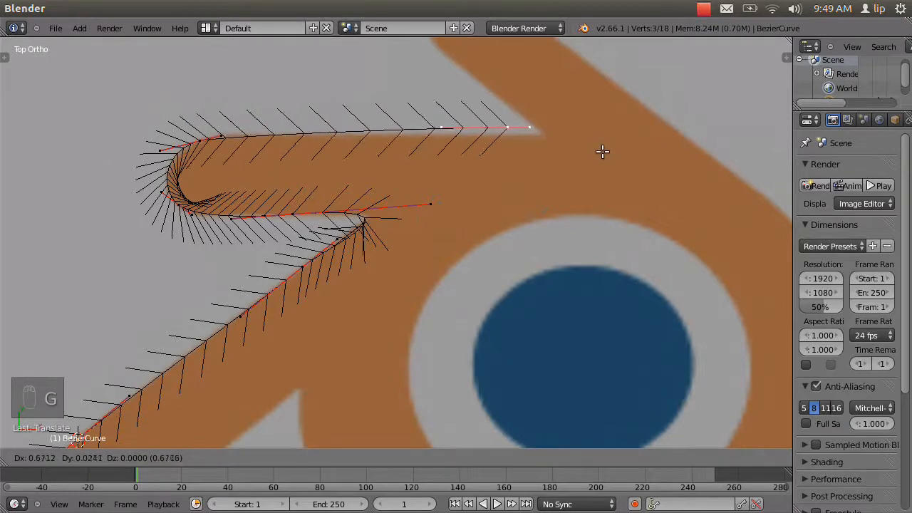
left_click(428, 156)
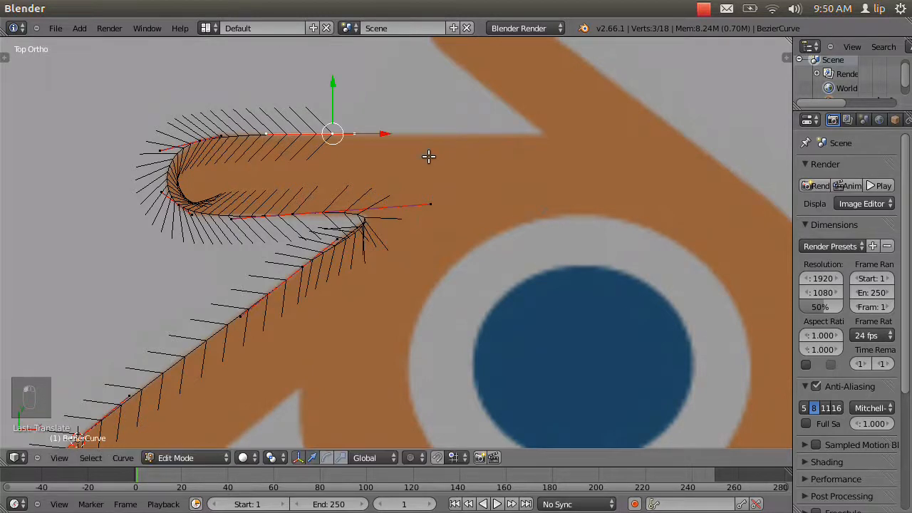
Extrude the end point along the upper edge to just before the next notch, and extrude again onto the diagonal prong's lower edge.
key("e")
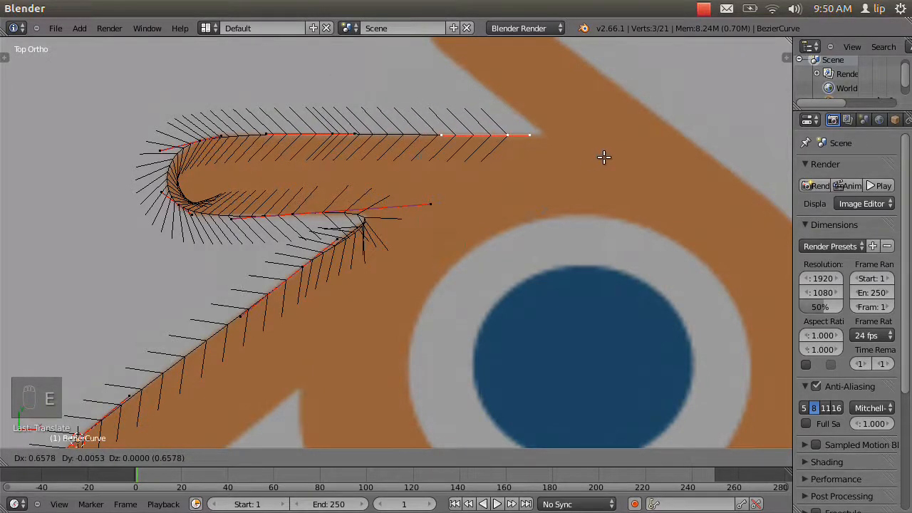
left_click(603, 156)
key("e")
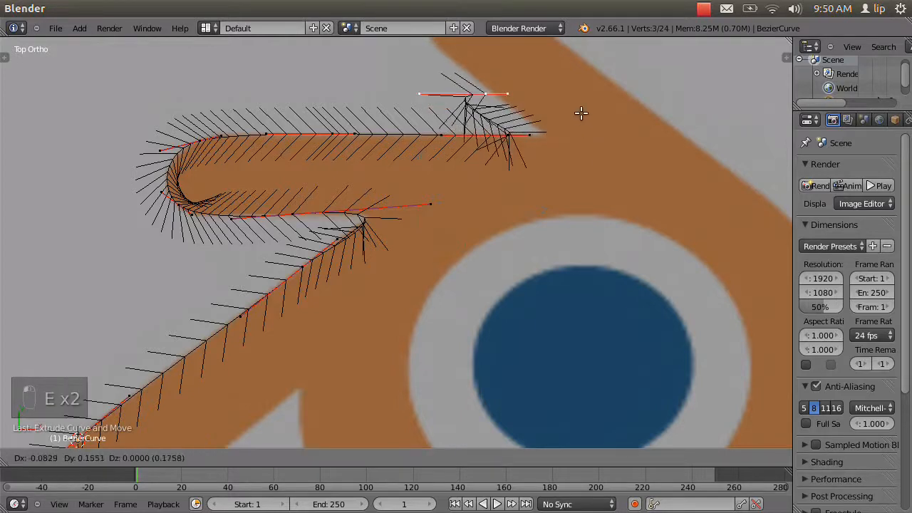
left_click(576, 113)
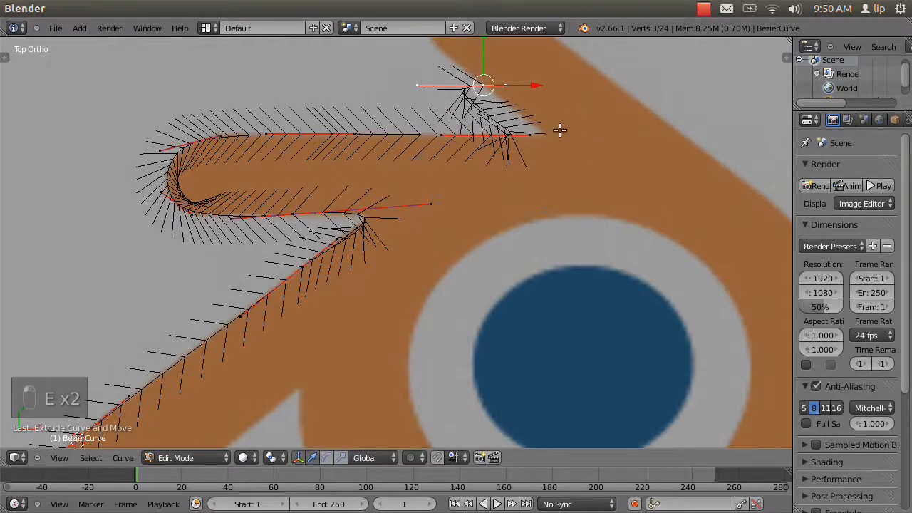
Align the diagonal prong point's handles with its lower edge, extending one past the notch, and nudge the point onto the edge.
right_click(426, 88)
key("g")
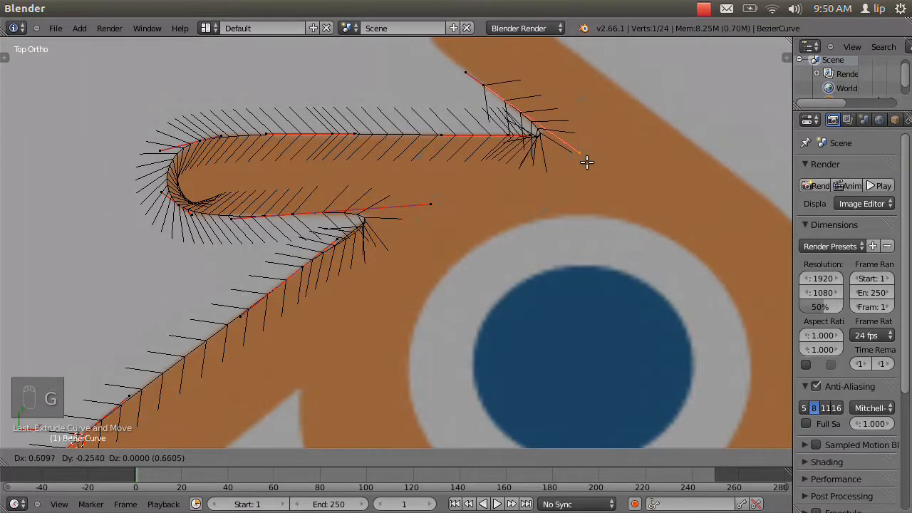
left_click(586, 160)
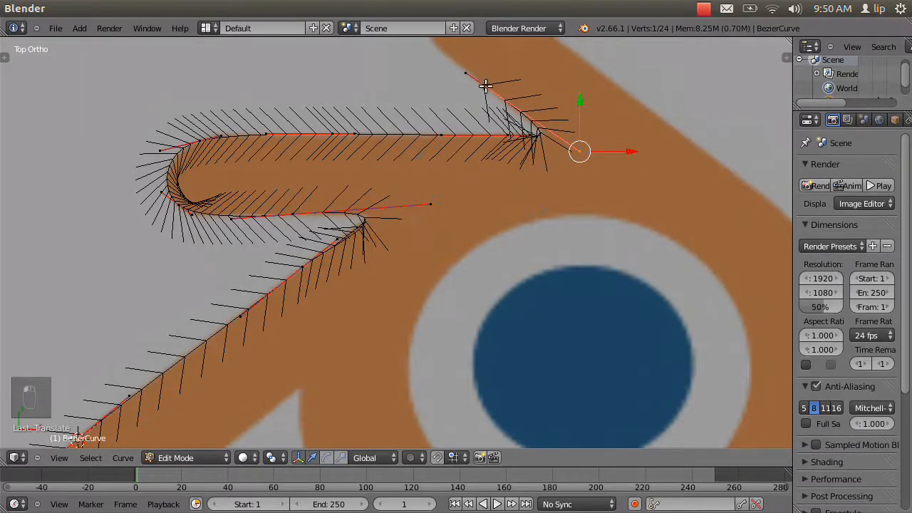
right_click(485, 85)
key("g")
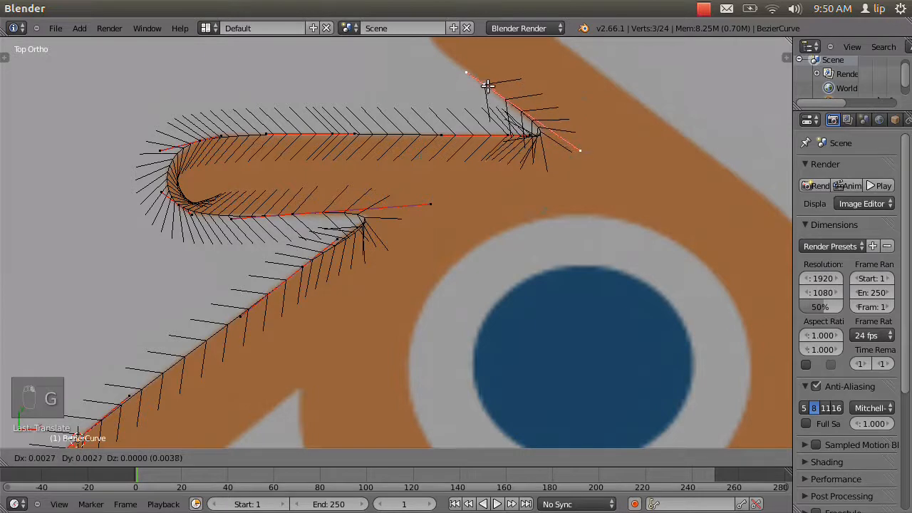
left_click(485, 86)
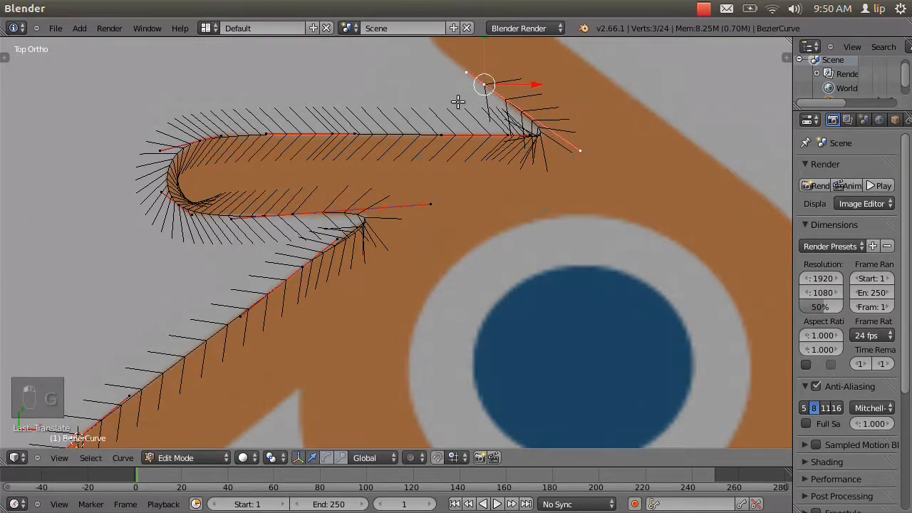
Extrude the end point up along the diagonal prong to the left side of its rounded tip.
middle_click_drag(457, 102, 462, 316, "shift")
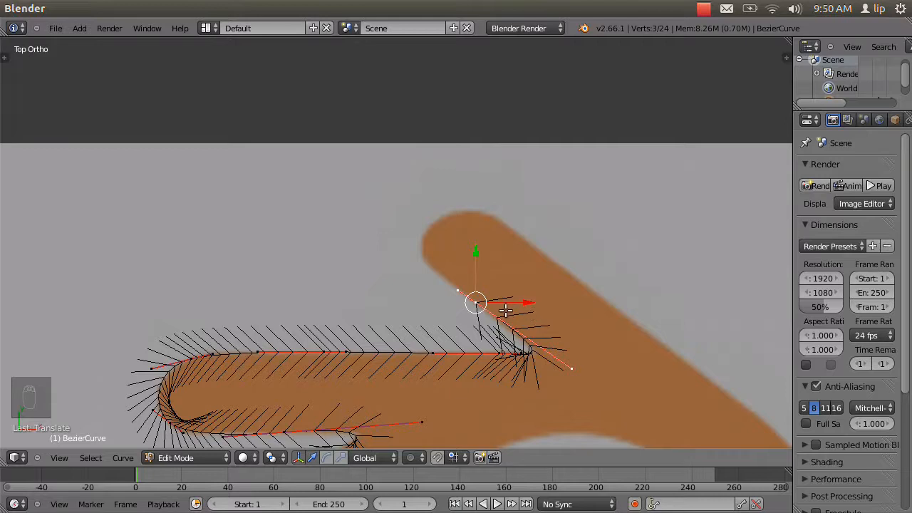
key("e")
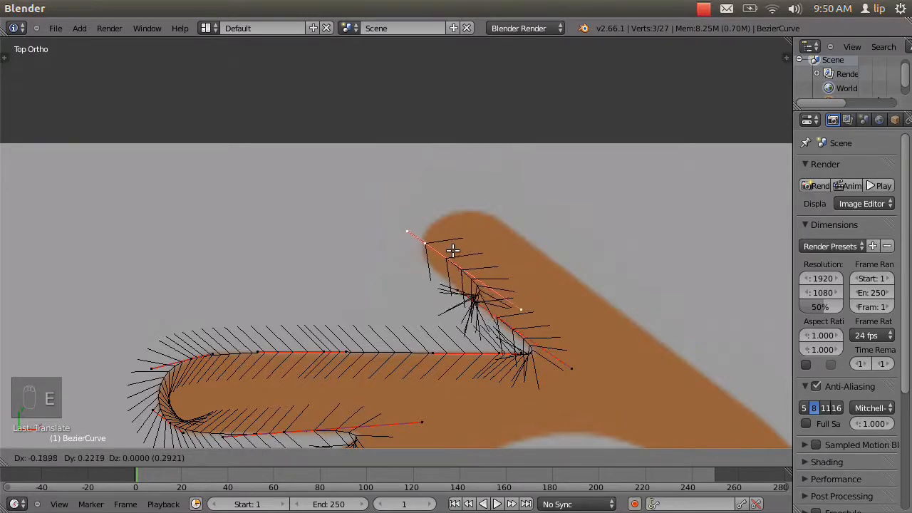
left_click(448, 246)
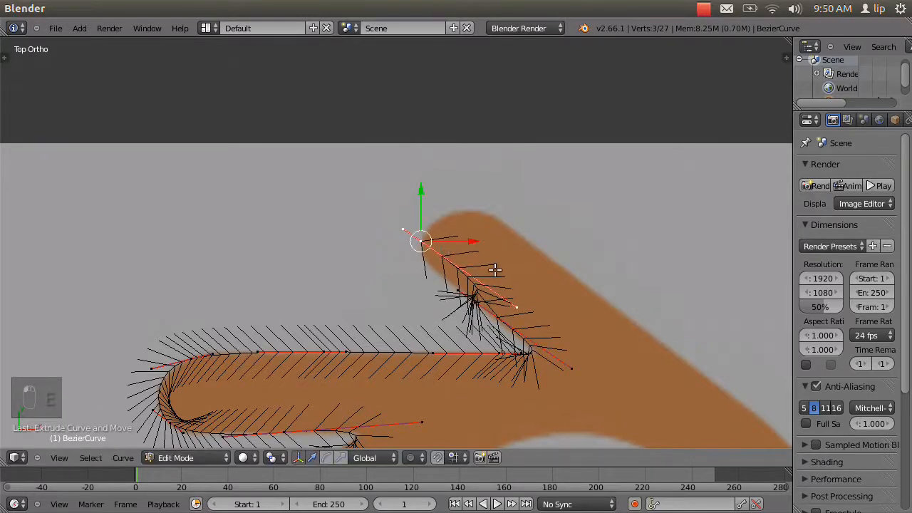
right_click(513, 306)
key("g")
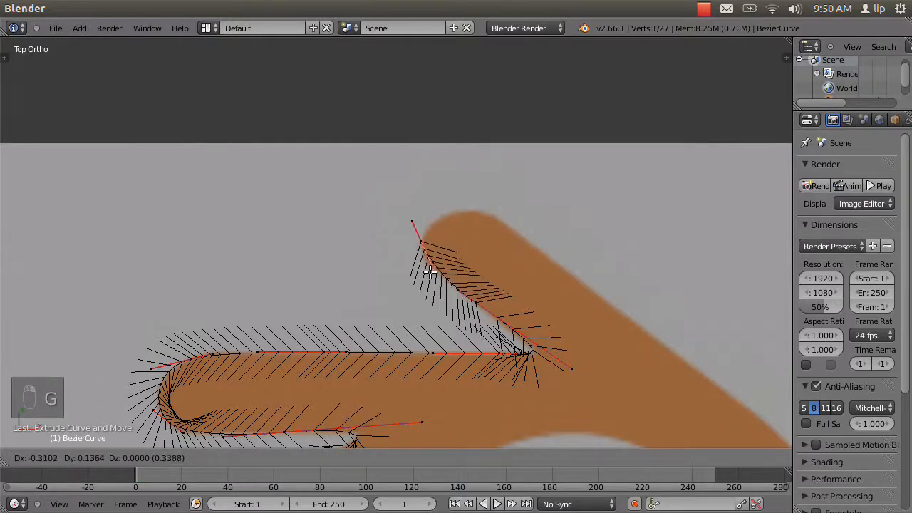
right_click(429, 244)
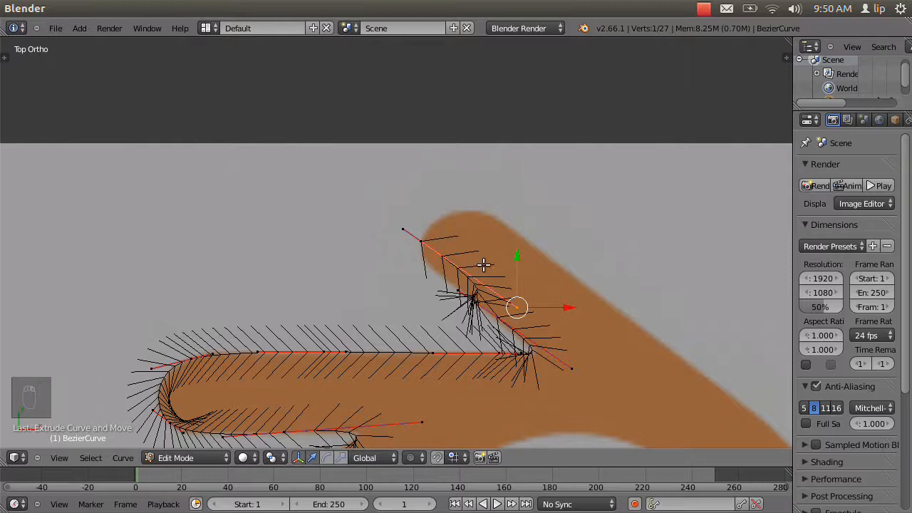
Move the inner handle of the point at the diagonal tip's left side down along the rounded edge so the curve follows it.
key("ctrl+z")
right_click(516, 307)
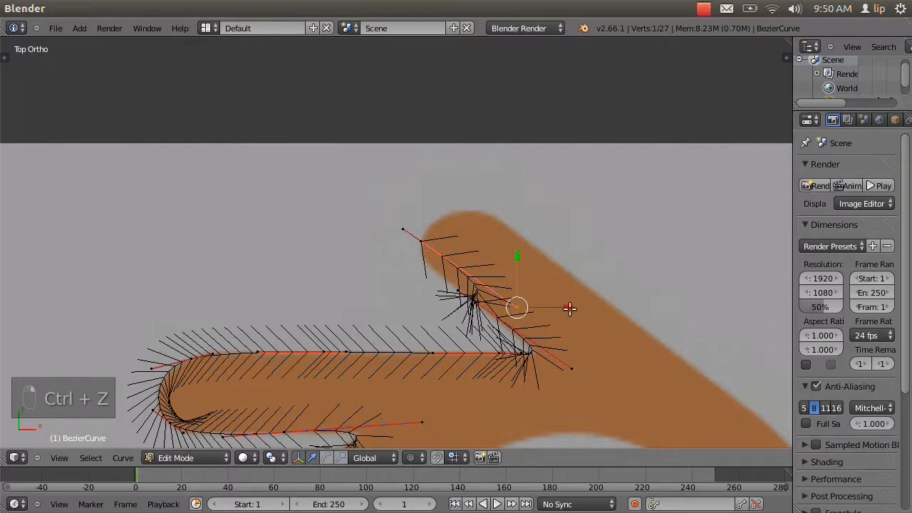
key("g")
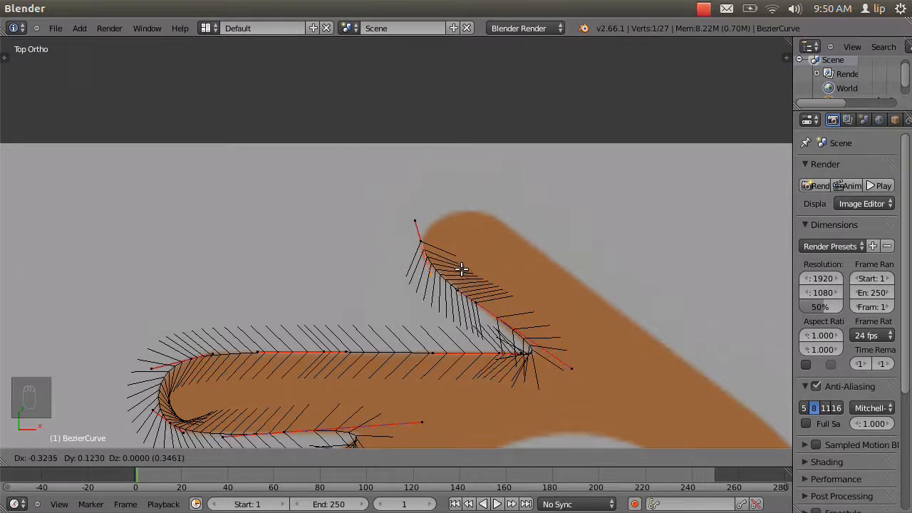
left_click(461, 268)
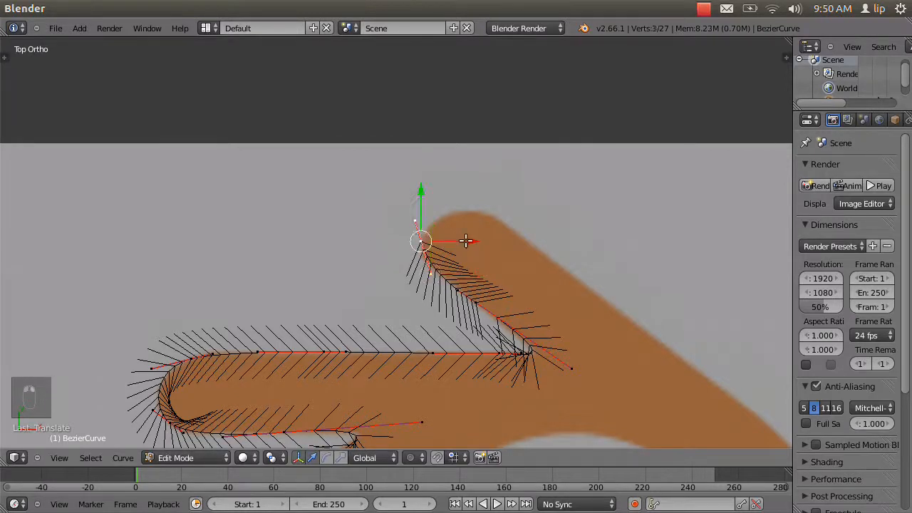
Extrude the end point over the rounded tip to its right side and align the new handles with the prong's upper edge.
key("e")
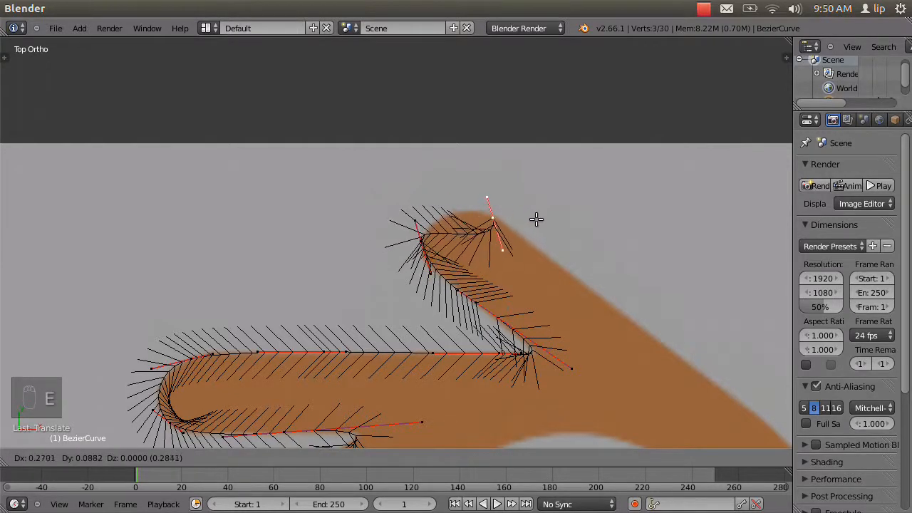
left_click(536, 219)
right_click(507, 247)
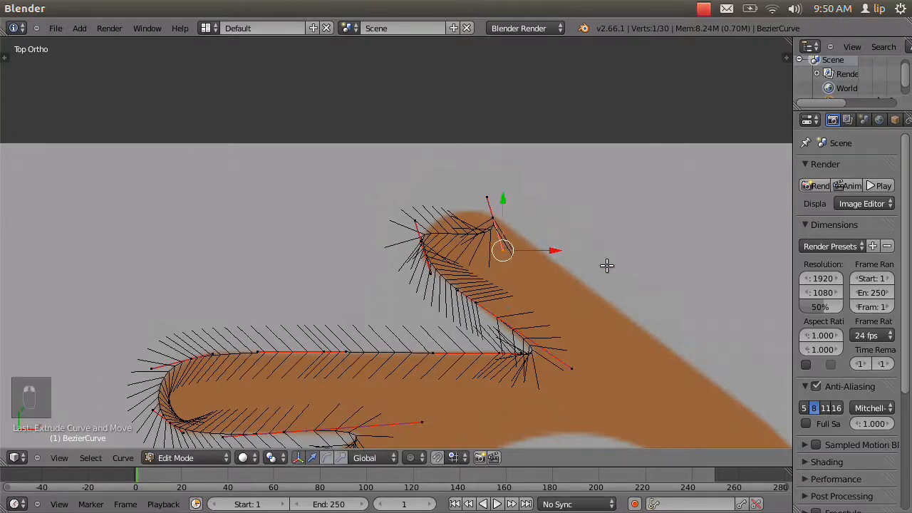
key("g")
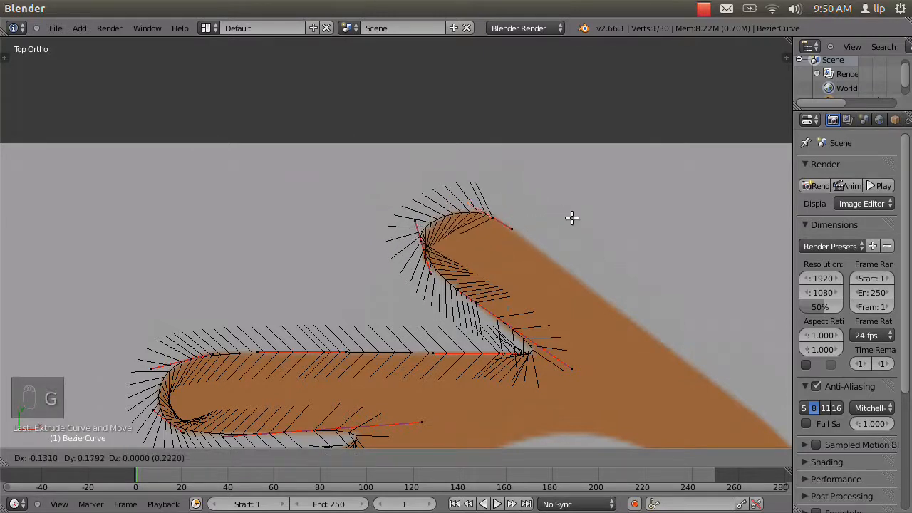
left_click(574, 214)
Turn the handles of the point at the tip's left side vertical and nudge the point slightly right and up.
right_click(417, 220)
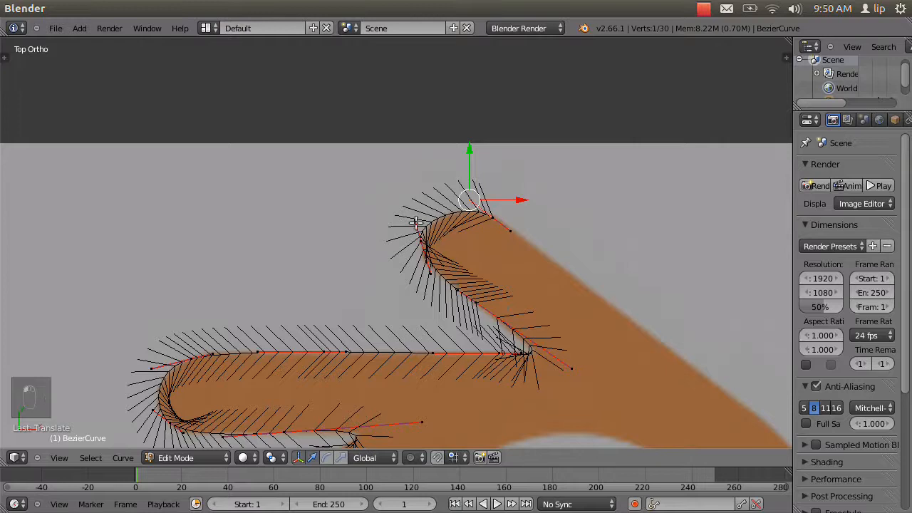
key("g")
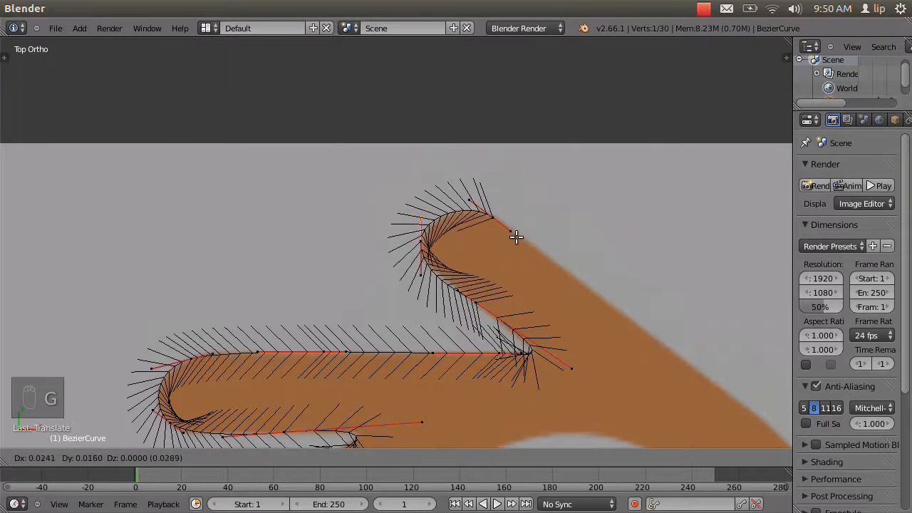
left_click(517, 238)
right_click(431, 246)
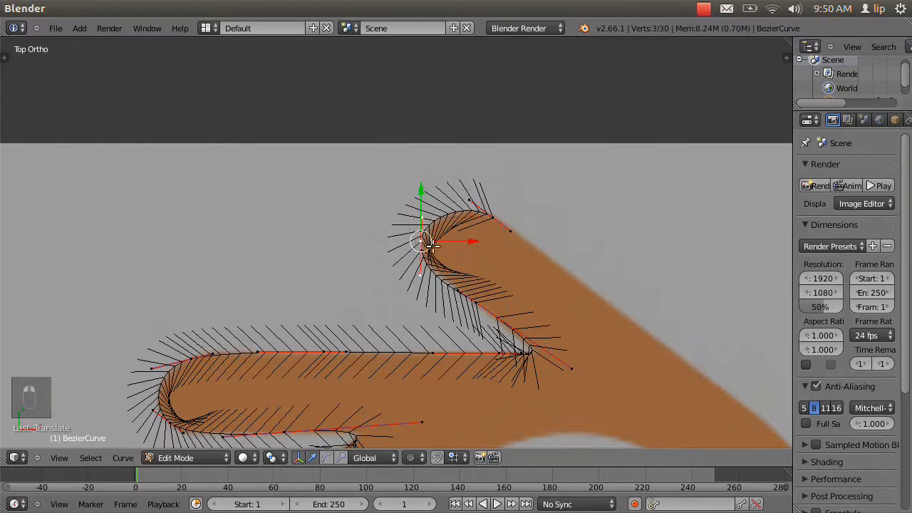
key("g")
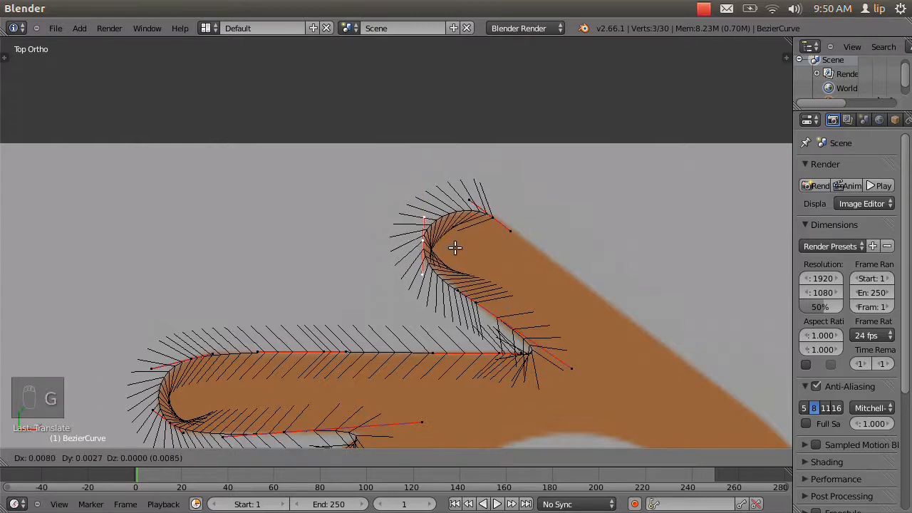
left_click(461, 243)
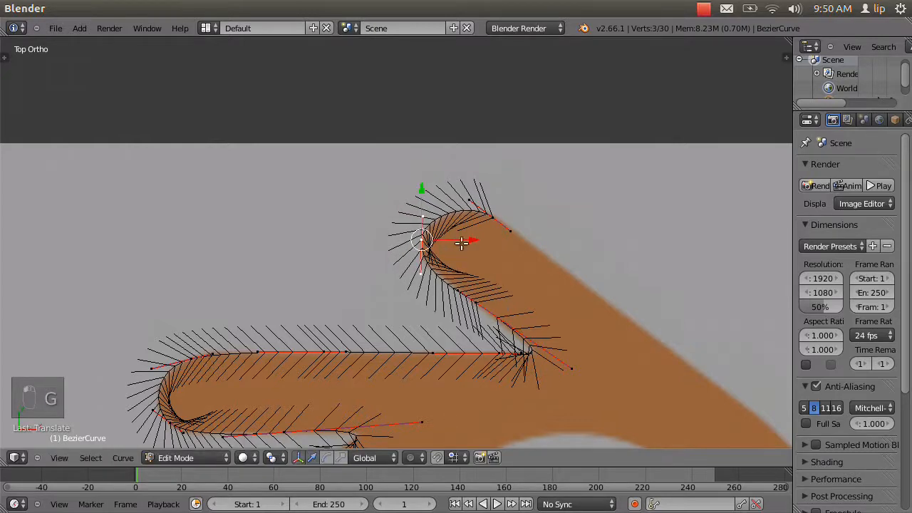
Extrude the tip's right point down along the diagonal prong's upper edge to where the straight edge meets the ring.
right_click(494, 216)
key("e")
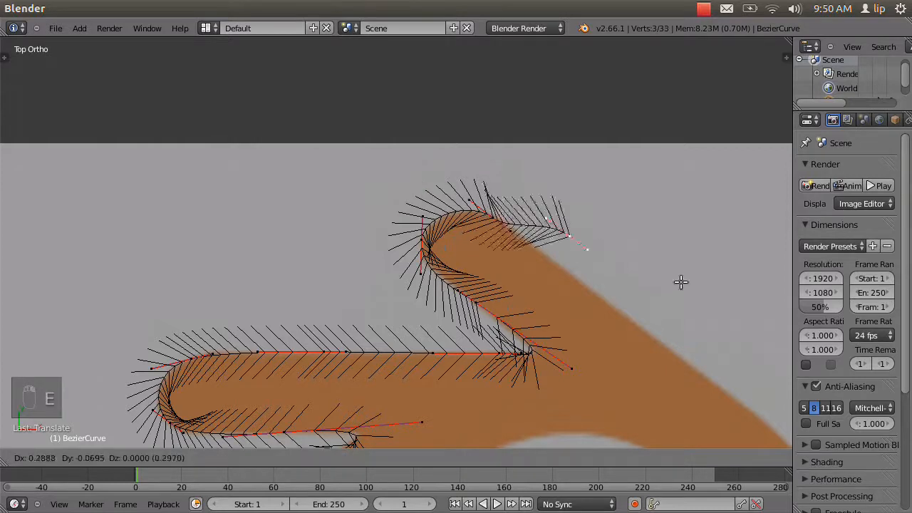
left_click(788, 413)
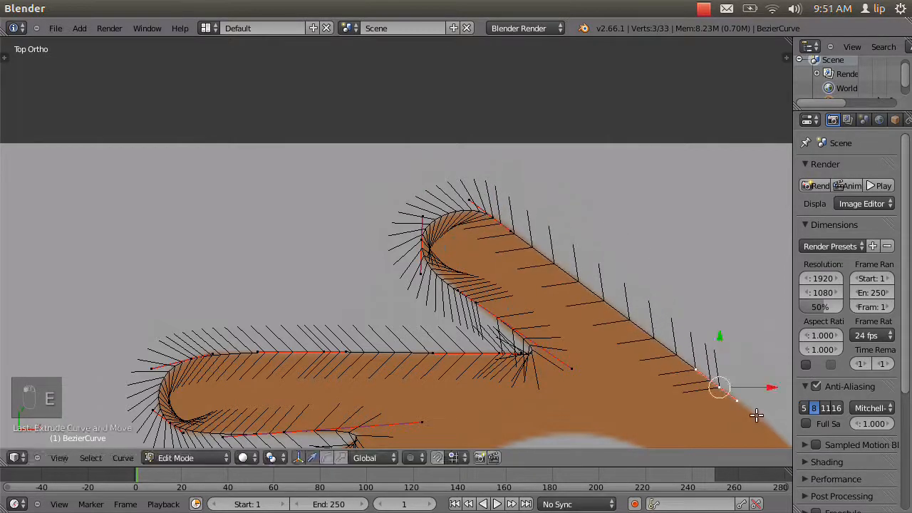
Extrude the end point onto the ring's upper-right outer edge and rotate its handles about 20° to follow the curvature.
middle_click_drag(623, 403, 437, 127, "shift")
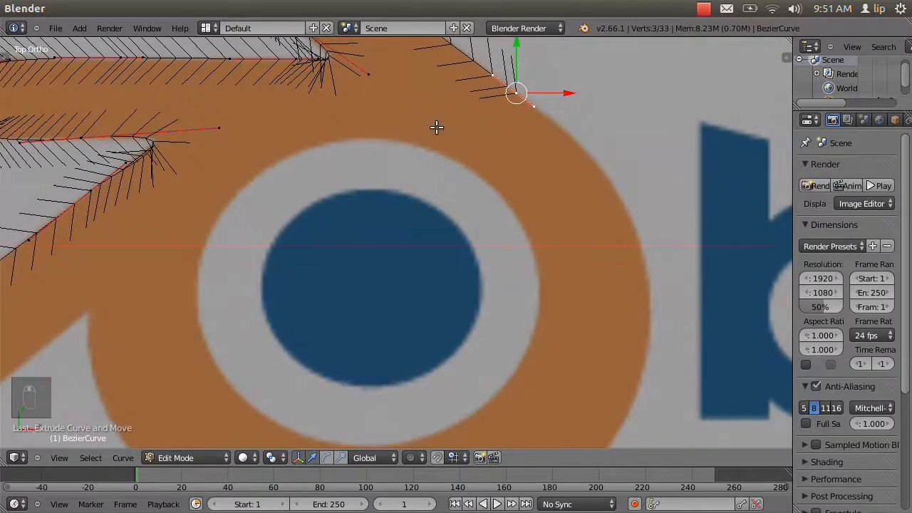
key("e")
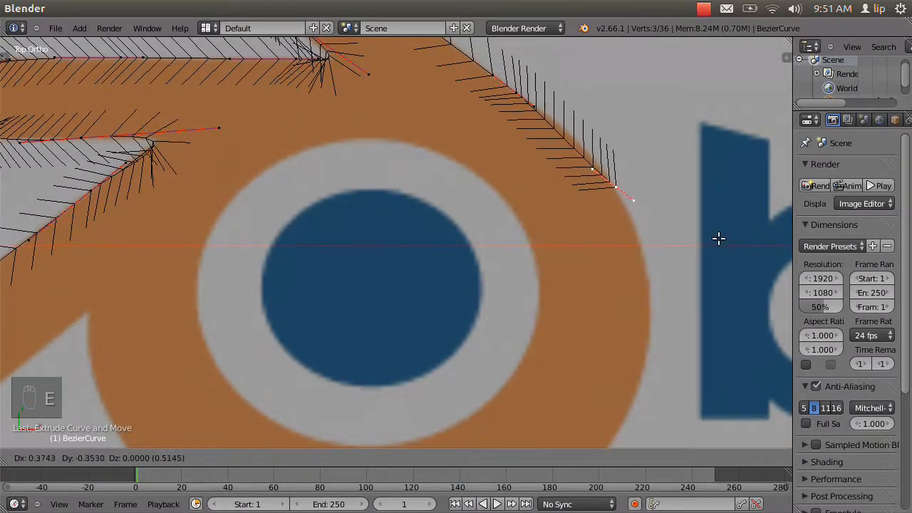
left_click(706, 235)
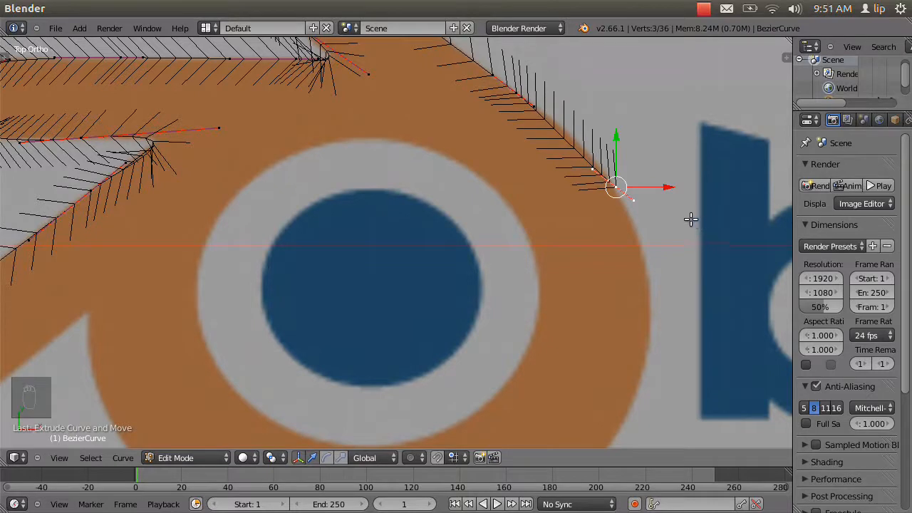
key("r")
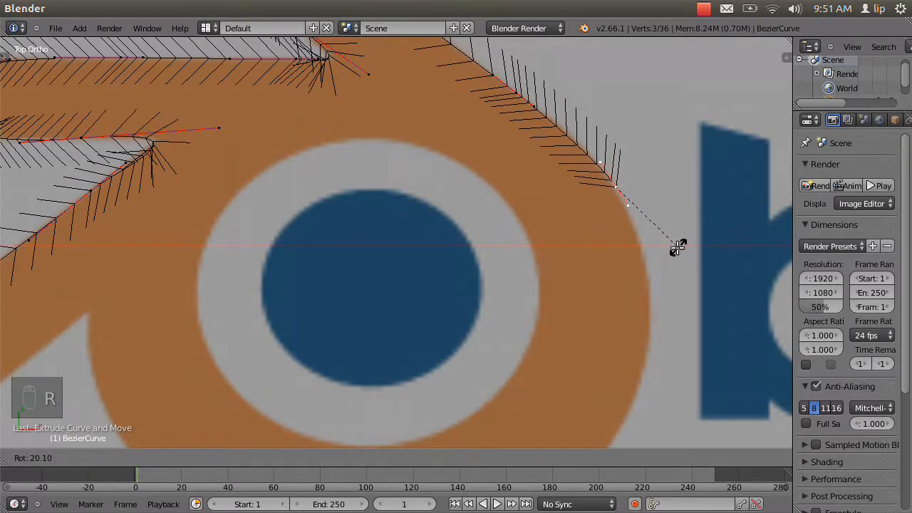
left_click(675, 246)
Extrude a point to the ring's right edge, rotate its handles about 43°, and lengthen its upper handle by about 0.18.
key("e")
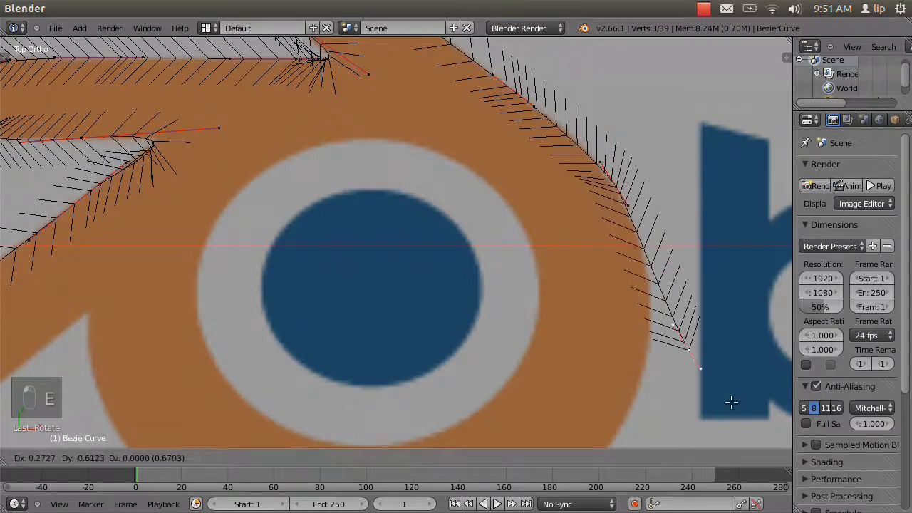
left_click(695, 385)
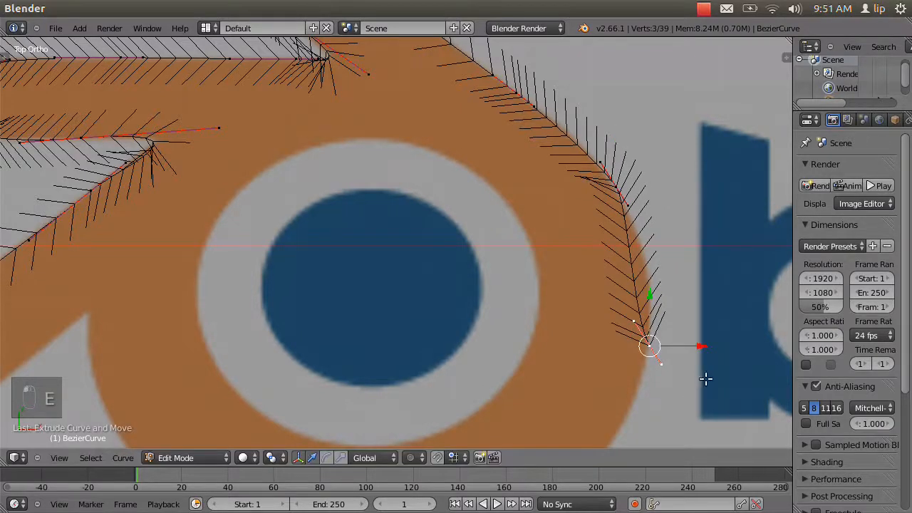
key("r")
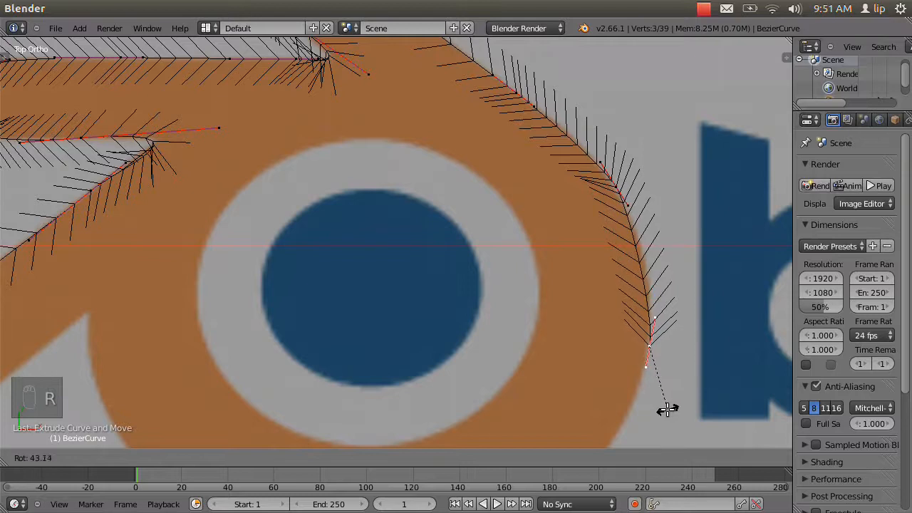
left_click(665, 410)
key("g")
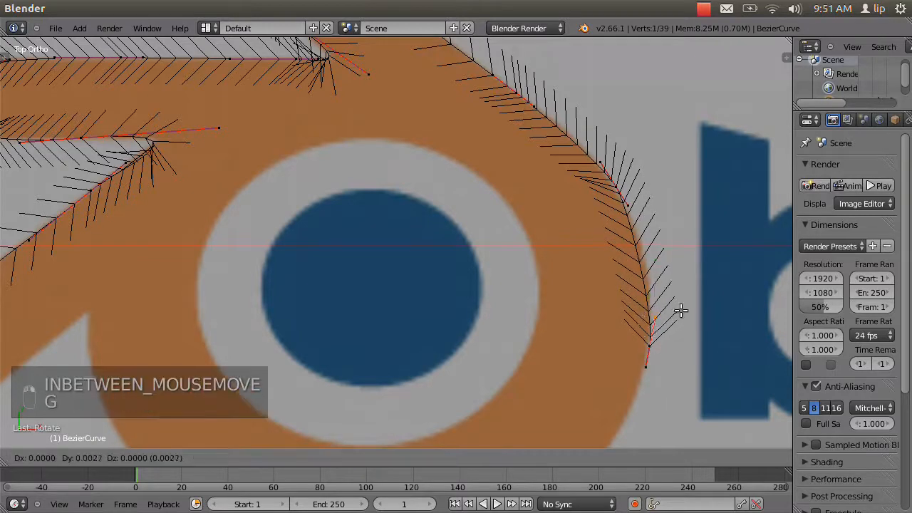
left_click(680, 270)
Extrude the right-edge point to the ring's lower-right outer edge and rotate its handles about 49° to match the edge.
middle_click_drag(576, 358, 635, 202, "shift")
right_click(650, 200)
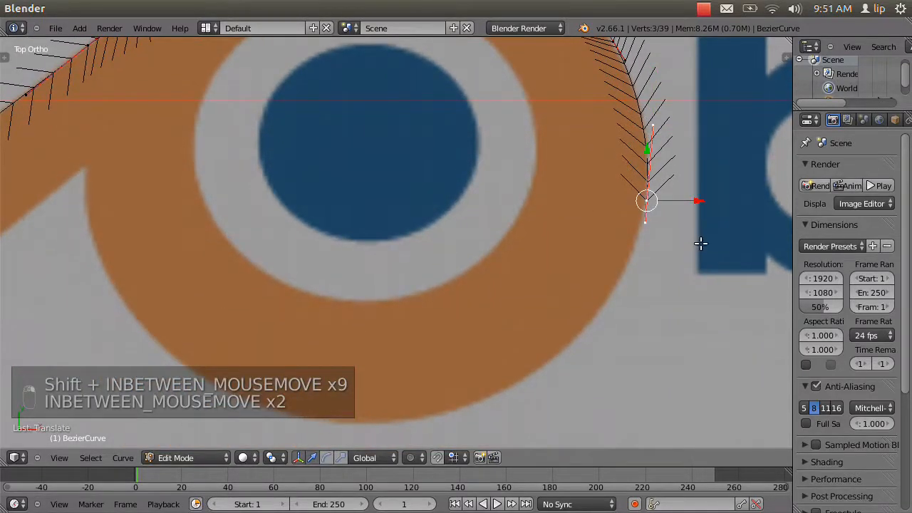
key("e")
key("e")
key("e")
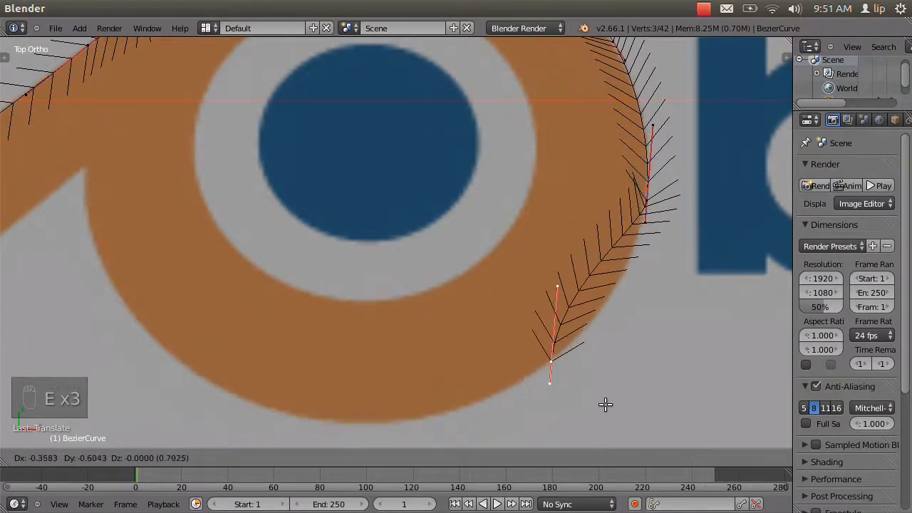
left_click(605, 404)
key("r")
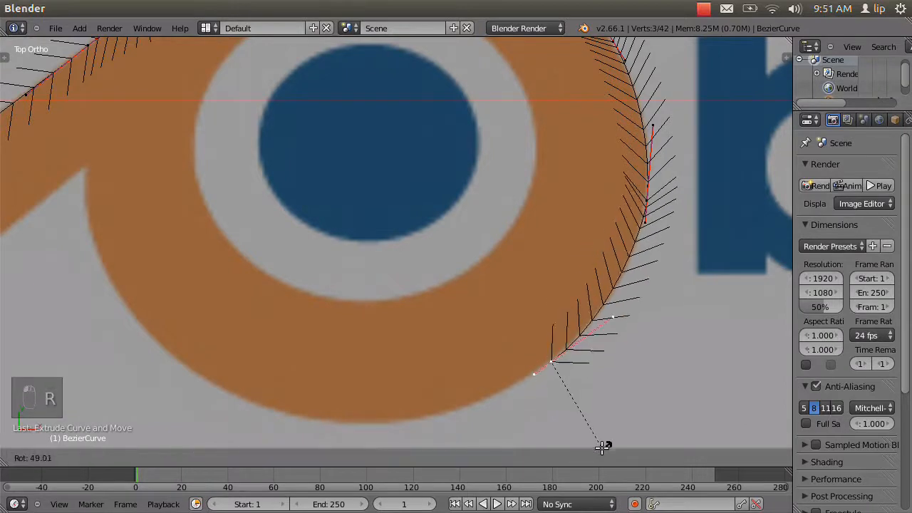
left_click(600, 443)
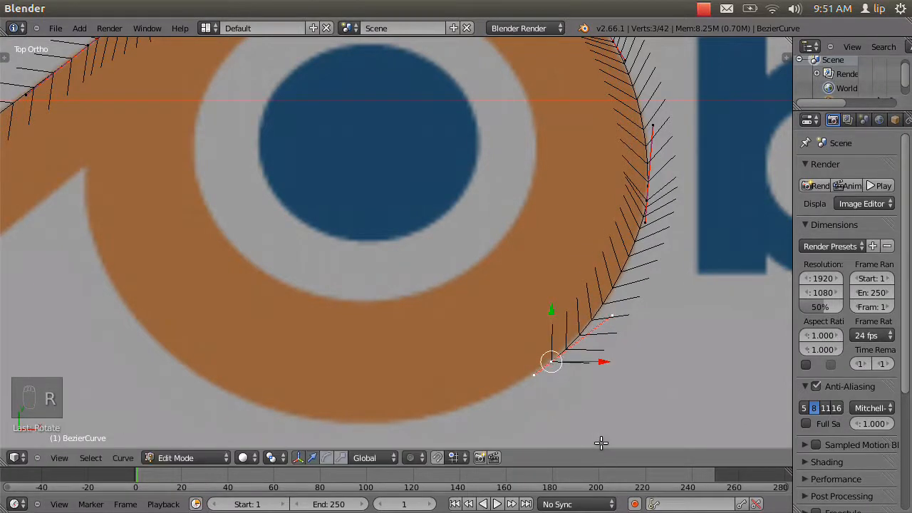
Extrude a point to the ring's bottom edge with handles rotated about 50°, and lengthen the lower-right point's handle toward it along the edge.
middle_click_drag(450, 382, 607, 243, "shift")
key("e")
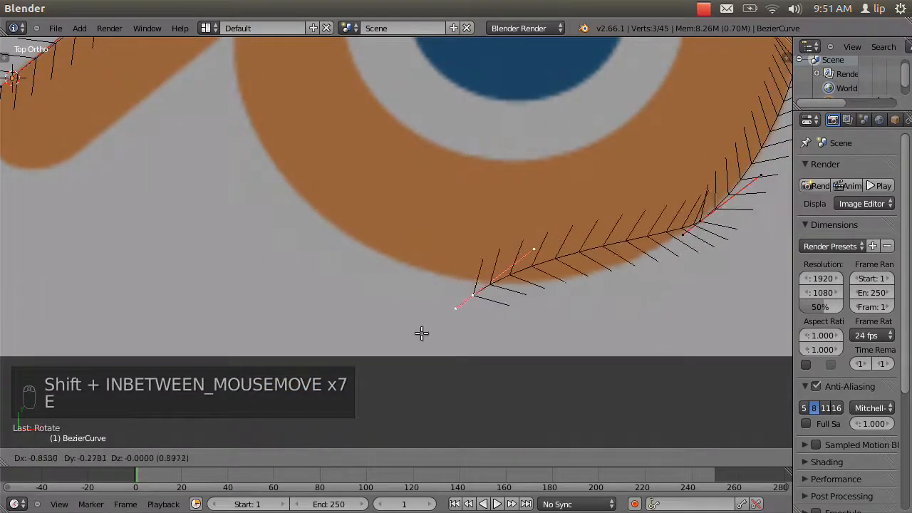
left_click(429, 319)
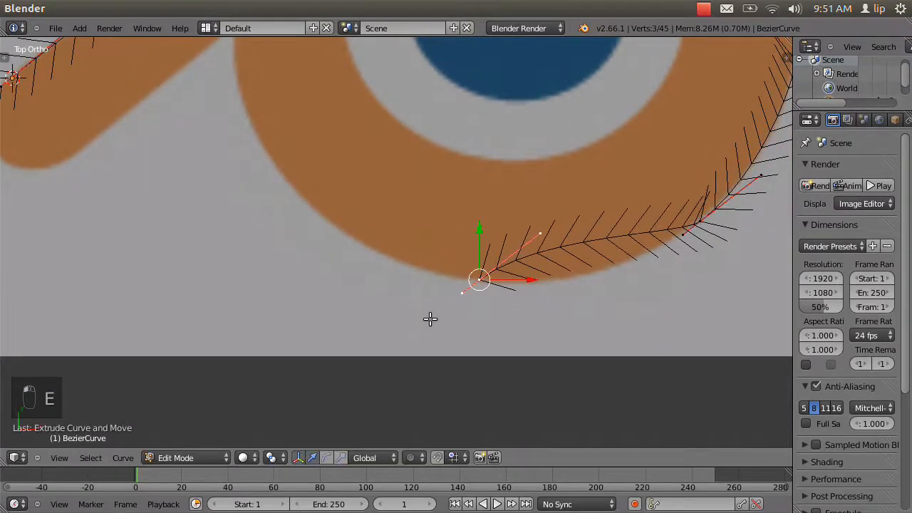
key("r")
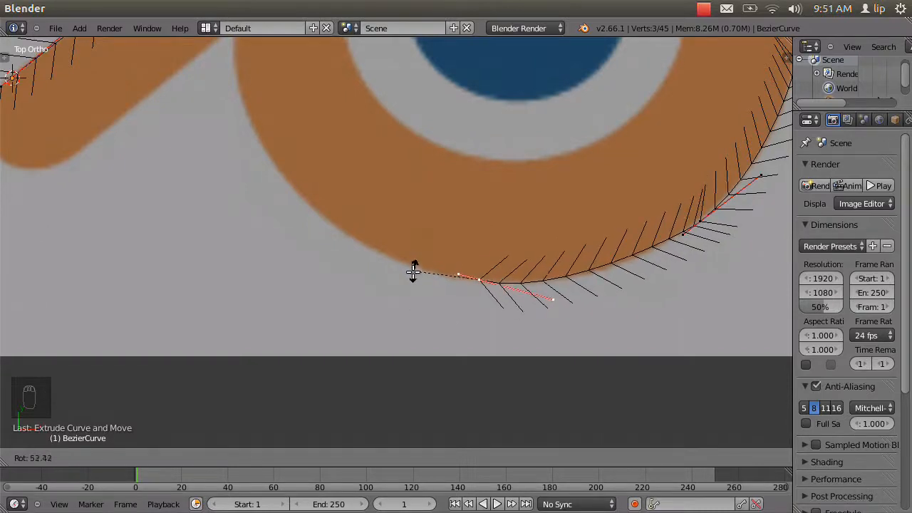
left_click(413, 272)
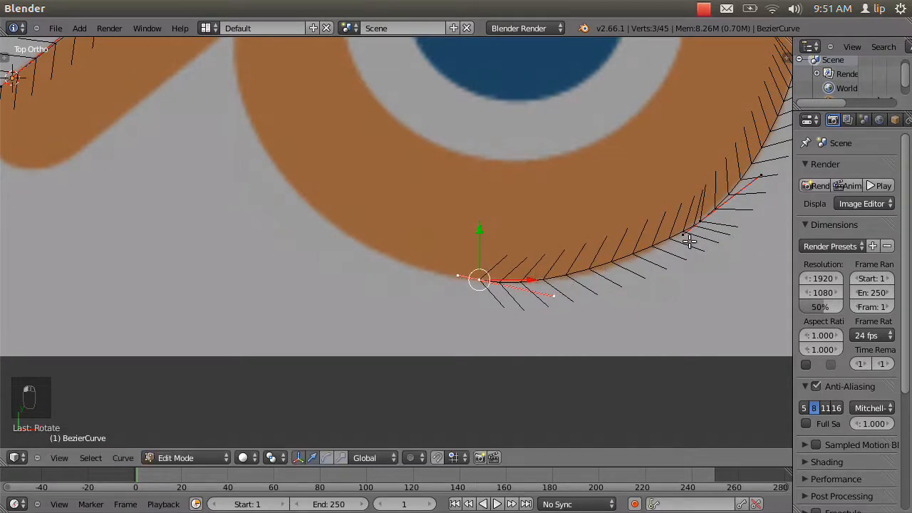
key("g")
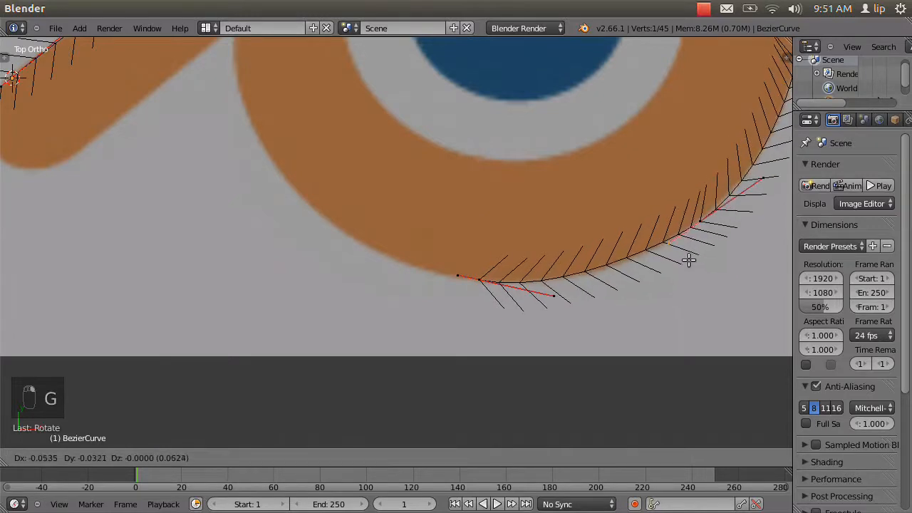
left_click(690, 263)
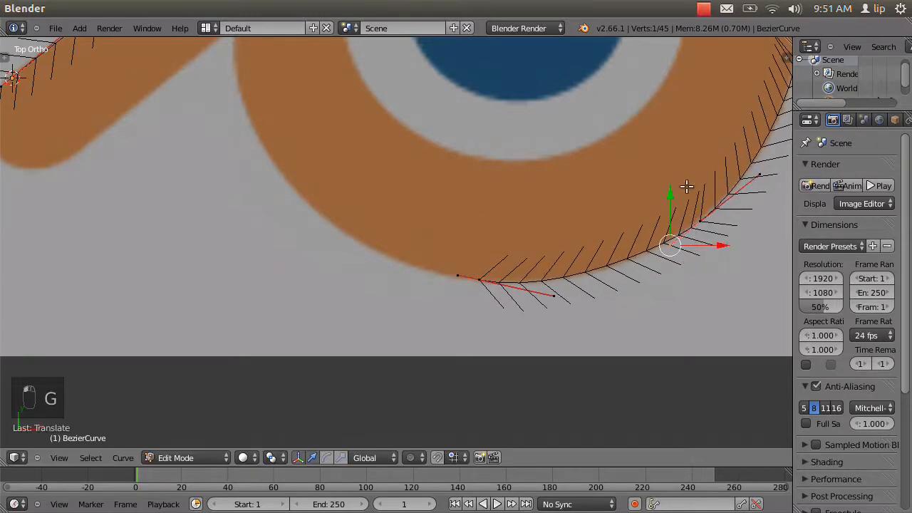
middle_click_drag(692, 156, 556, 220, "shift")
middle_click_drag(438, 341, 444, 349, "shift")
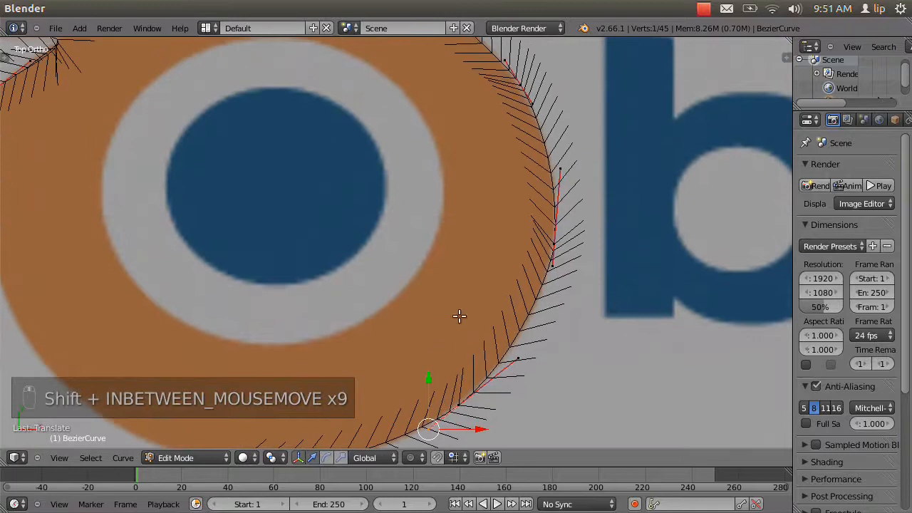
scroll(463, 310, "down", 5)
middle_click_drag(358, 265, 372, 282, "shift")
scroll(543, 212, "up", 5)
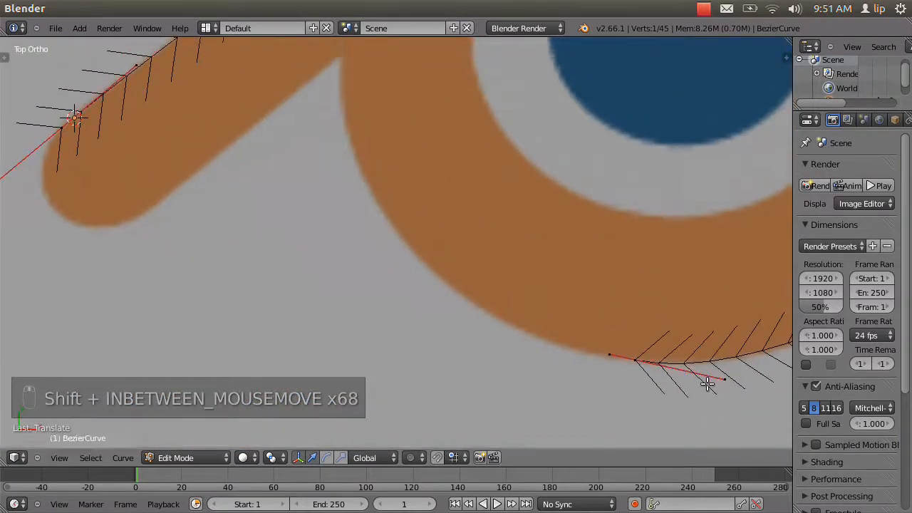
right_click(635, 359)
key("e")
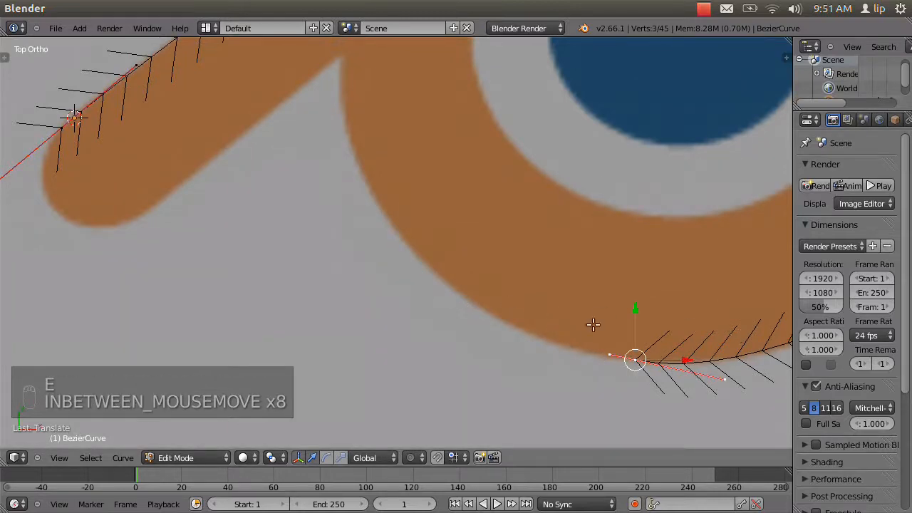
key("Escape")
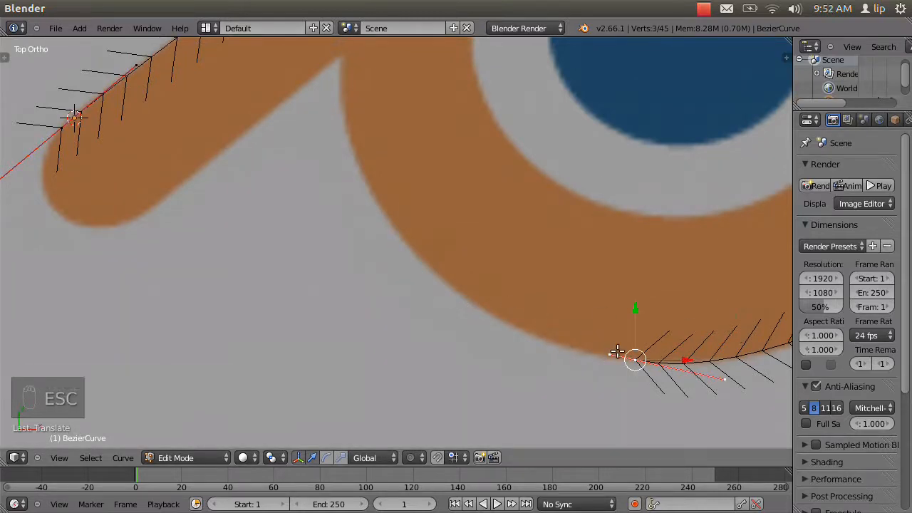
Extrude the bottom point to the ring's lower-left outer edge and rotate the new point's handles about 43° to follow the curvature.
key("g")
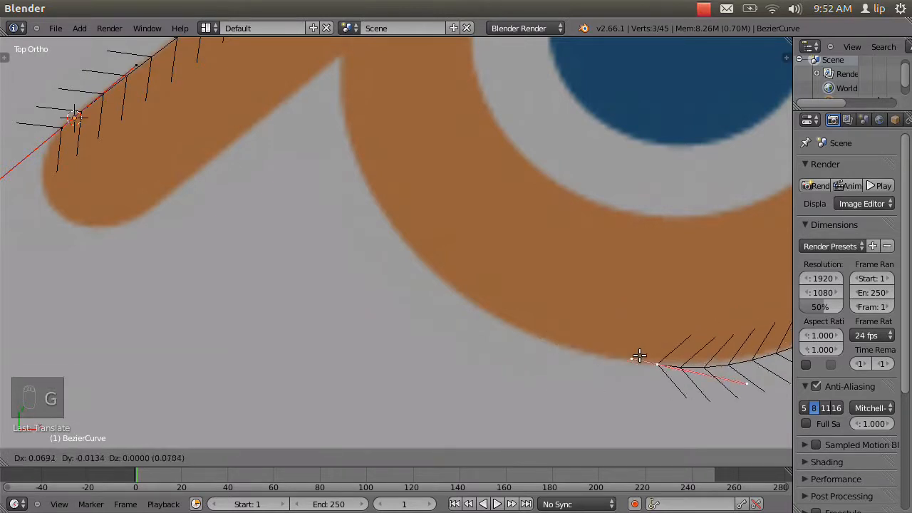
left_click(635, 354)
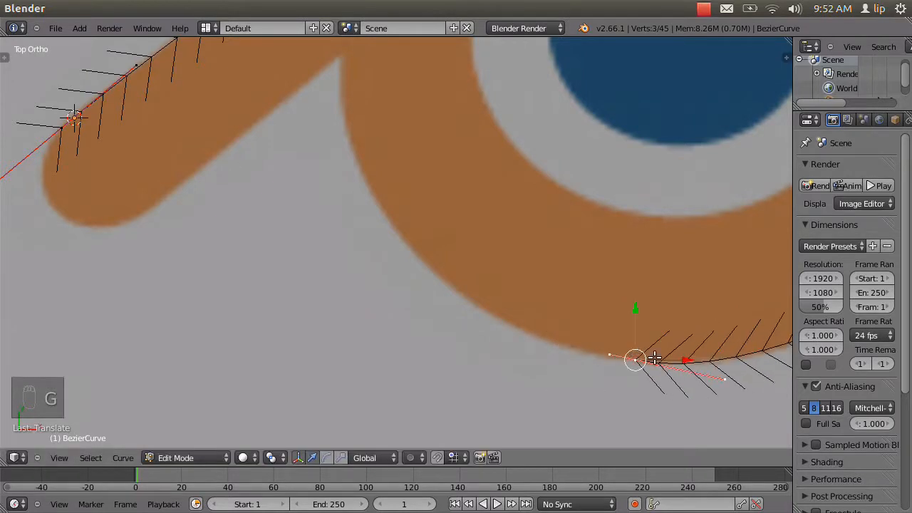
key("e")
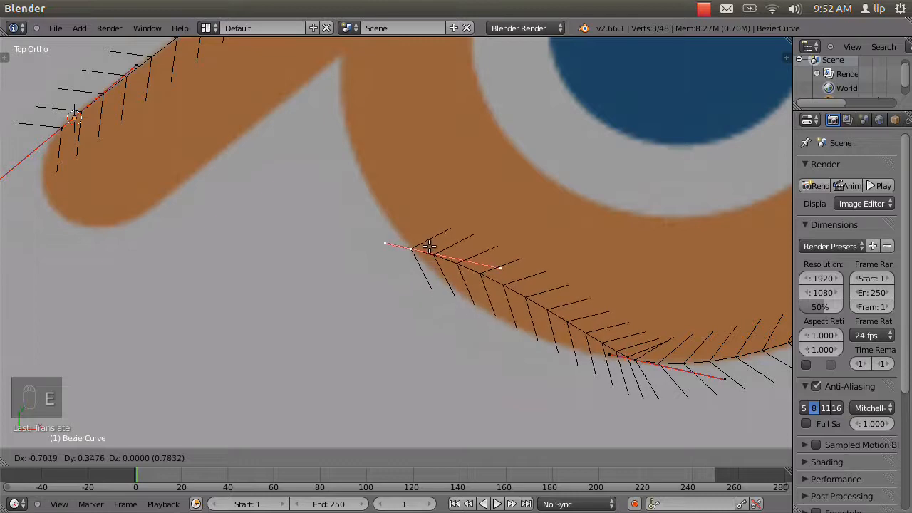
left_click(429, 246)
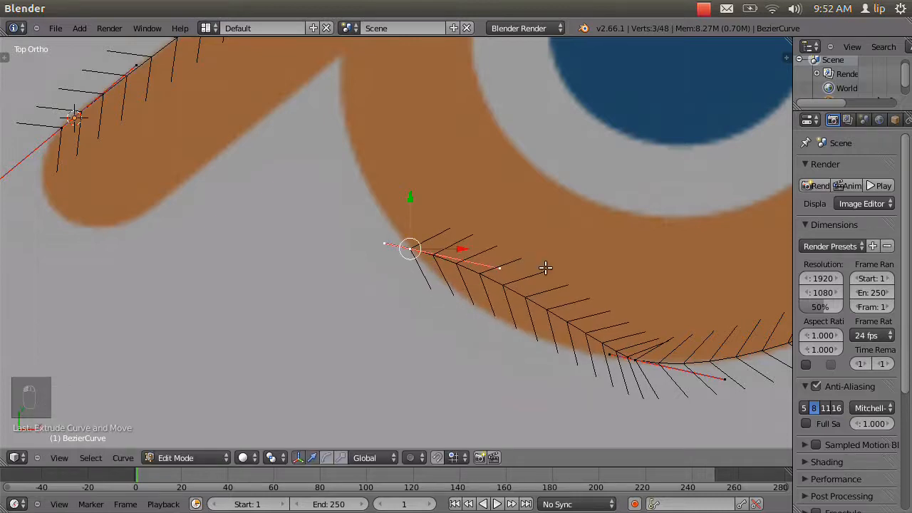
key("r")
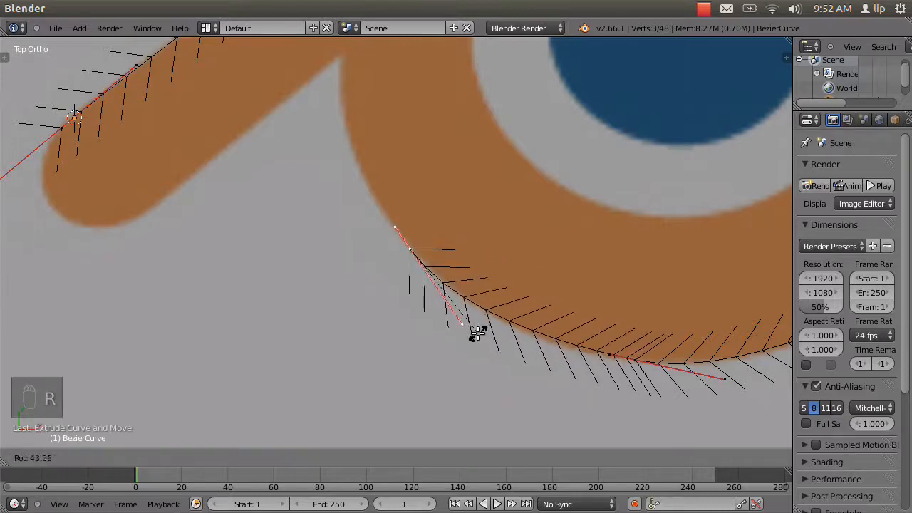
left_click(481, 331)
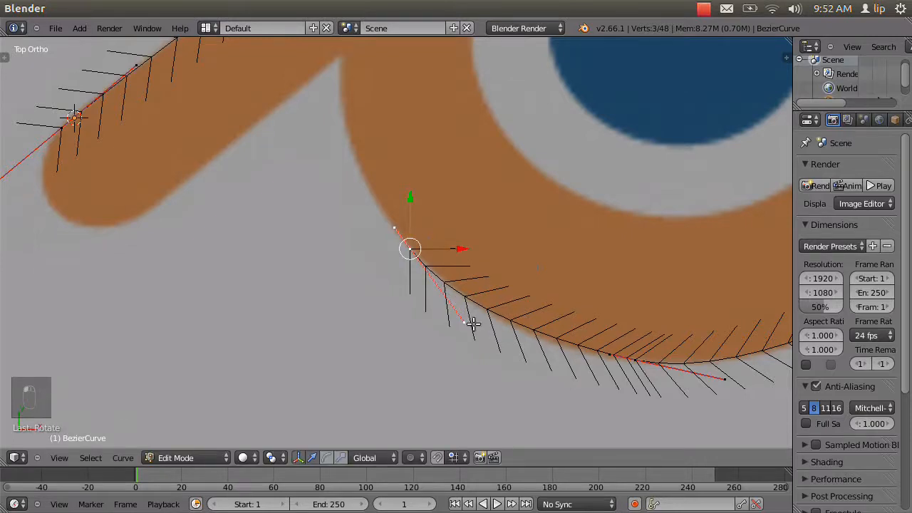
Extrude a point up the ring's left edge to just below its junction with the diagonal prong, and rotate its handles along the edge.
scroll(417, 252, "down", 2)
middle_click_drag(407, 246, 429, 370, "shift")
key("e")
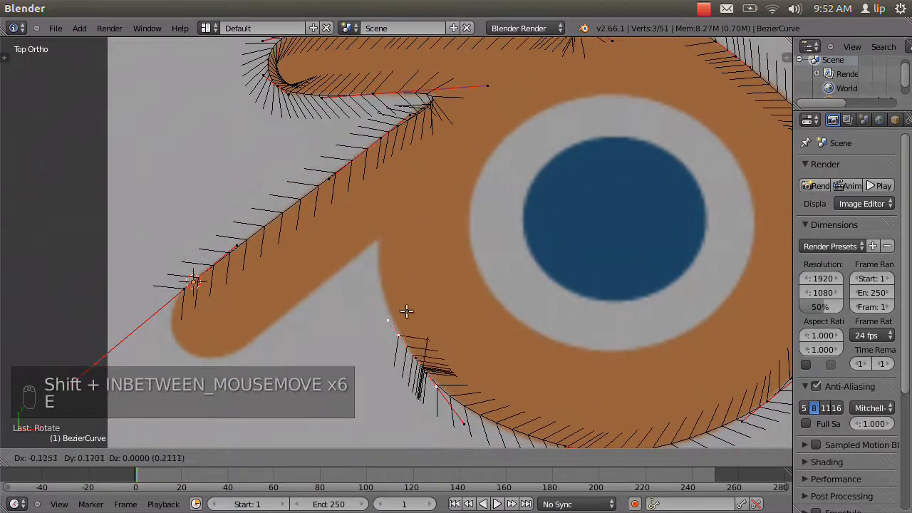
left_click(400, 262)
key("r")
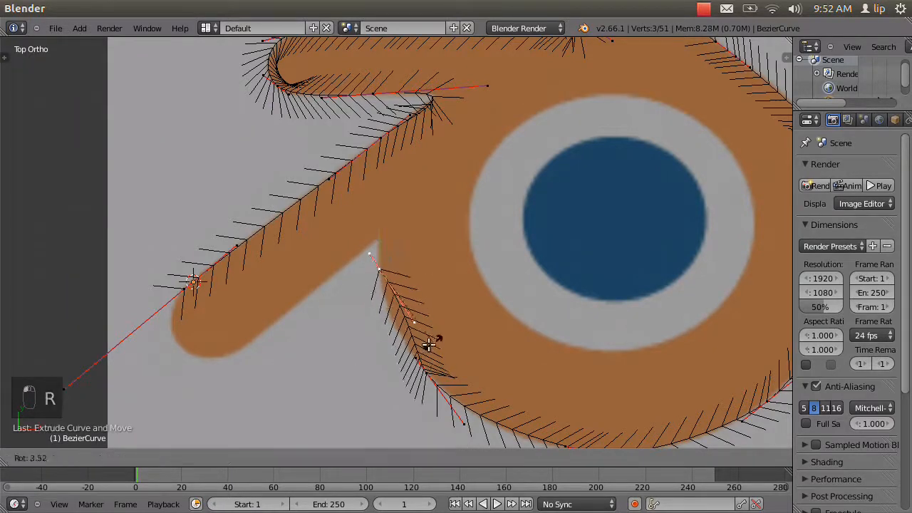
left_click(393, 341)
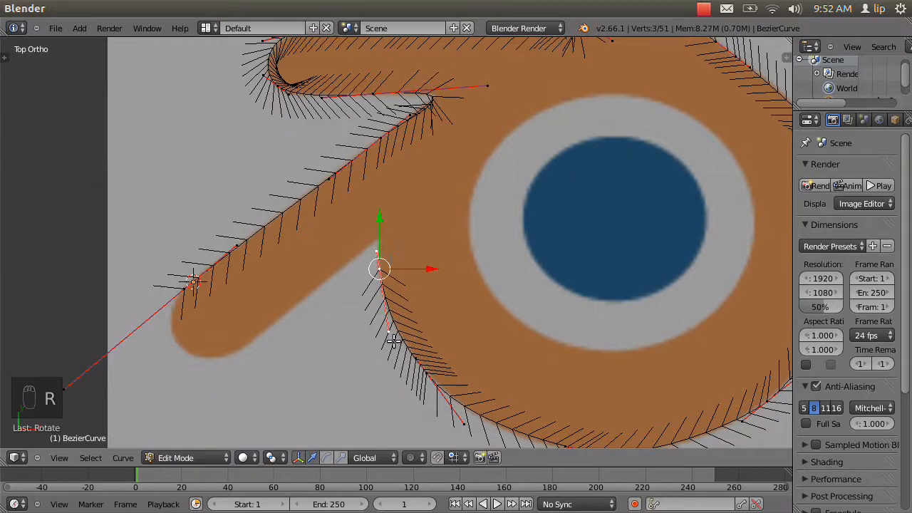
Extrude a point onto the prong's lower edge, rotate its handles about -130° to align with it, and slide it about 0.08 toward the ring.
key("e")
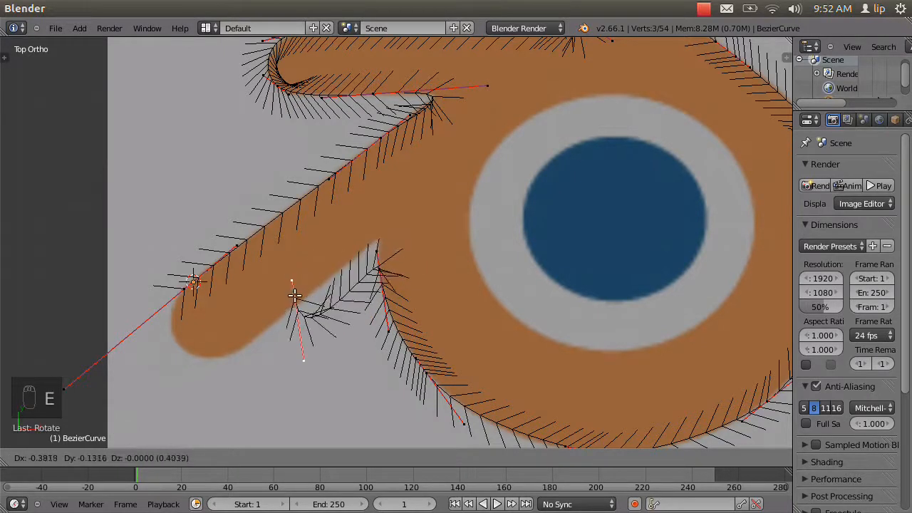
left_click(297, 304)
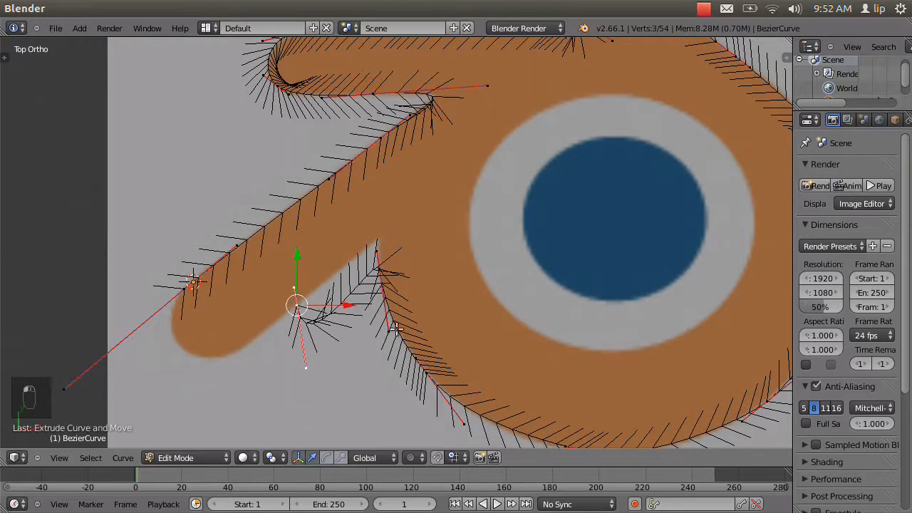
key("r")
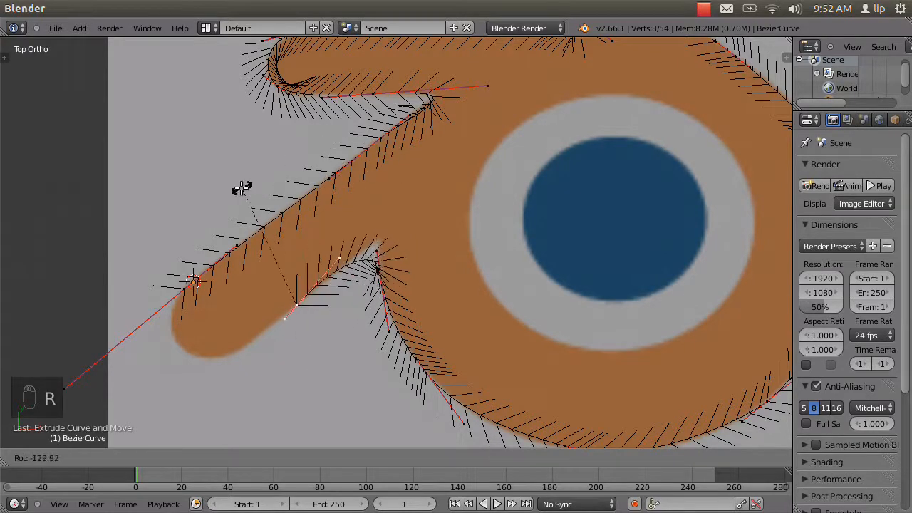
left_click(264, 193)
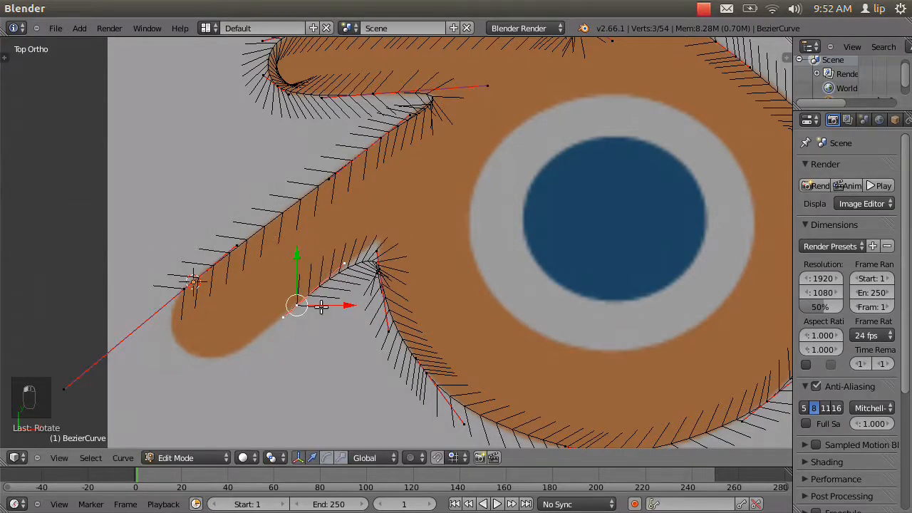
key("g")
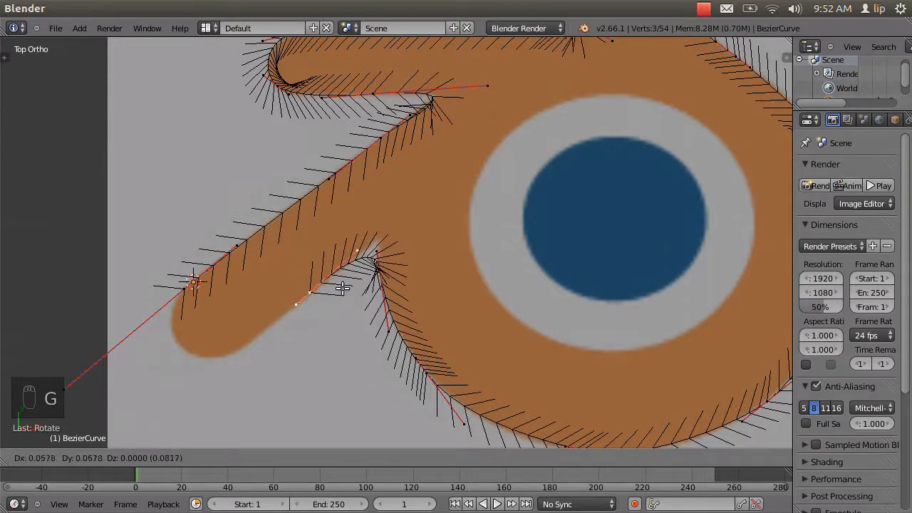
left_click(343, 288)
Move the junction point up into the corner between ring and prong, and pull its lower handle about 0.14 down along the ring's edge.
right_click(379, 271)
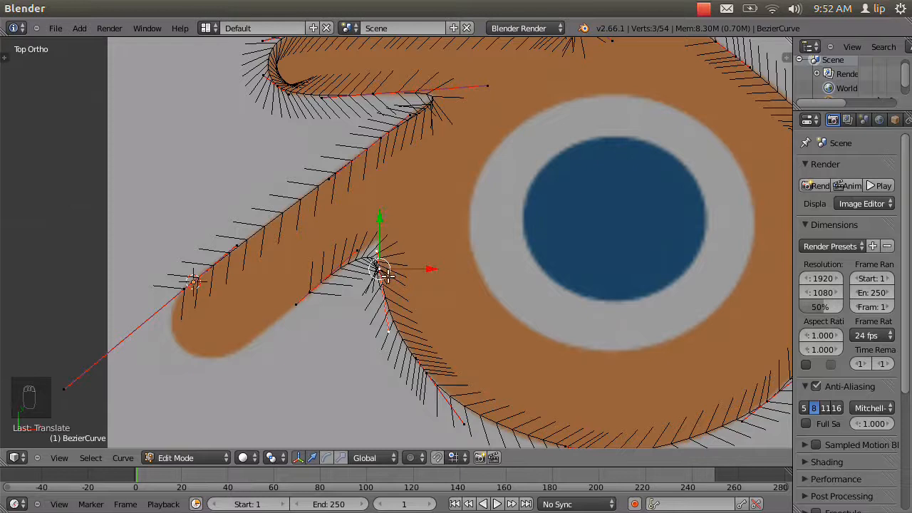
key("g")
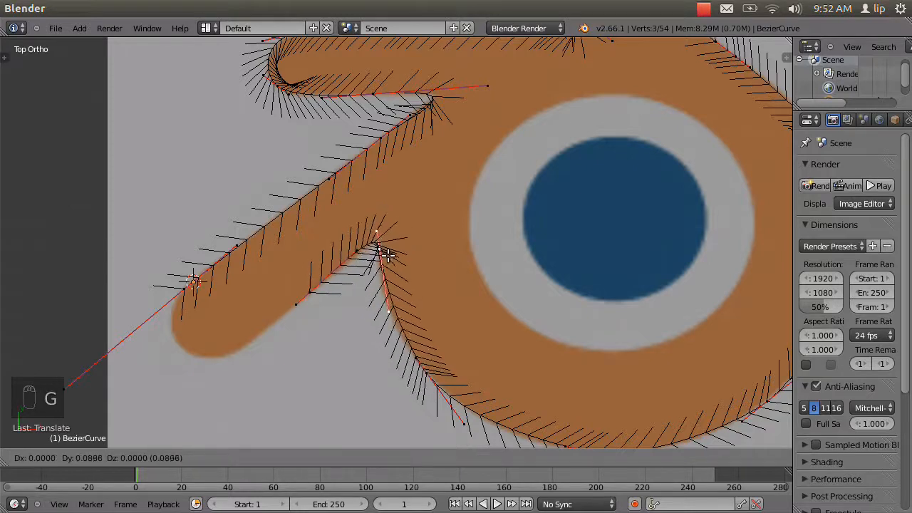
left_click(378, 256)
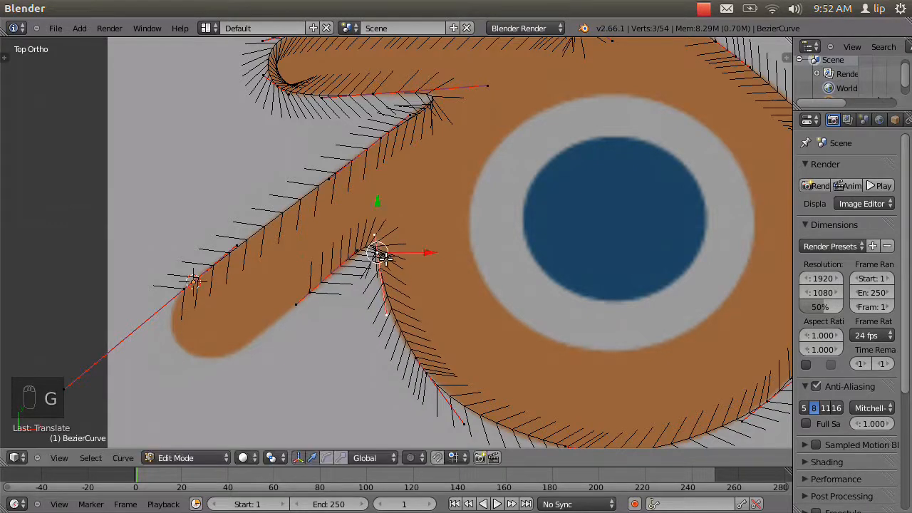
right_click(387, 311)
key("g")
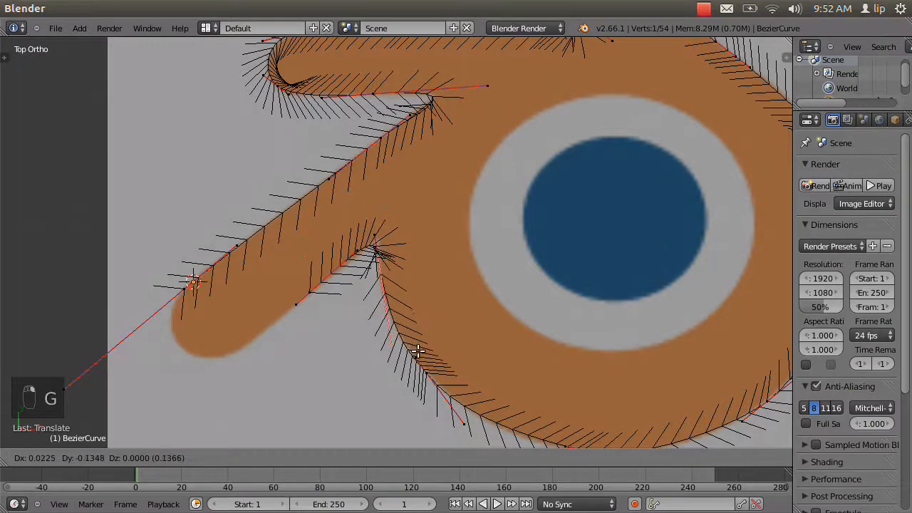
left_click(418, 350)
Lengthen the upper handle of the prong's lower-edge point into the corner so the curve follows the straight edge.
right_click(370, 249)
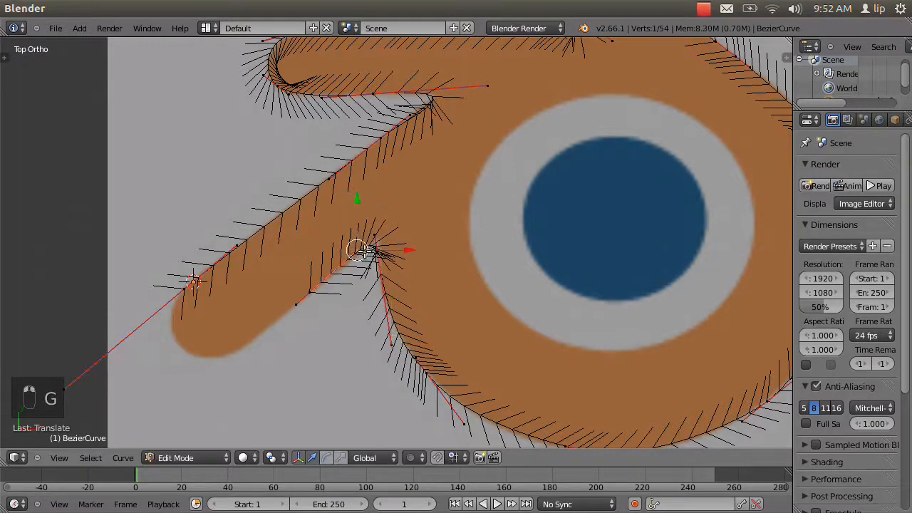
key("g")
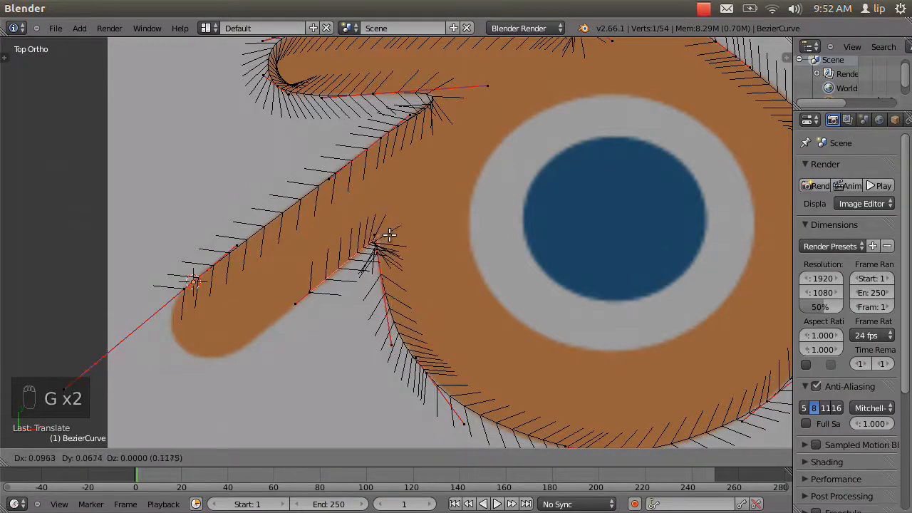
left_click(389, 230)
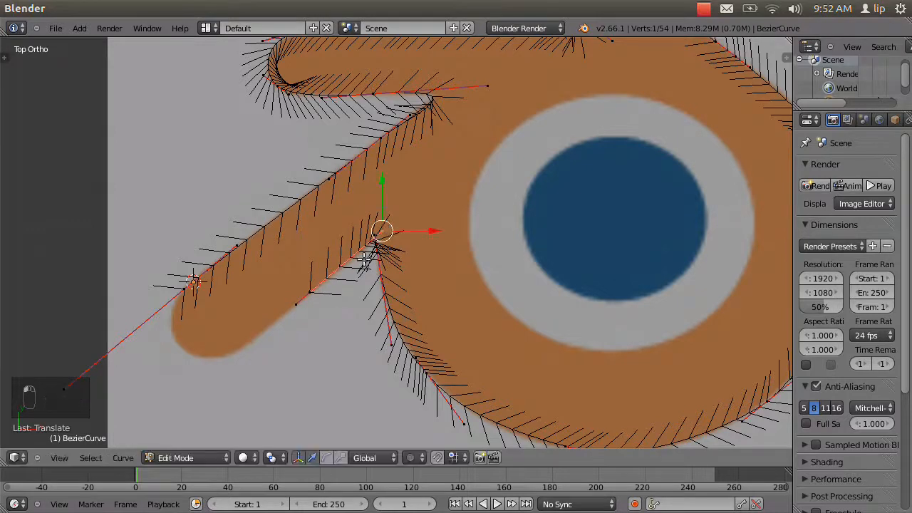
Extrude the prong's lower-edge point to the bottom of its rounded tip and lower the new point's upper handle about 0.18.
right_click(310, 292)
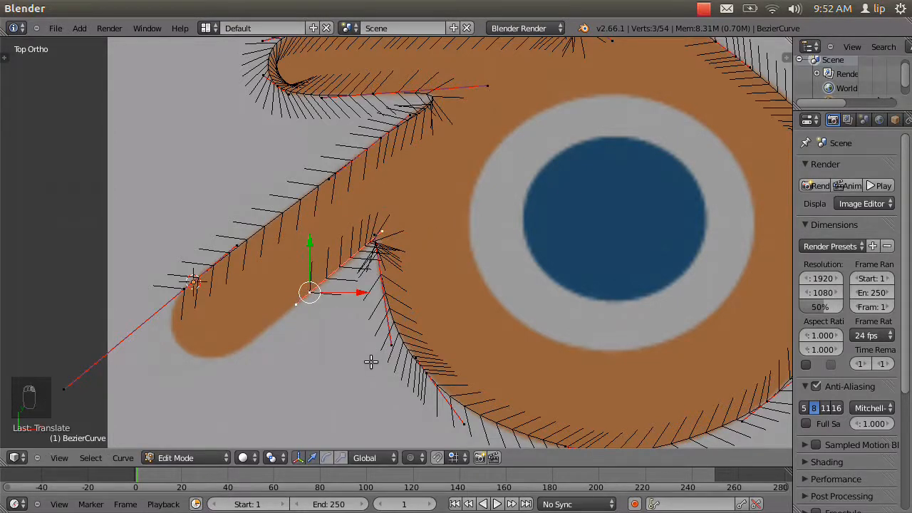
key("e")
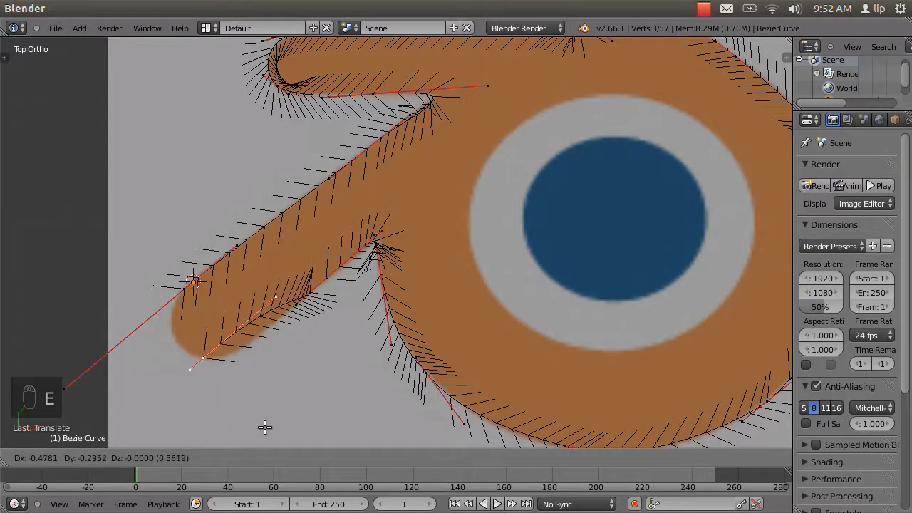
left_click(265, 426)
right_click(278, 303)
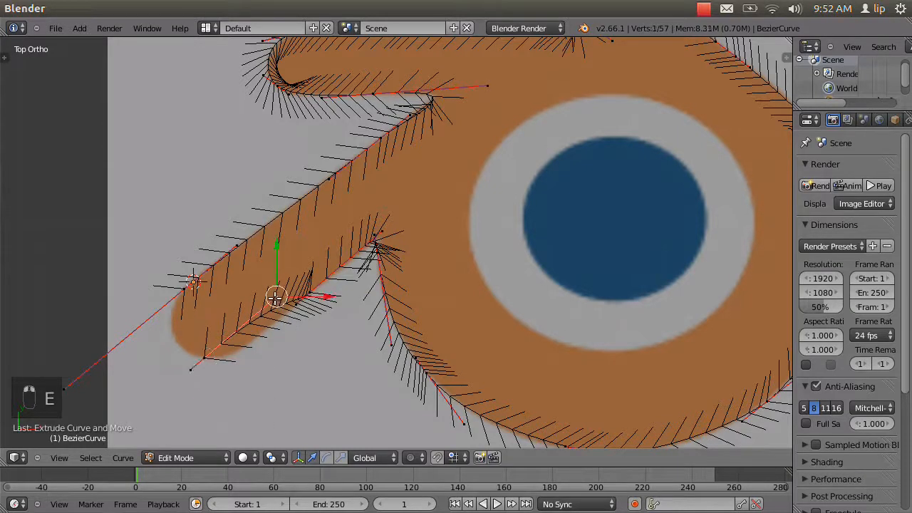
key("g")
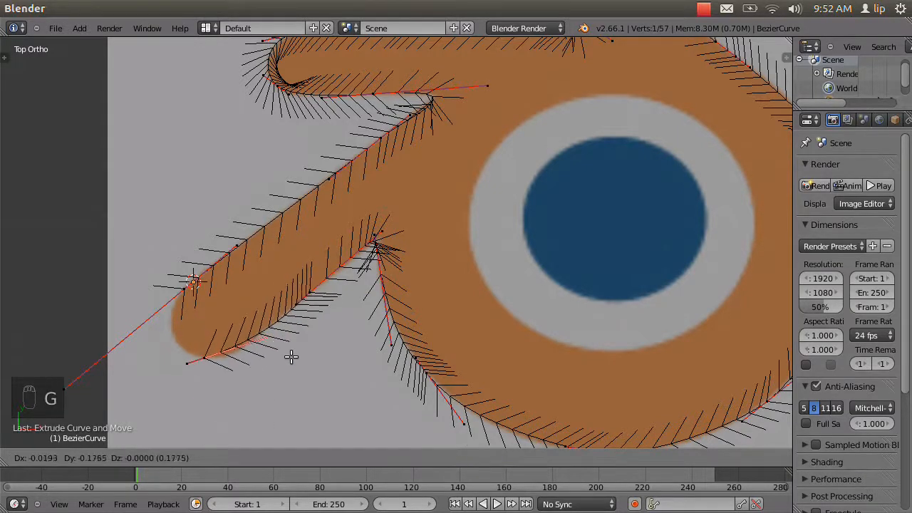
left_click(292, 356)
Shift the prong's bottom tip point slightly toward the ring and move its upper handle about 0.03 onto the lower edge.
right_click(212, 356)
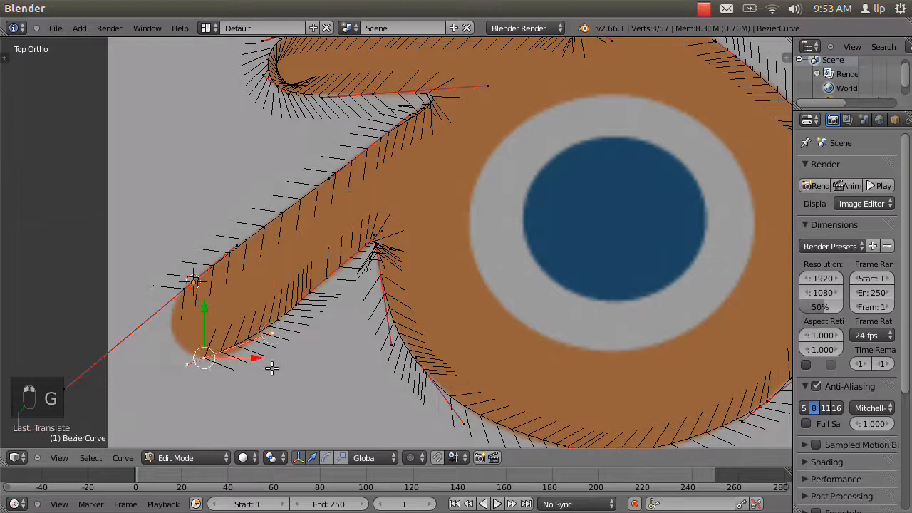
key("g")
left_click(280, 352)
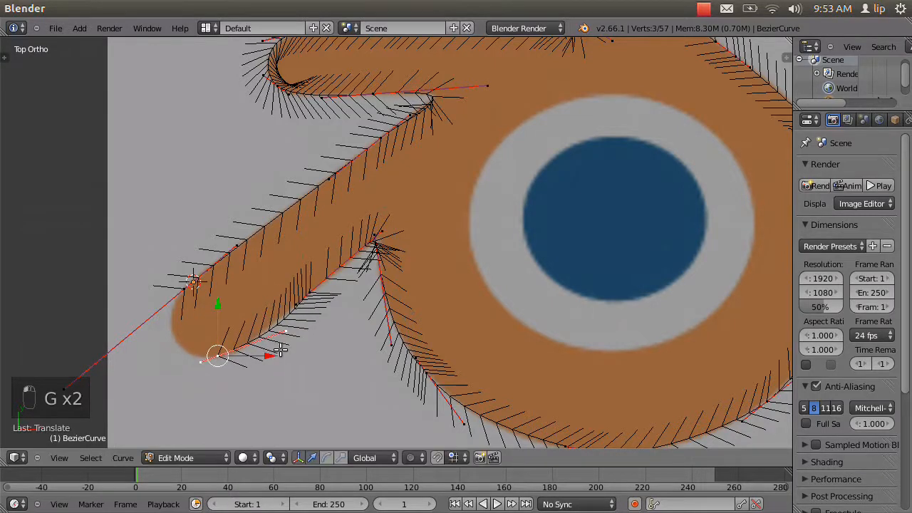
right_click(284, 333)
key("g")
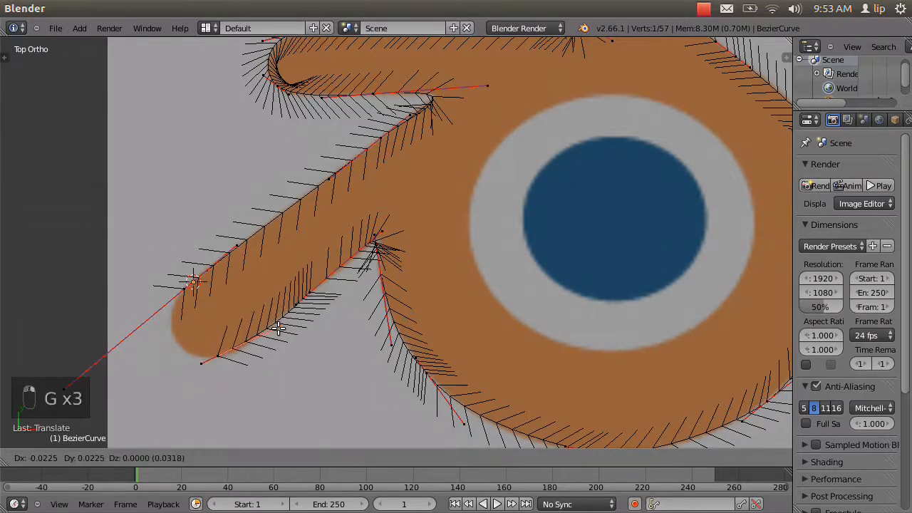
left_click(278, 327)
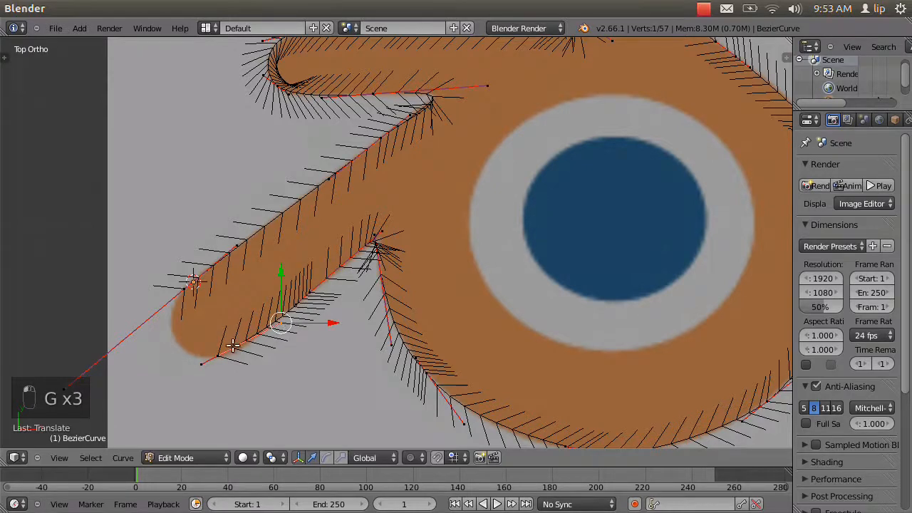
Nudge the bottom tip point a little farther up the prong's lower edge and realign its upper handle with that edge.
right_click(219, 354)
key("g")
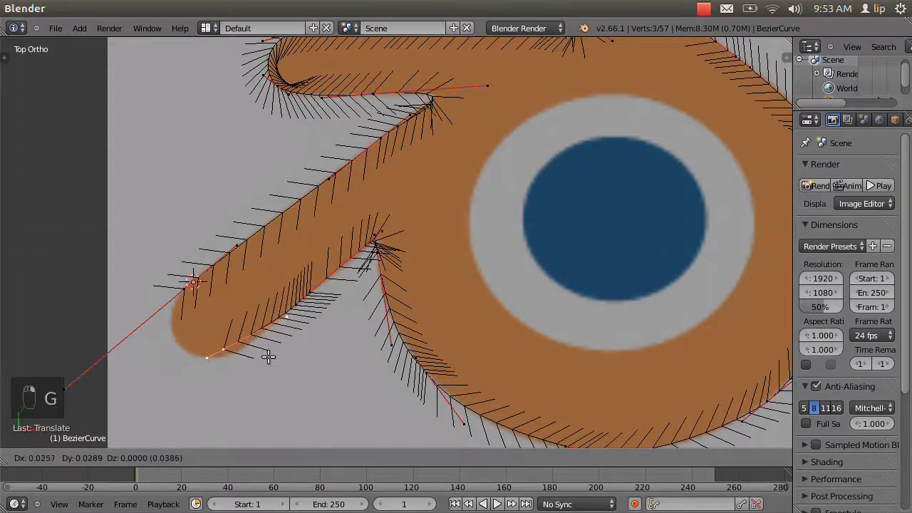
left_click(271, 359)
right_click(289, 321)
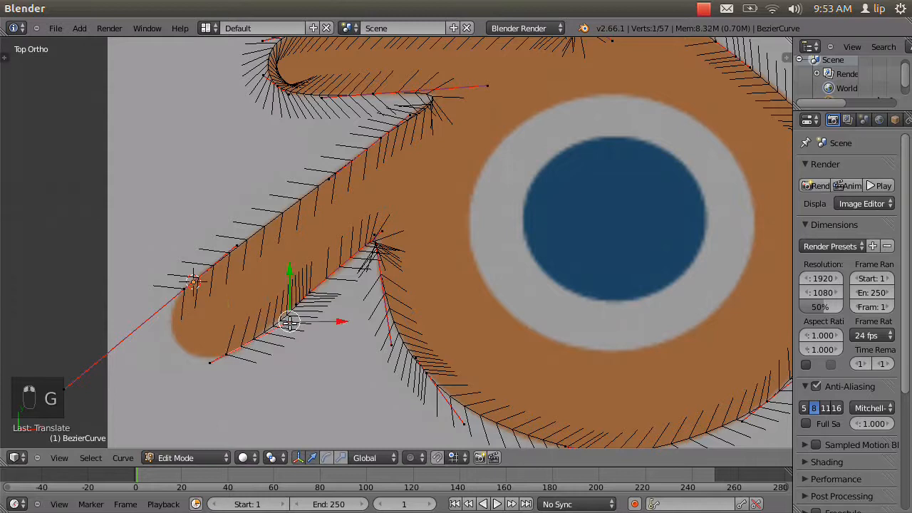
key("g")
left_click(283, 328)
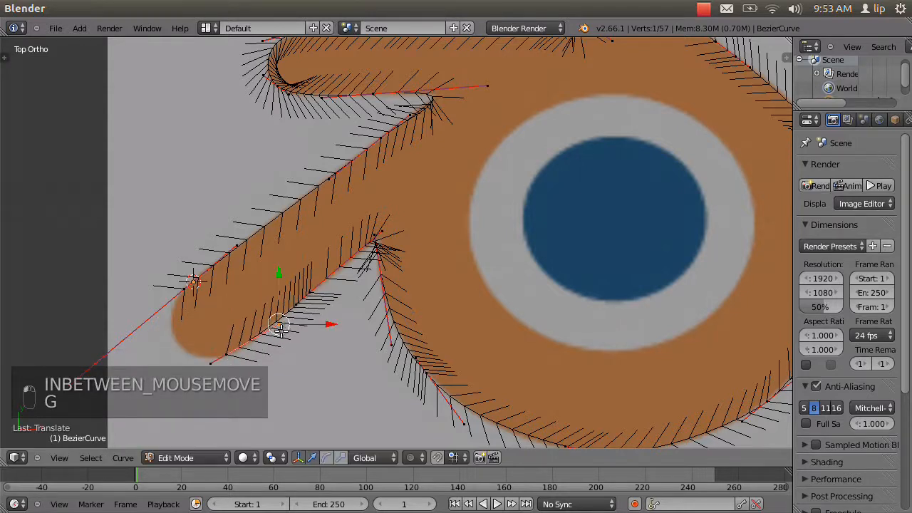
Extrude the bottom tip point to the outer side of the prong's rounded tip and lower the new point's handle about 0.38.
right_click(230, 354)
key("e")
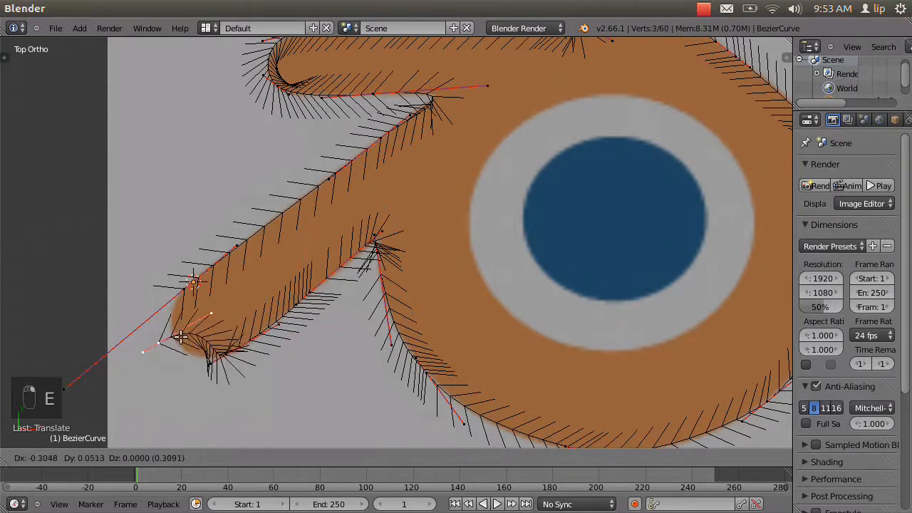
left_click(222, 298)
right_click(222, 288)
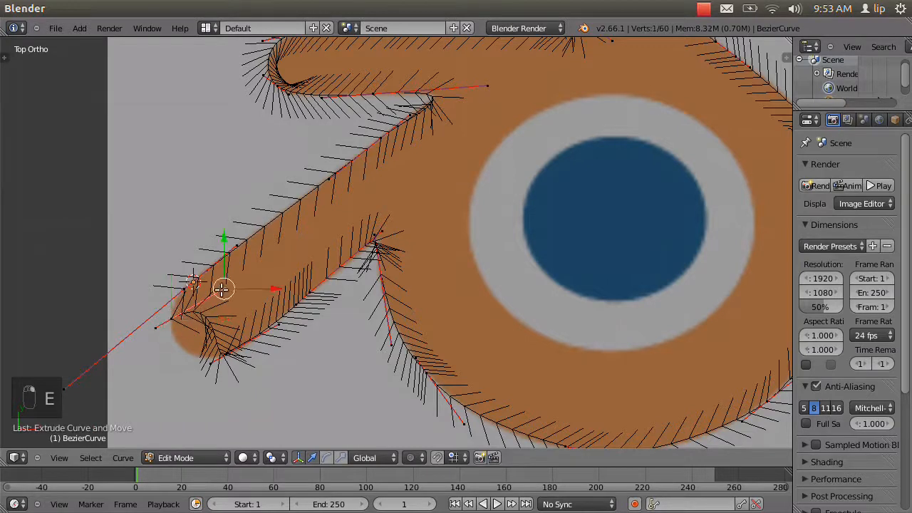
key("g")
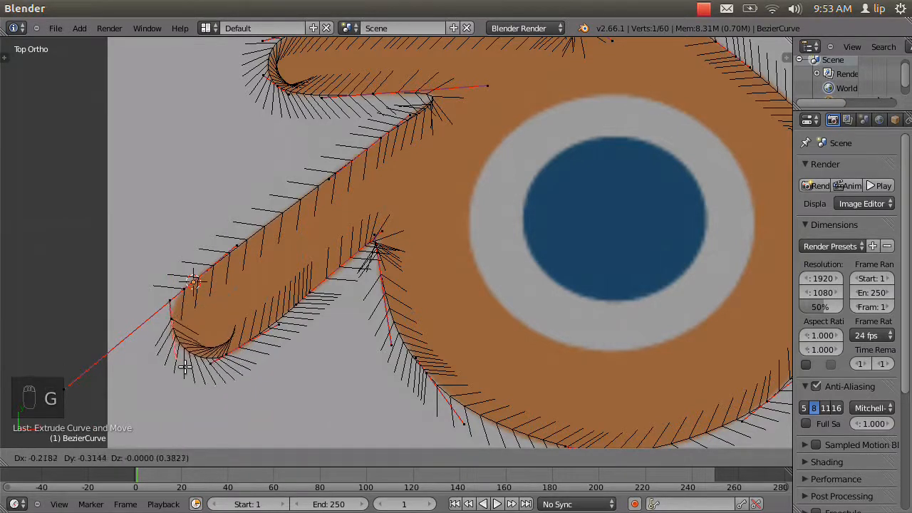
left_click(180, 362)
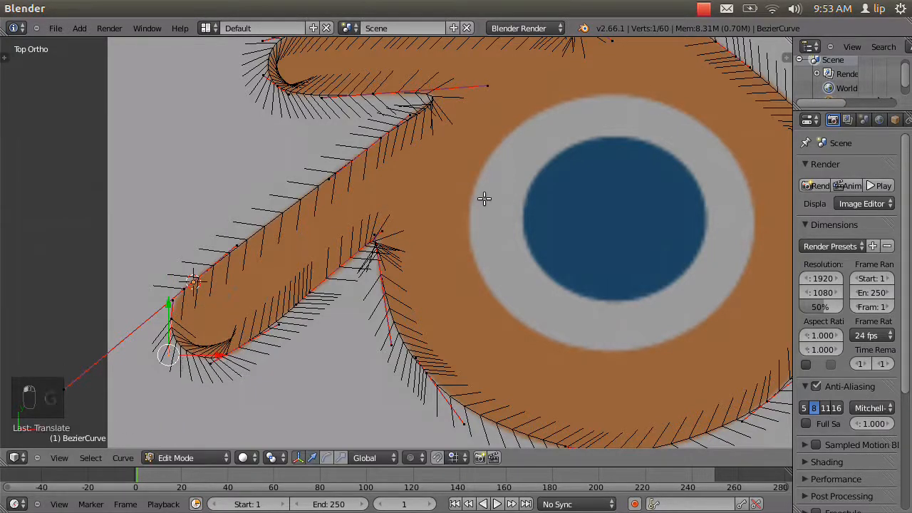
Widen the properties area and change the logo curve's shape to 2D in its curve data settings.
scroll(484, 199, "down", 1)
scroll(485, 200, "down", 3)
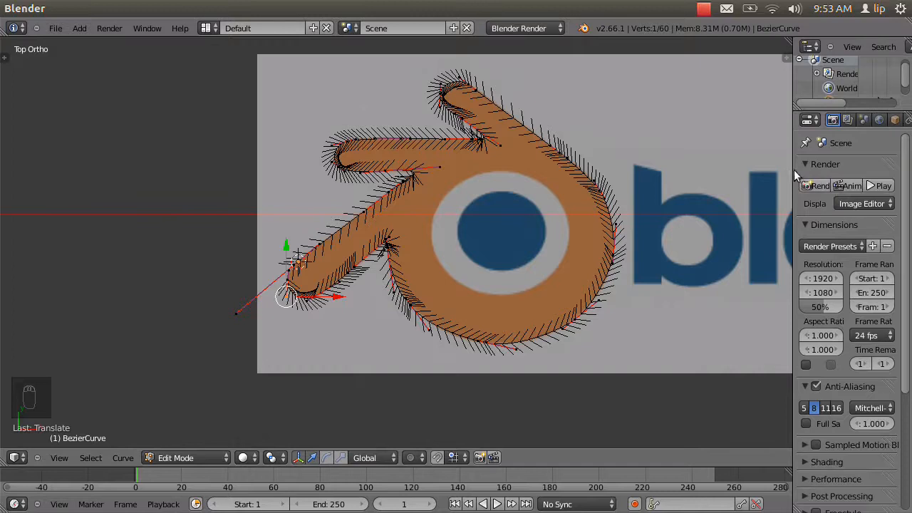
left_click_drag(794, 169, 655, 175)
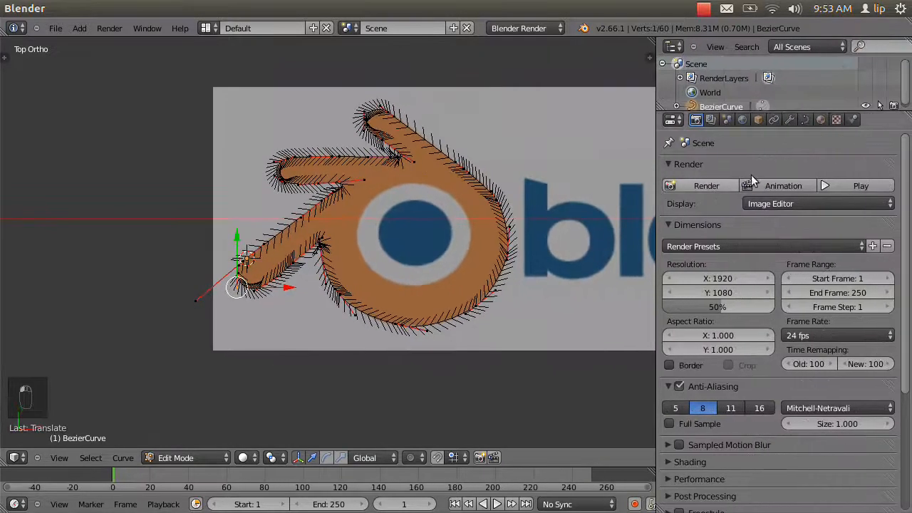
left_click(806, 120)
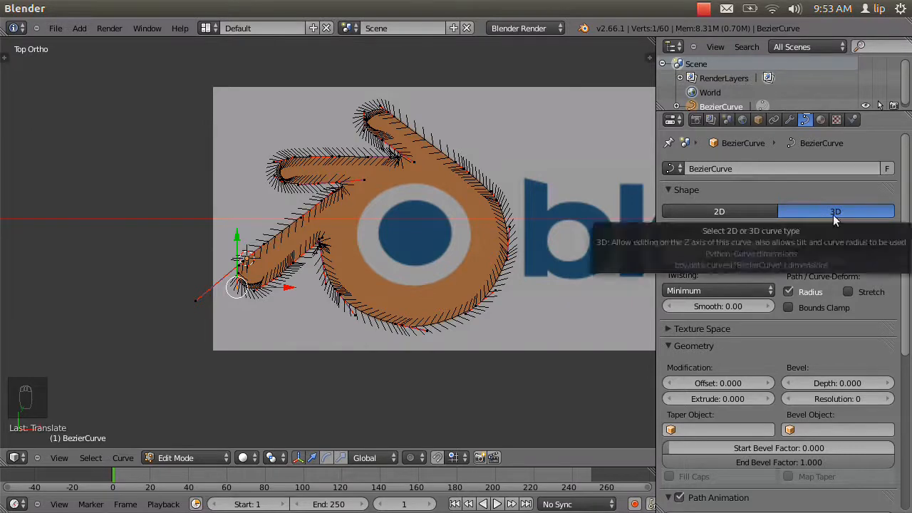
left_click(742, 214)
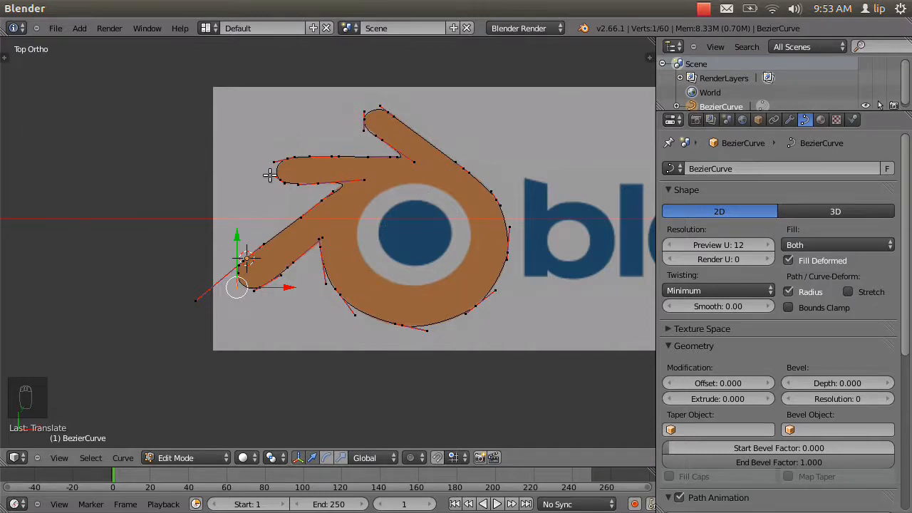
Close the logo outline by toggling the curve to cyclic.
scroll(431, 204, "up", 2)
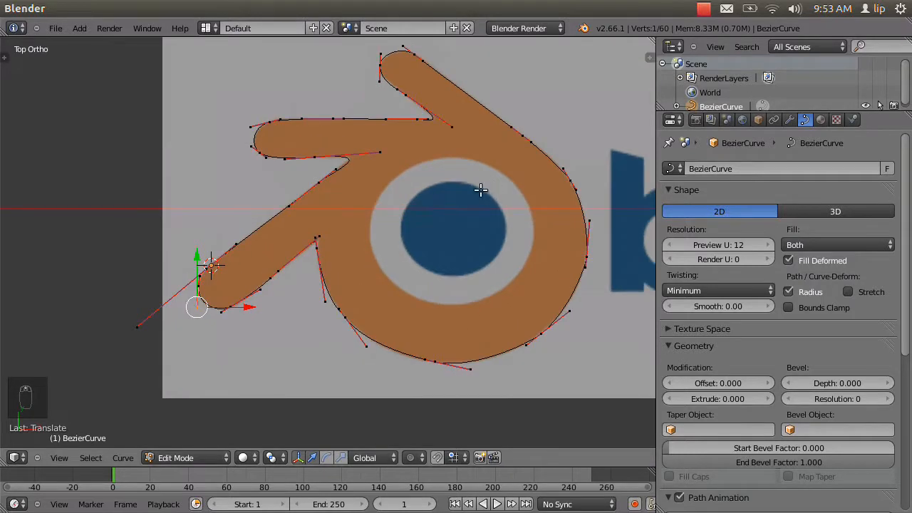
middle_click_drag(481, 189, 356, 239, "shift")
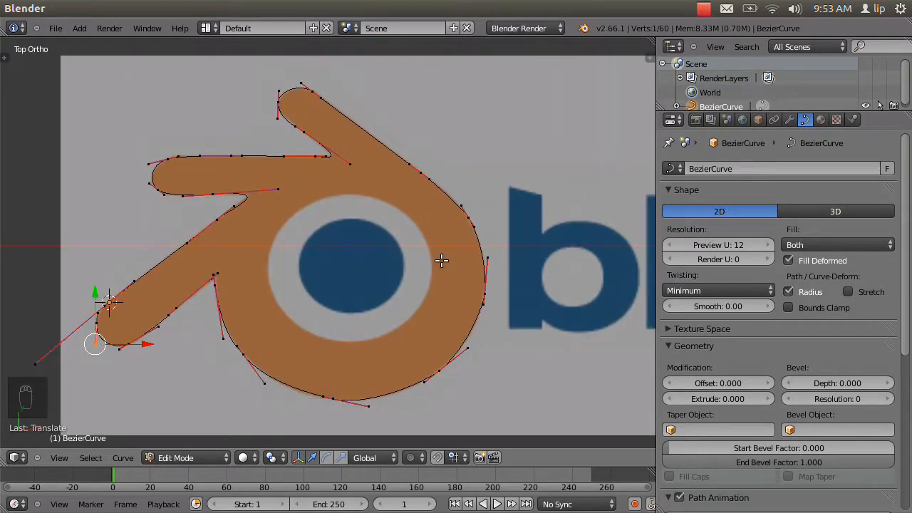
key("alt+c")
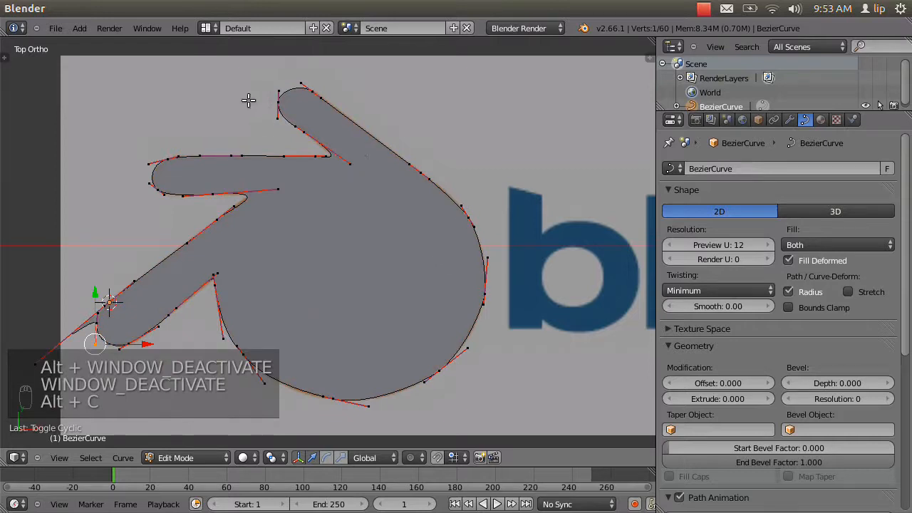
Shorten the start point's long outer handle by about 0.59 to remove the spike at the lower-left prong's tip.
scroll(200, 237, "up", 3)
middle_click_drag(207, 236, 422, 141, "shift")
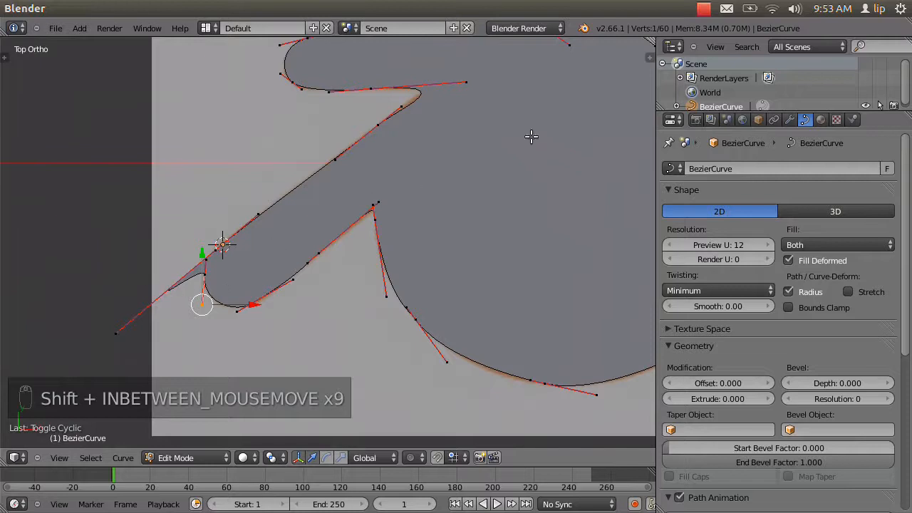
scroll(527, 146, "down", 5)
scroll(243, 246, "up", 6)
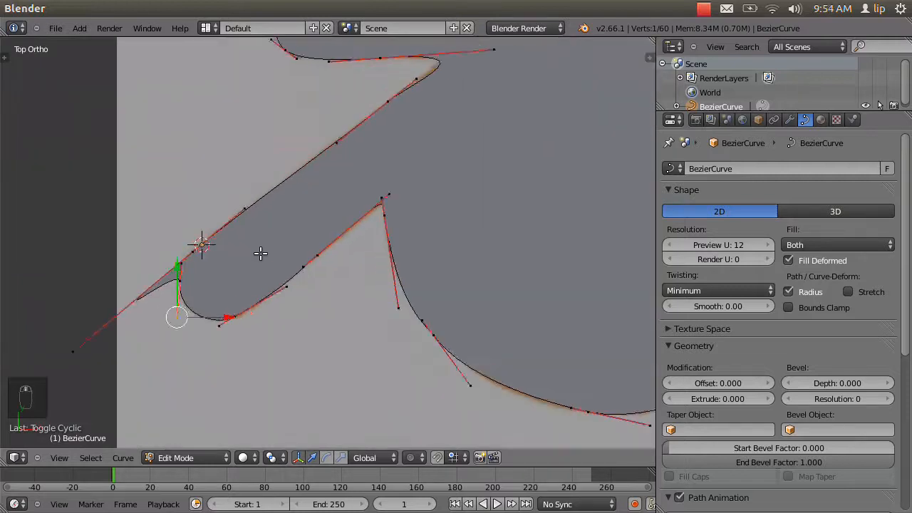
scroll(260, 253, "up", 2)
scroll(35, 337, "down", 2)
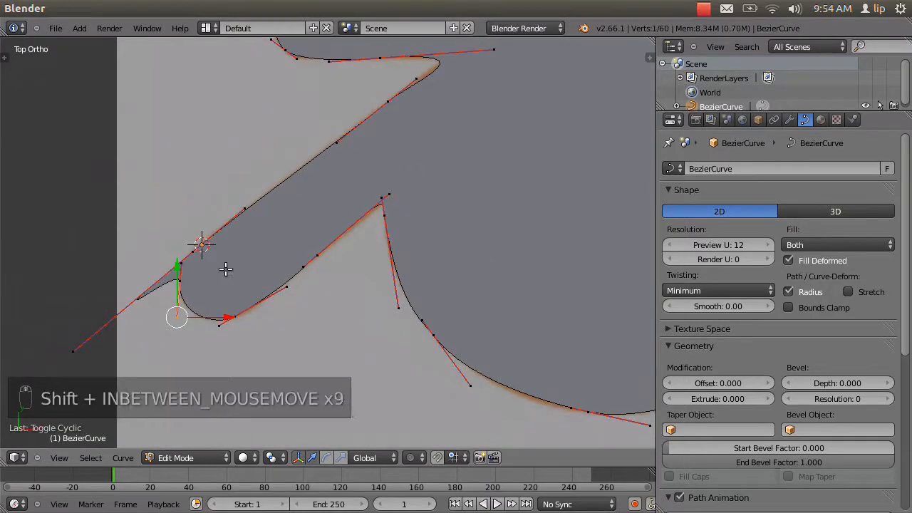
middle_click_drag(226, 269, 238, 256, "shift")
right_click(86, 339)
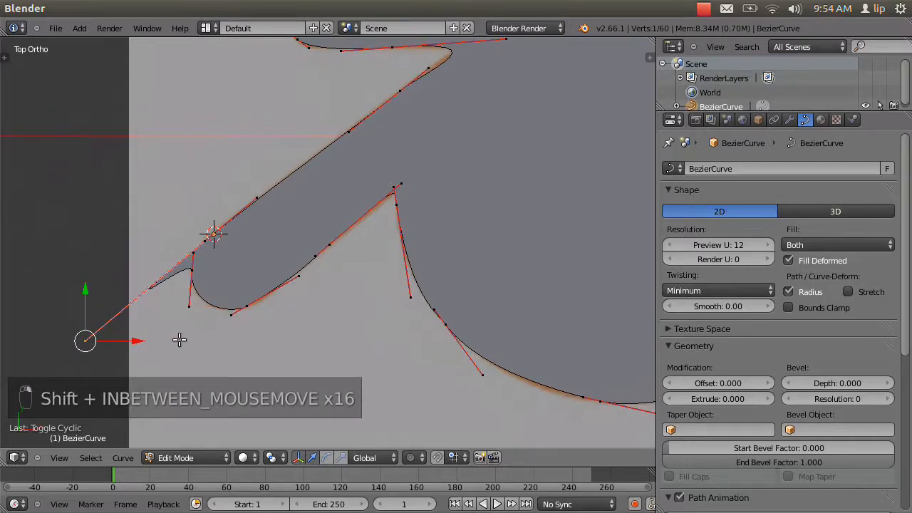
key("g")
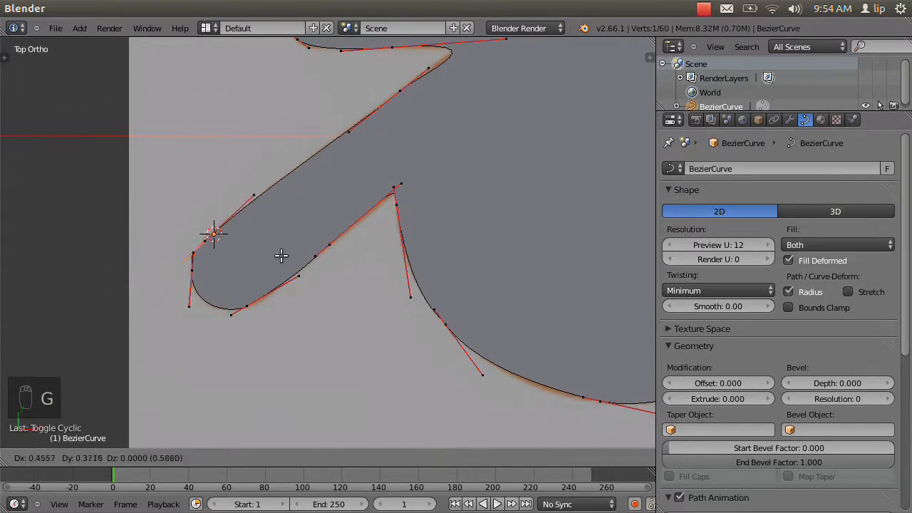
left_click(282, 252)
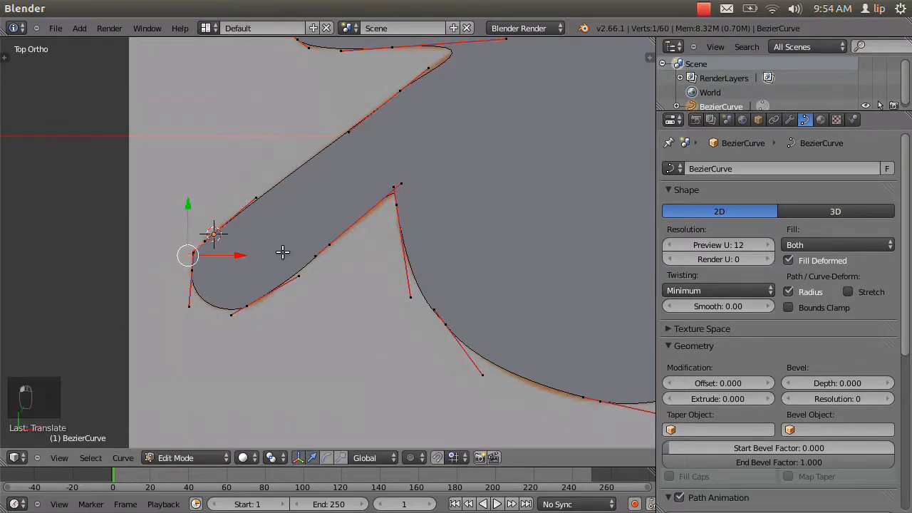
In wireframe display, shift the start point's outer handle about 0.04 and rotate the point about 14° to follow the prong's upper edge.
key("z")
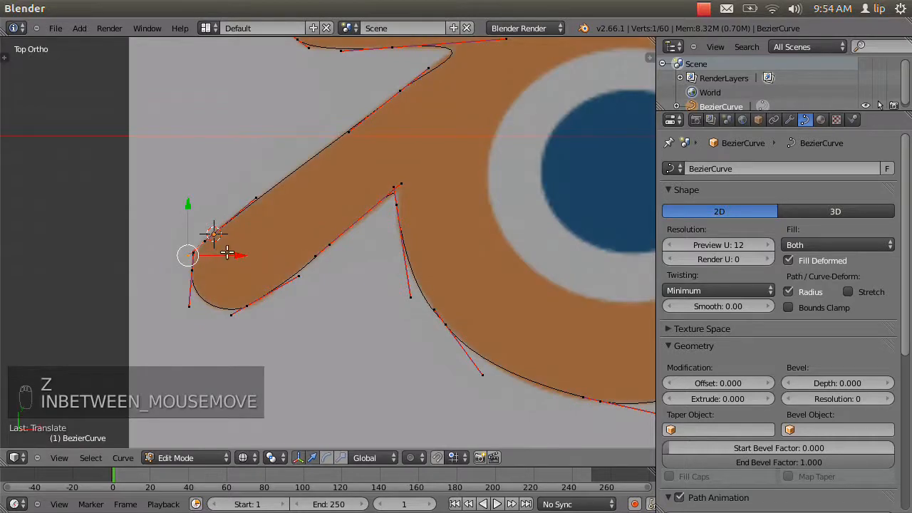
key("g")
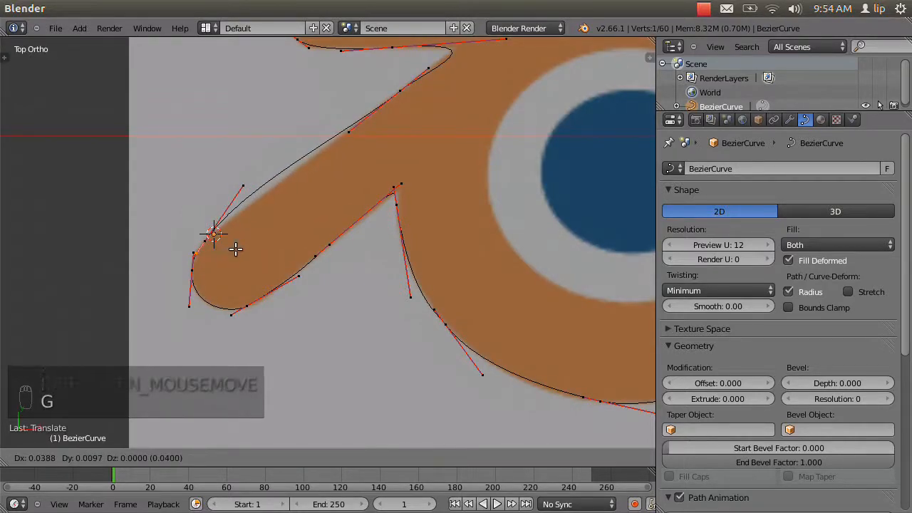
left_click(236, 249)
key("r")
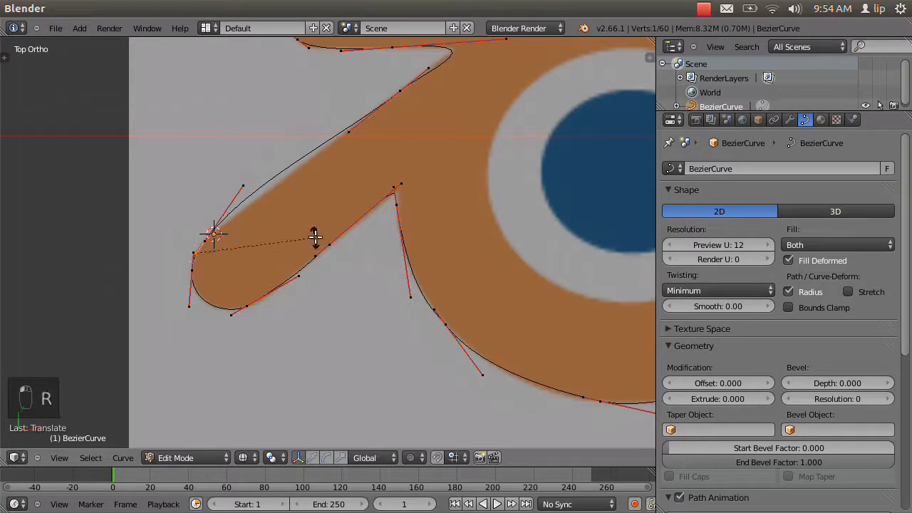
left_click(311, 242)
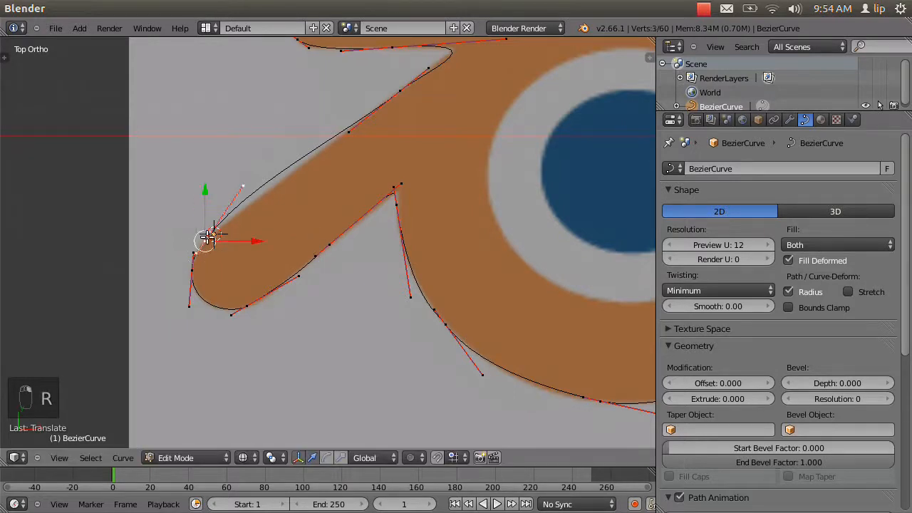
key("r")
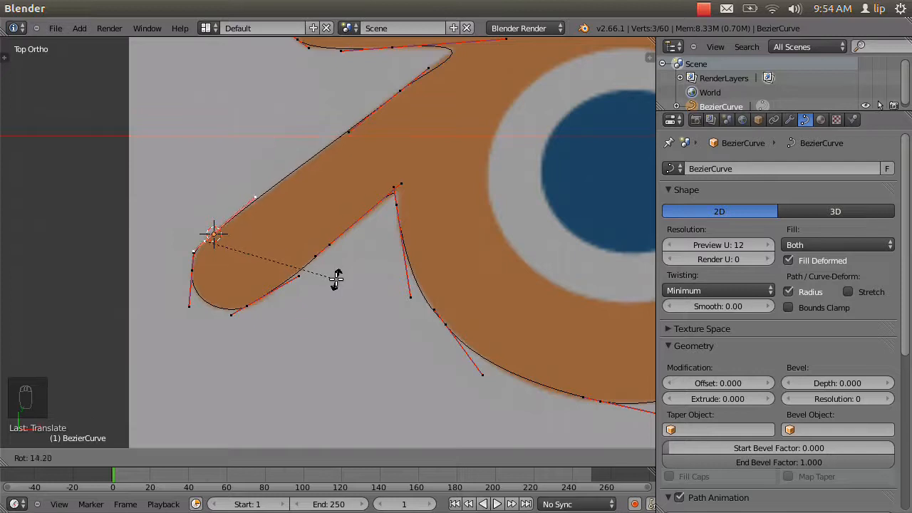
left_click(336, 278)
Move the bottom tip point's upper handle onto the prong's lower edge, shift the point slightly up that edge, and deselect everything.
right_click(299, 275)
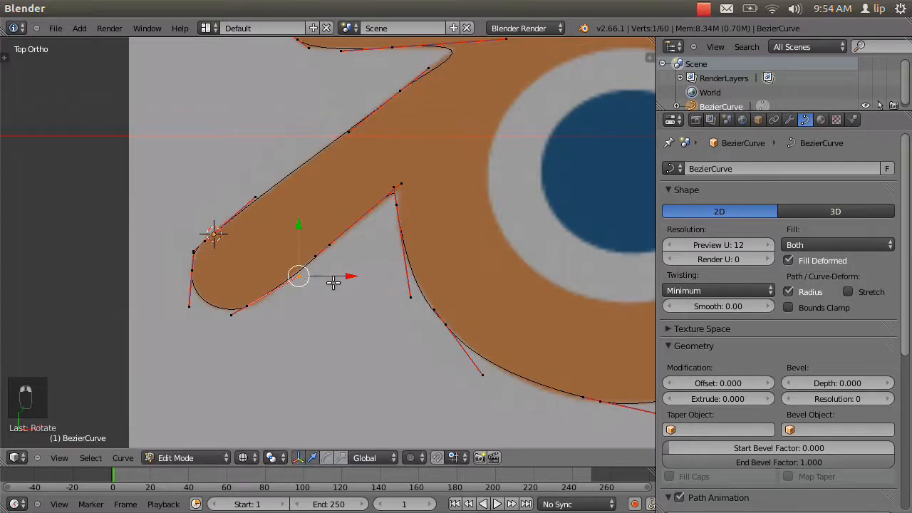
key("g")
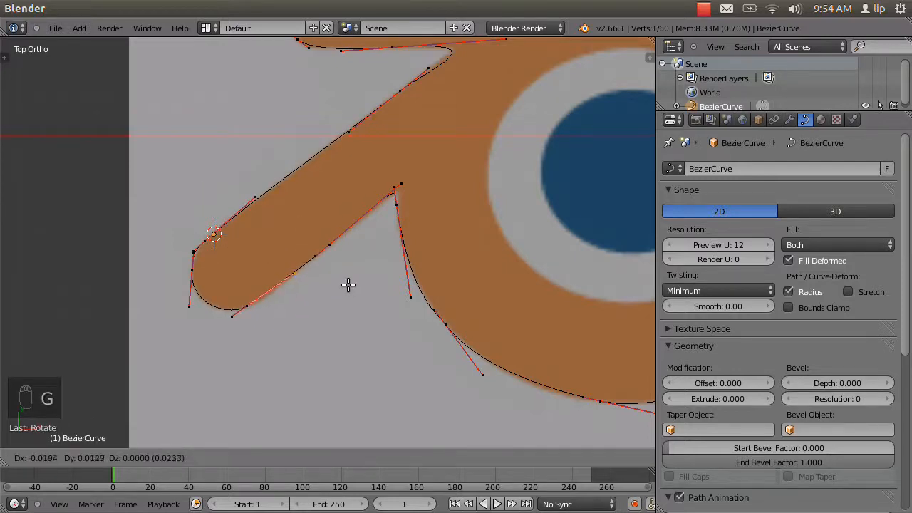
left_click(336, 291)
right_click(251, 307)
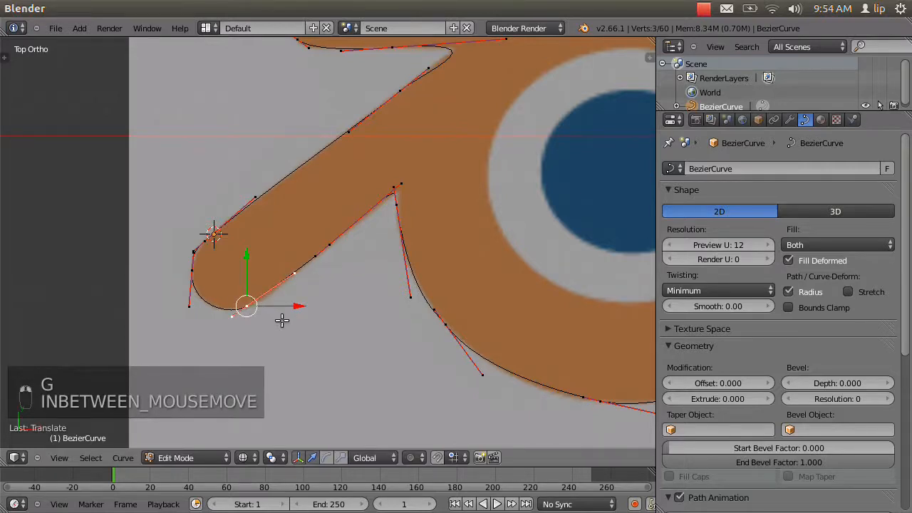
key("g")
left_click(291, 317)
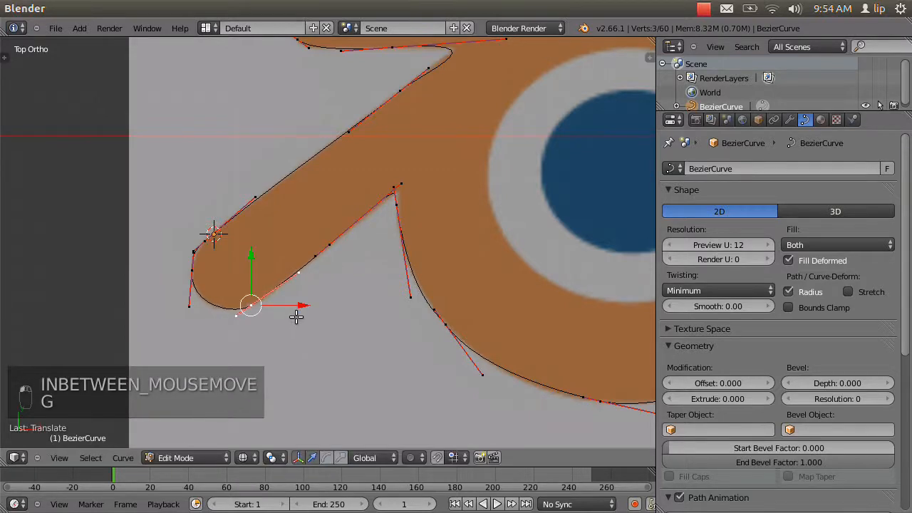
key("a")
Examine the filled outline against the reference logo in solid and wireframe display, returning to the top view.
scroll(297, 302, "down", 7)
scroll(392, 251, "up", 6)
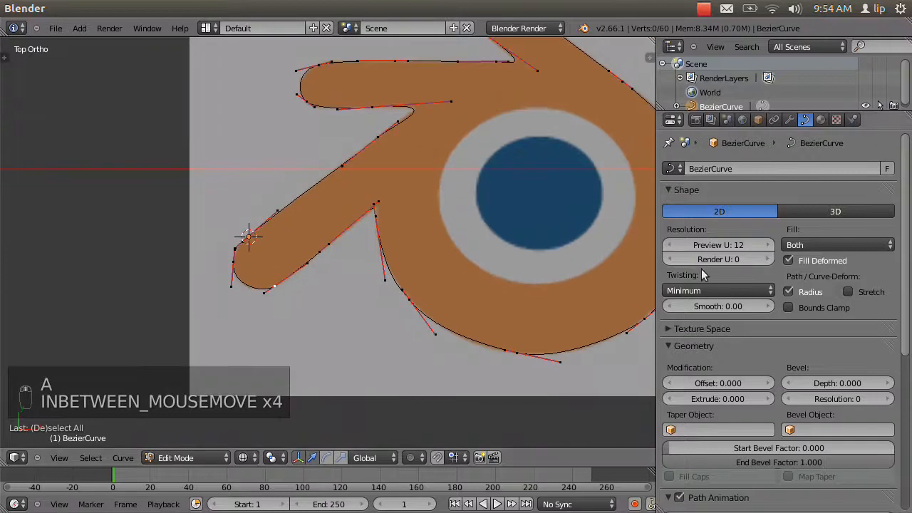
key("z")
scroll(516, 207, "down", 3)
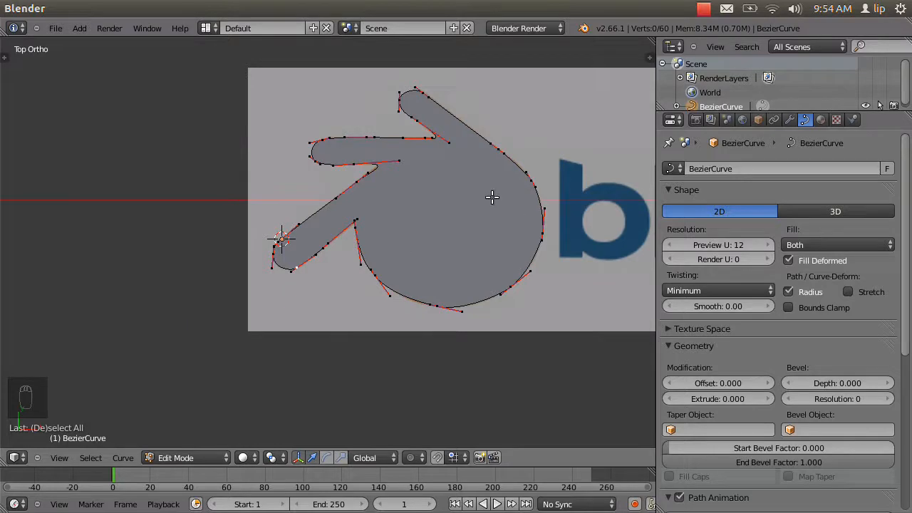
scroll(462, 183, "up", 3)
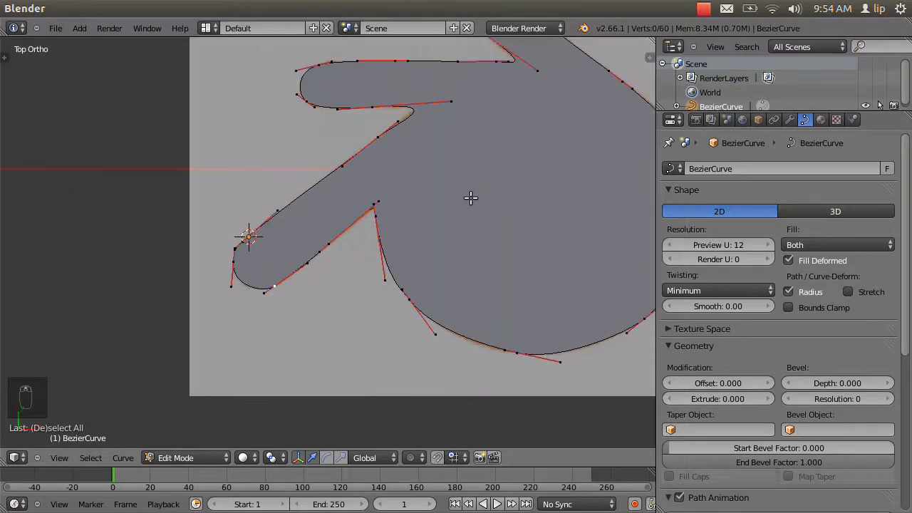
key("z")
middle_click_drag(498, 197, 200, 431)
left_click(64, 458)
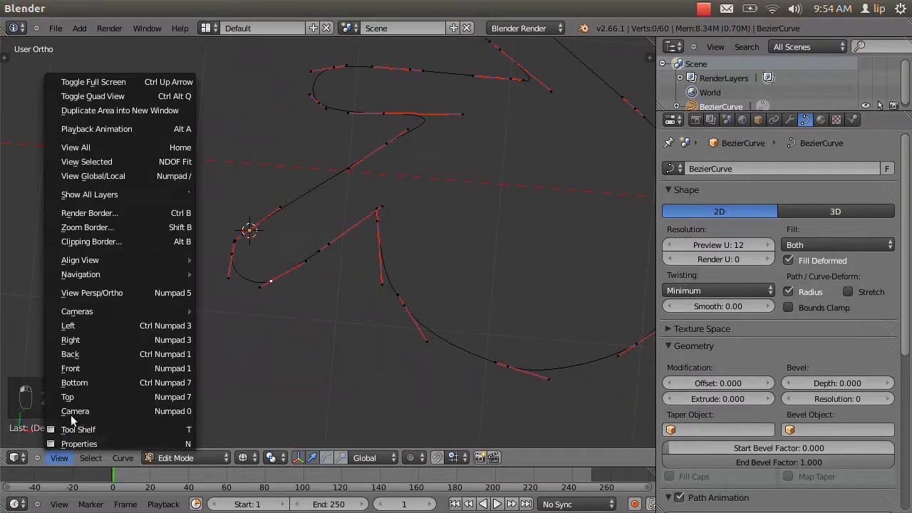
left_click(61, 393)
key("z")
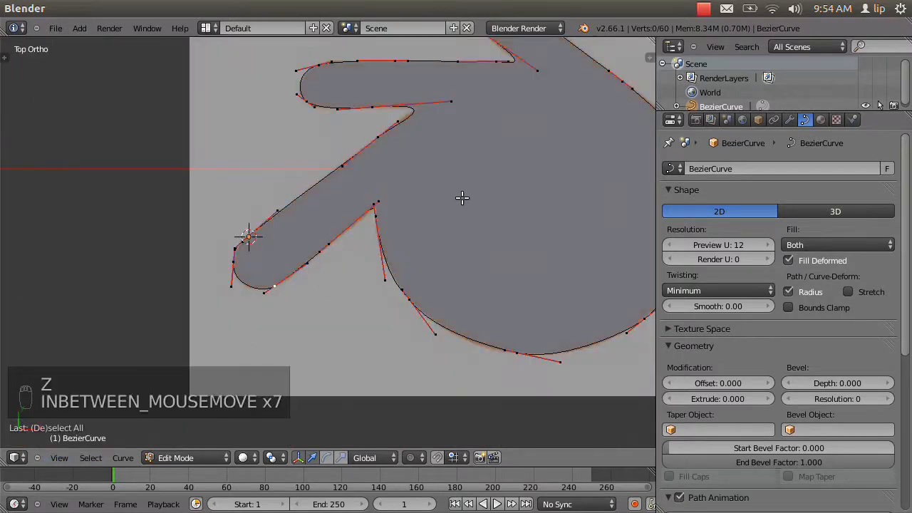
mouse_move(482, 197)
middle_mouse_down("shift")
mouse_move(264, 259)
mouse_move(269, 264)
middle_mouse_up("shift")
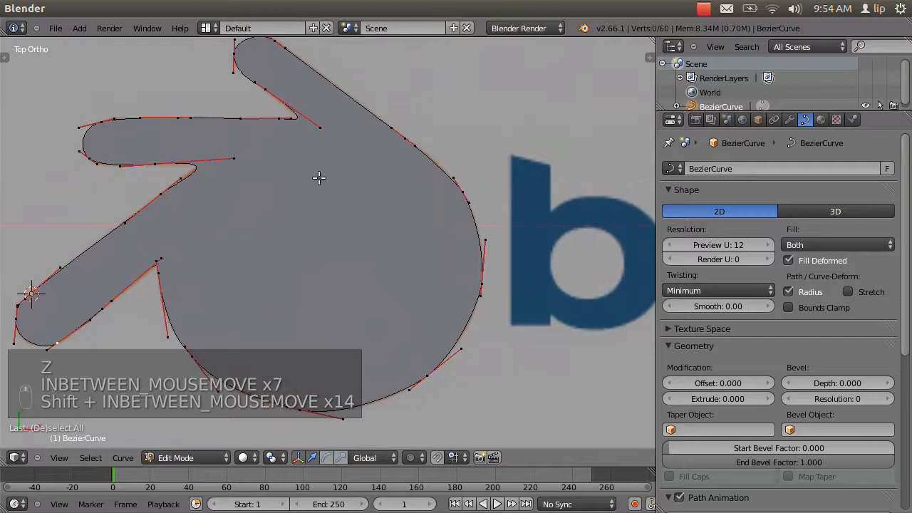
In wireframe display, add a Bezier circle to the logo curve with the outline points deselected.
key("z")
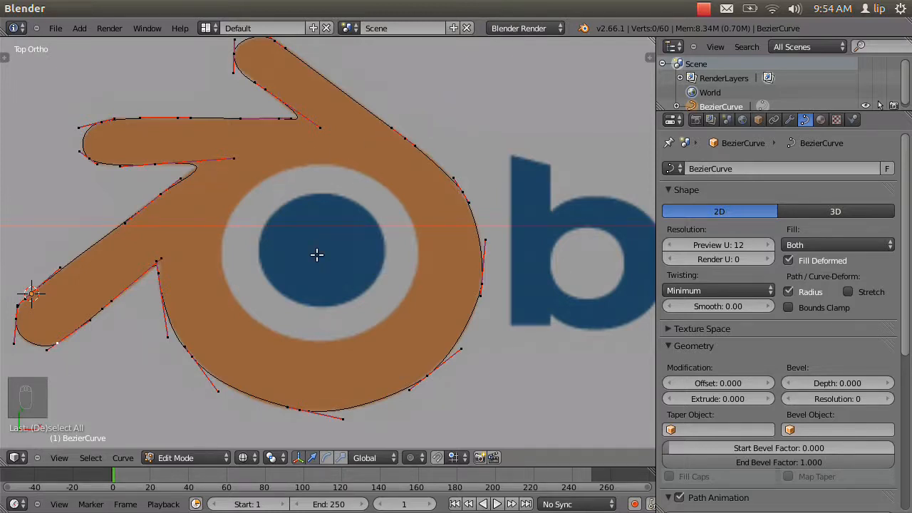
key("a")
key("a")
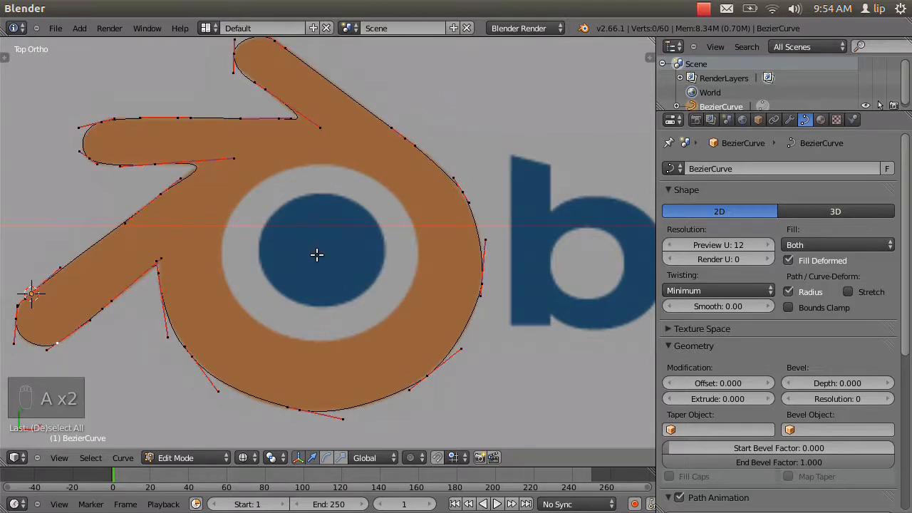
key("shift+a")
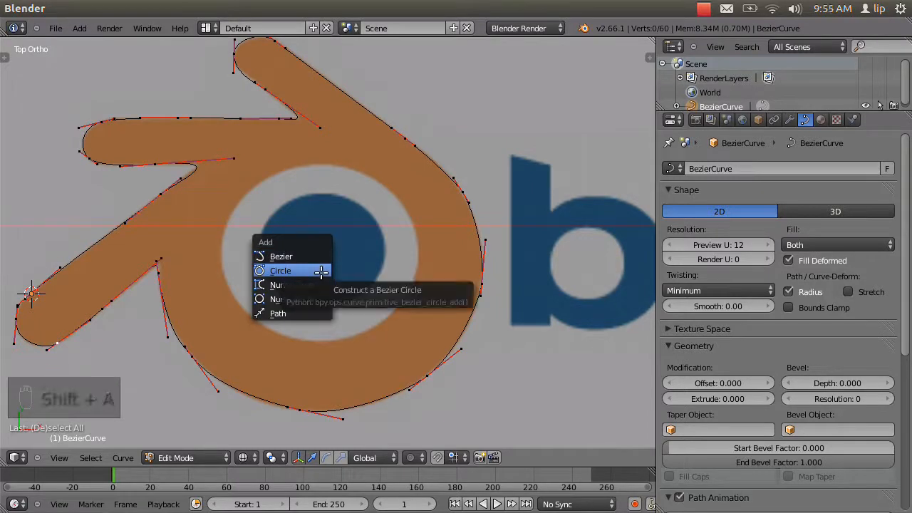
left_click(321, 271)
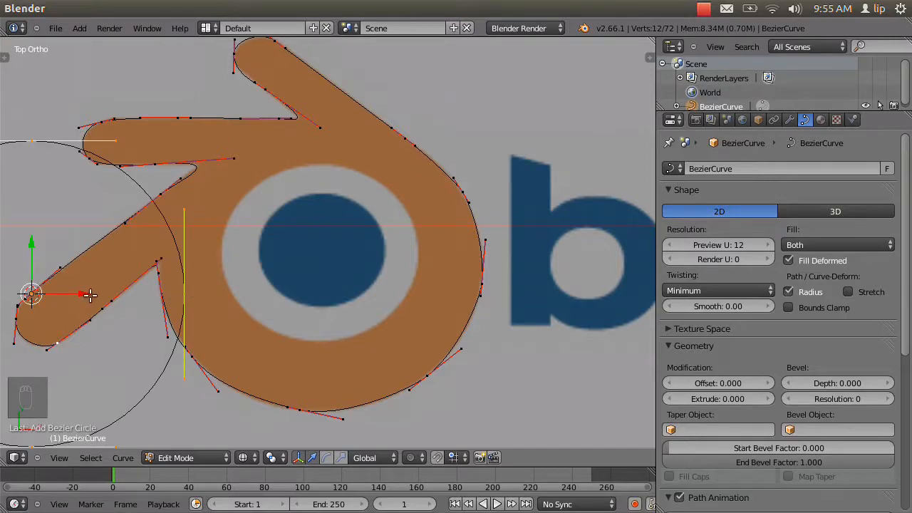
Move the new circle over the logo's eye and scale it to about half its size, checking the hole in solid display.
left_click_drag(78, 294, 358, 277)
key("s")
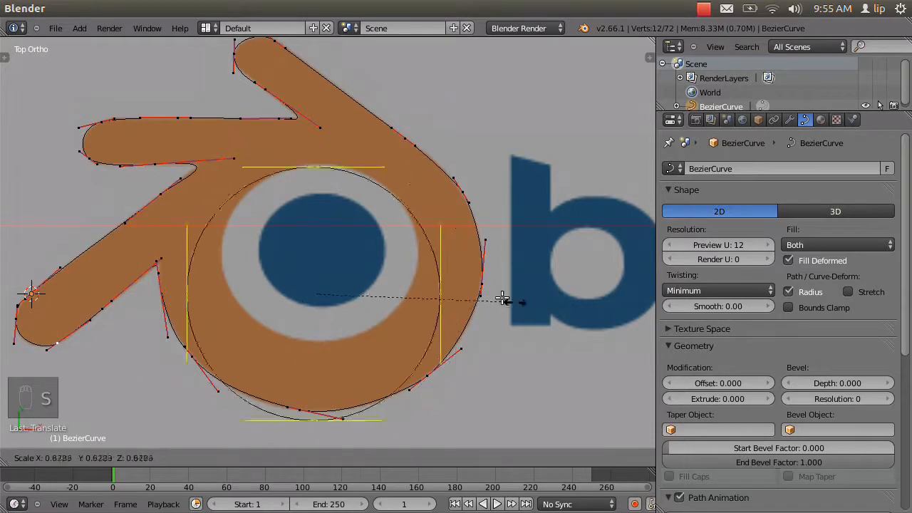
left_click(421, 285)
left_click_drag(314, 249, 326, 211)
key("z")
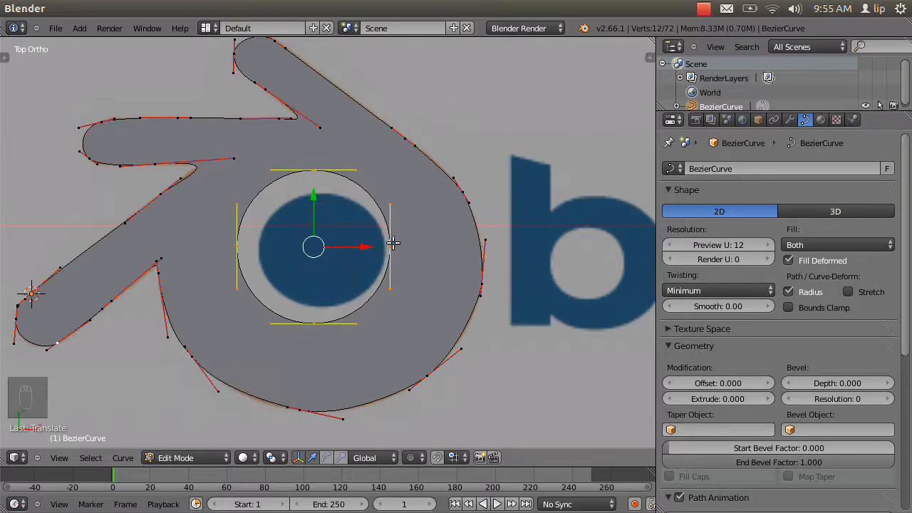
key("alt+z")
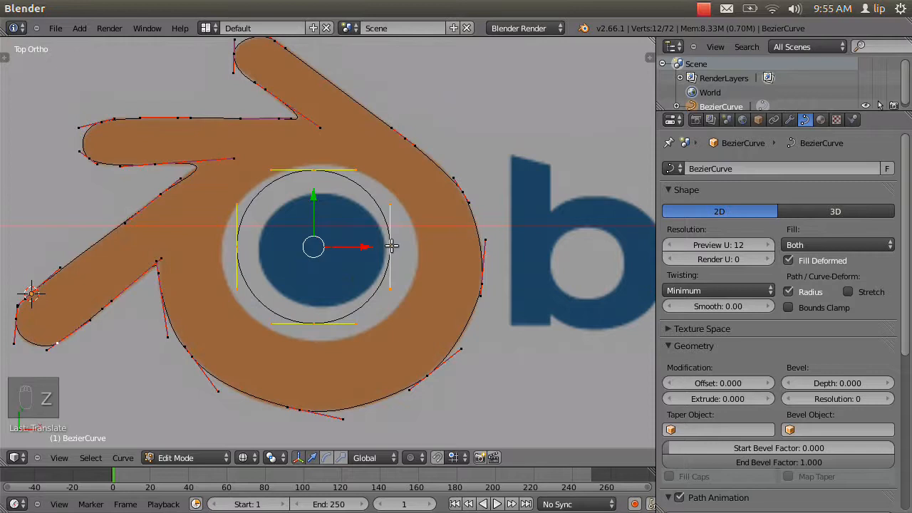
Move the circle's right, top, left and bottom points outward along their axes onto the edge of the light ring around the eye.
right_click(391, 247)
left_click_drag(442, 246, 470, 247)
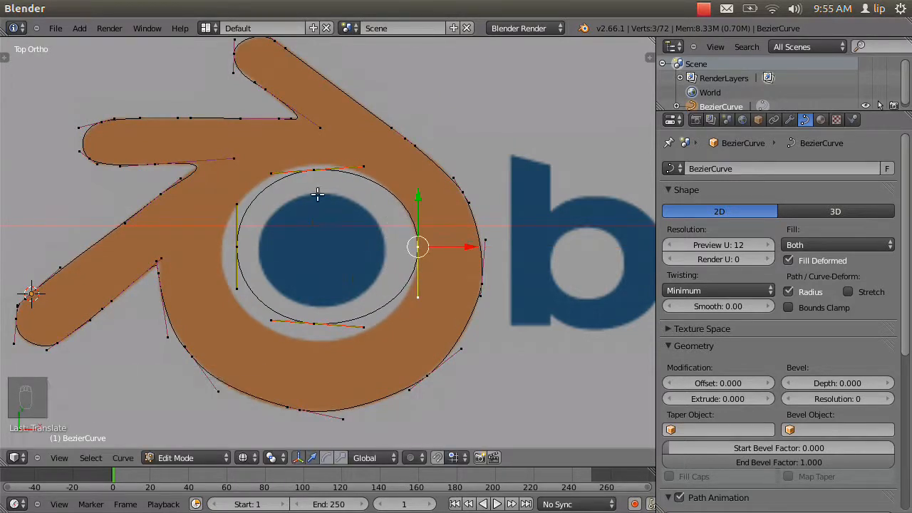
right_click(314, 170)
left_click_drag(316, 117, 317, 117)
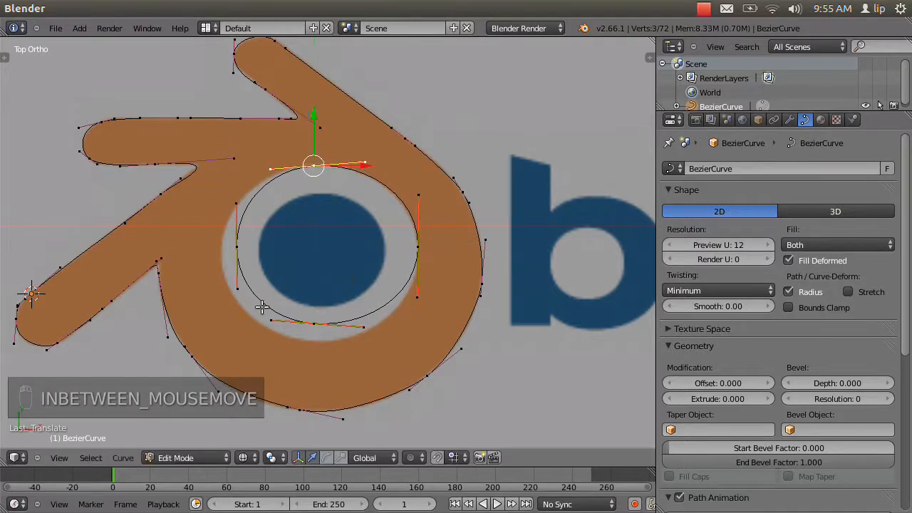
right_click(237, 247)
left_click_drag(284, 246, 271, 247)
right_click(311, 326)
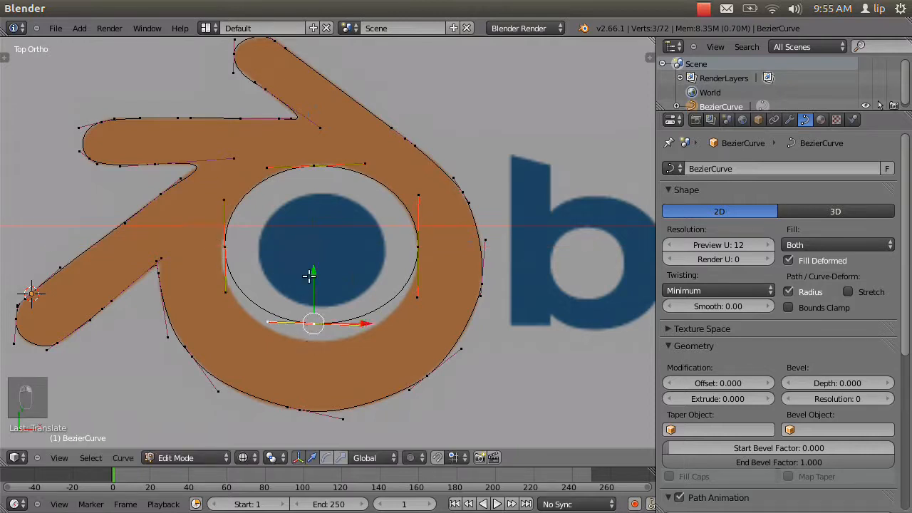
left_click_drag(308, 277, 317, 292)
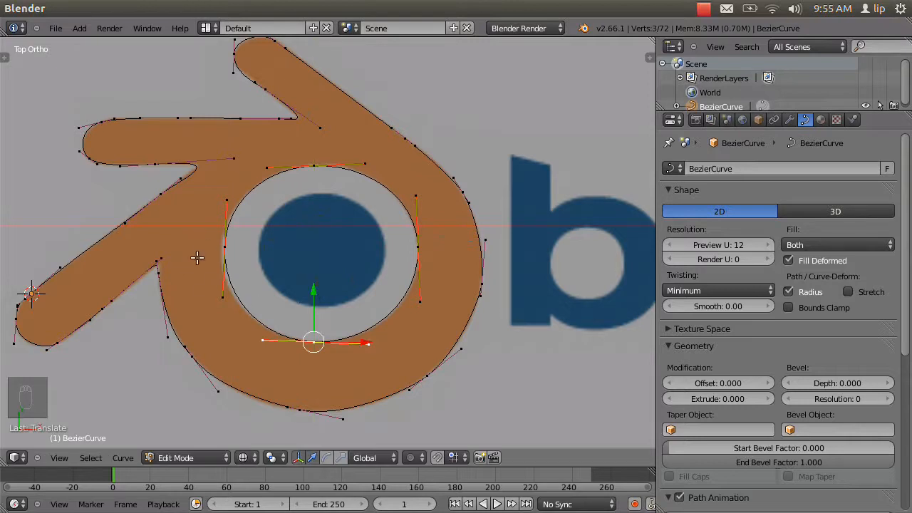
Fine-tune the circle's left and right points against the ring's edge and display the filled logo in solid shading.
right_click(224, 246)
left_click_drag(269, 247, 267, 248)
right_click(418, 247)
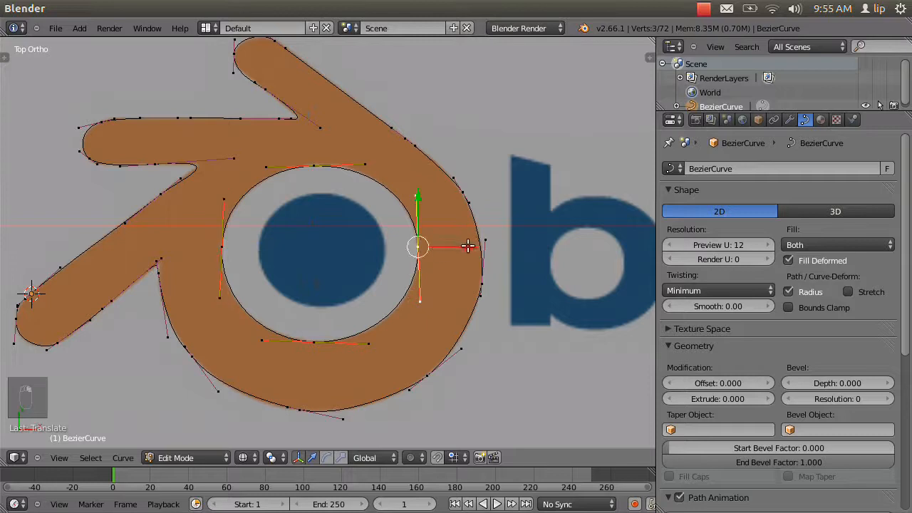
left_click_drag(468, 245, 469, 246)
key("z")
scroll(352, 276, "down", 1)
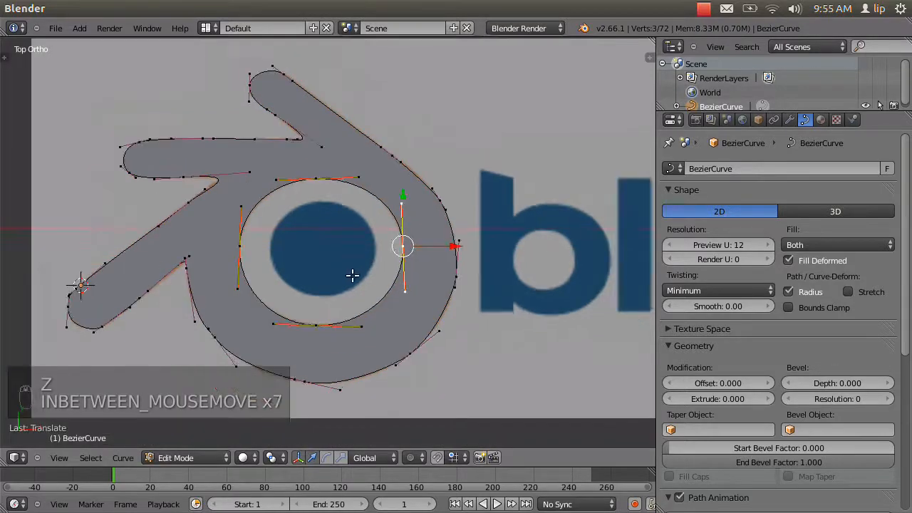
scroll(353, 279, "down", 1)
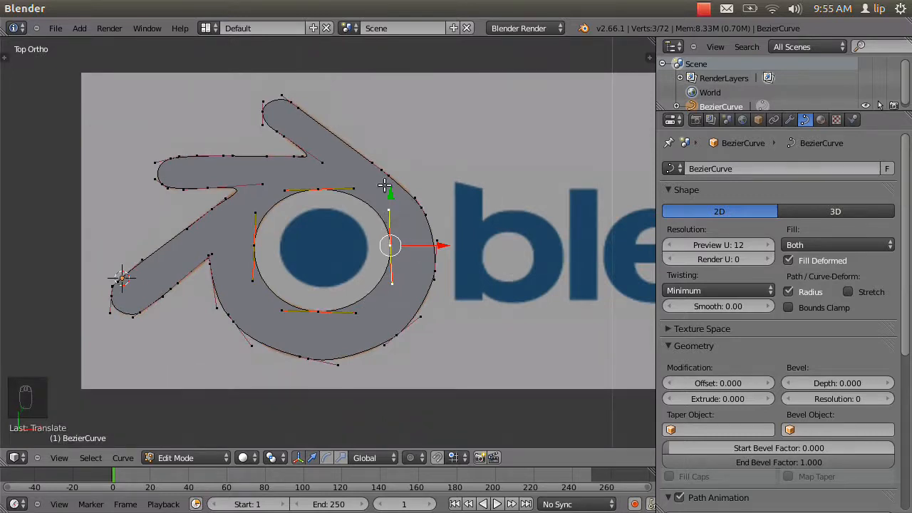
Increase the logo curve's extrusion in small increments to 0.027.
middle_click_drag(403, 361, 427, 278)
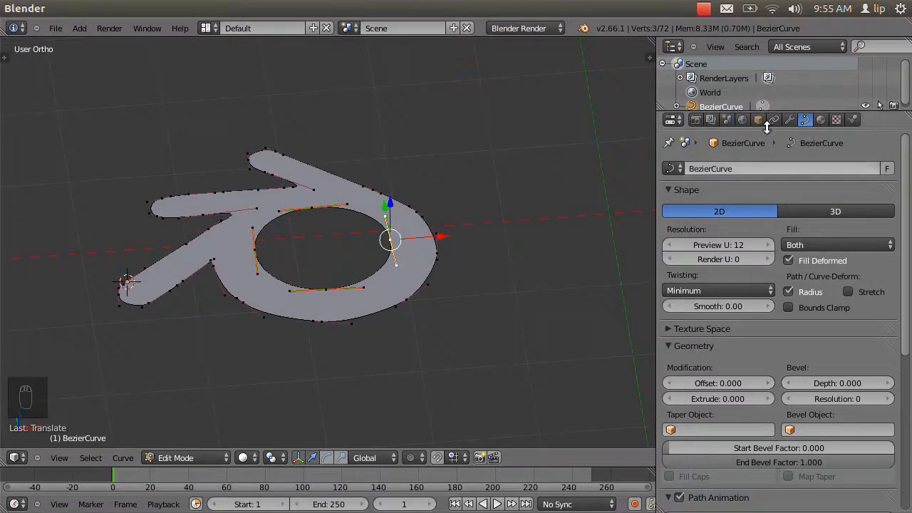
scroll(780, 198, "down", 5)
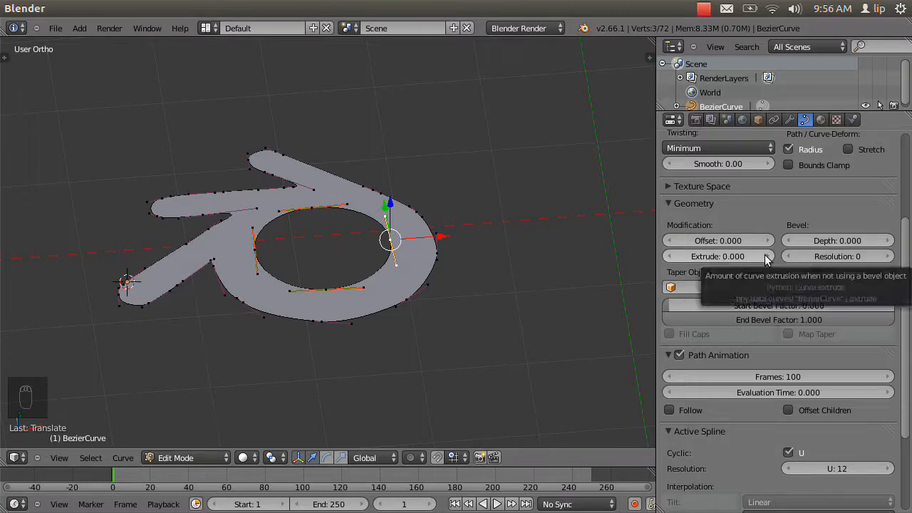
left_click_drag(766, 254, 767, 254)
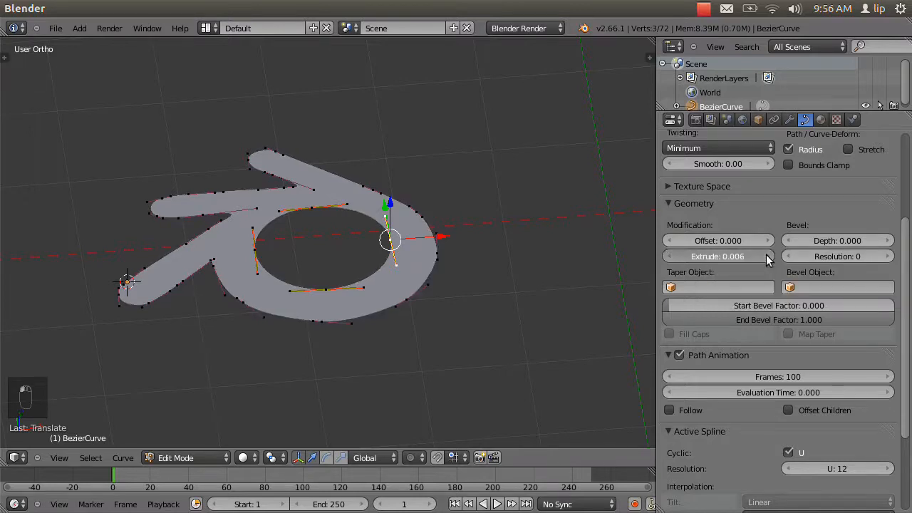
left_click(766, 255)
left_click(766, 254)
left_click(766, 254)
left_click(766, 254)
left_click(766, 255)
left_click(766, 255)
left_click(767, 254)
left_click(767, 255)
left_click(767, 255)
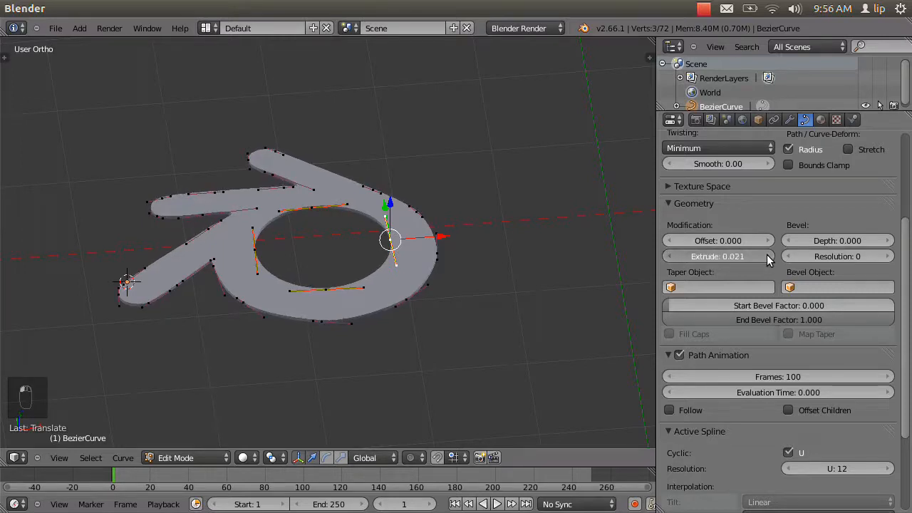
left_click(767, 255)
left_click(767, 254)
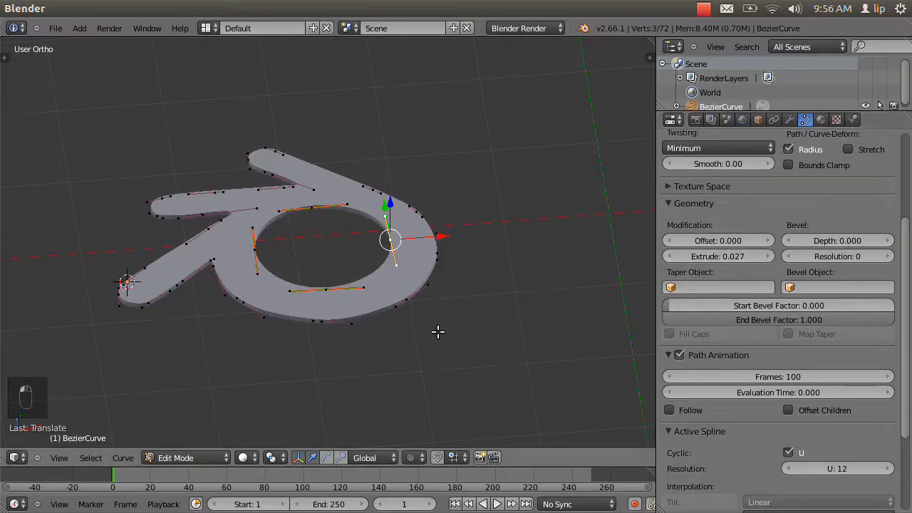
Set the logo curve's extrusion to 0.5.
middle_click_drag(437, 331, 457, 303)
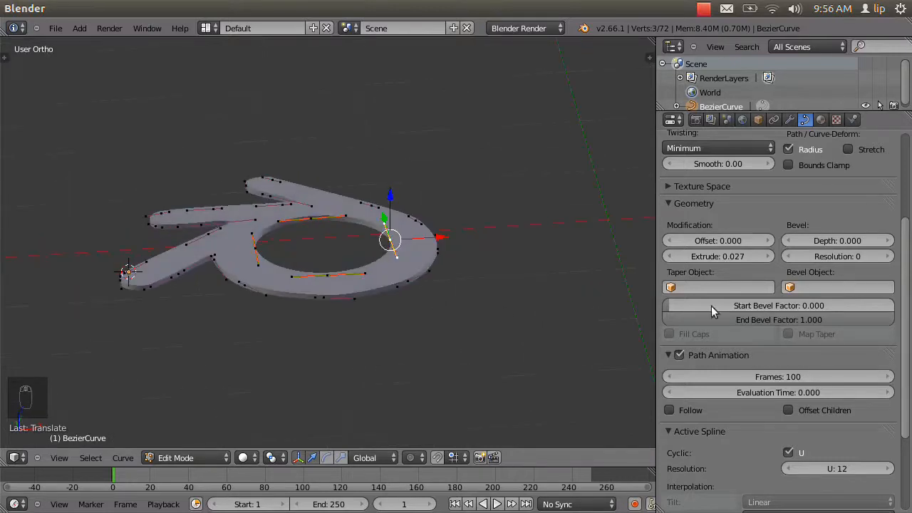
left_click(720, 256)
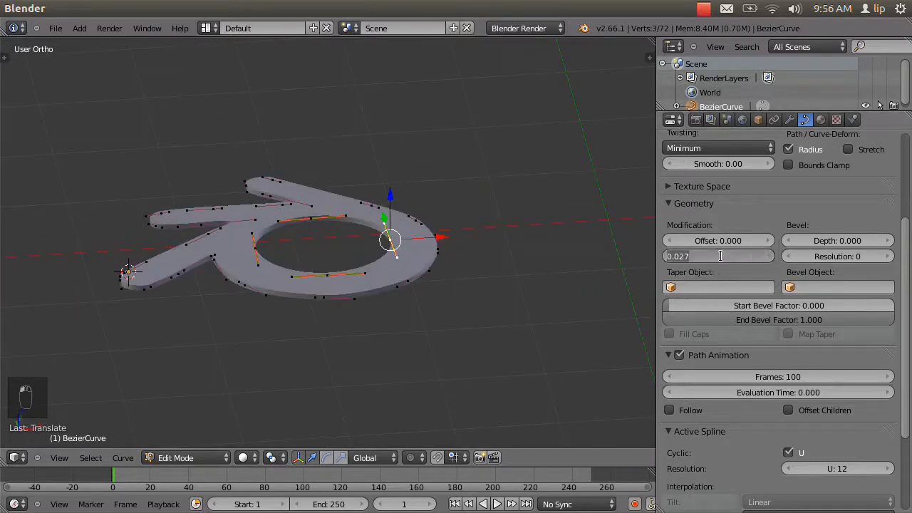
type(".5")
key("Return")
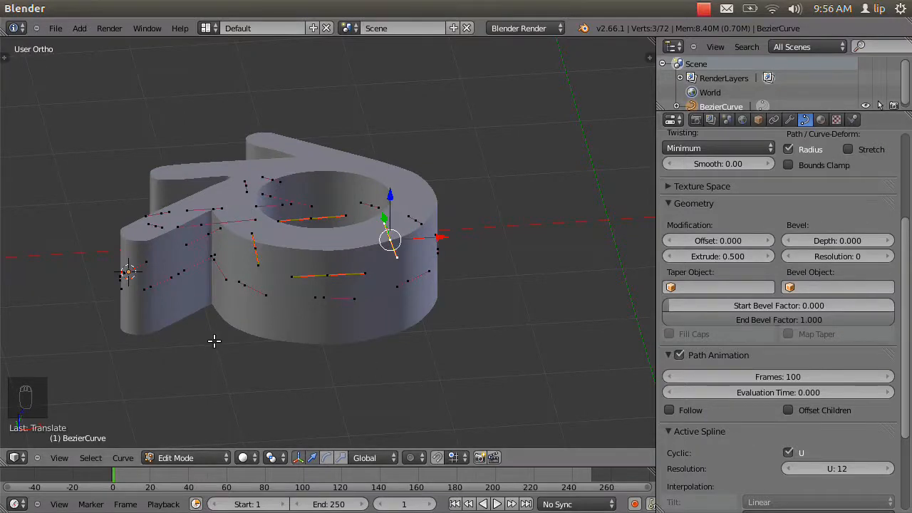
Set the logo curve's extrusion to 0.3.
middle_click_drag(214, 341, 264, 346)
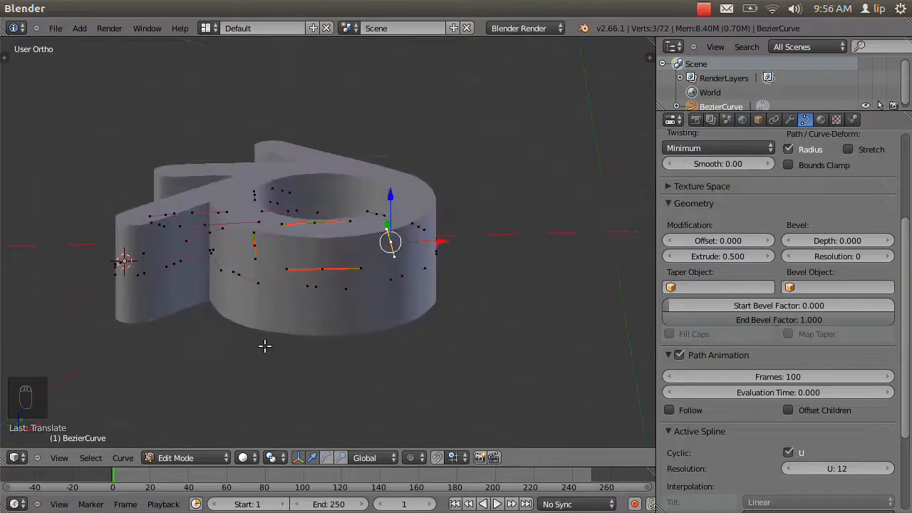
left_click(706, 257)
key("BackSpace")
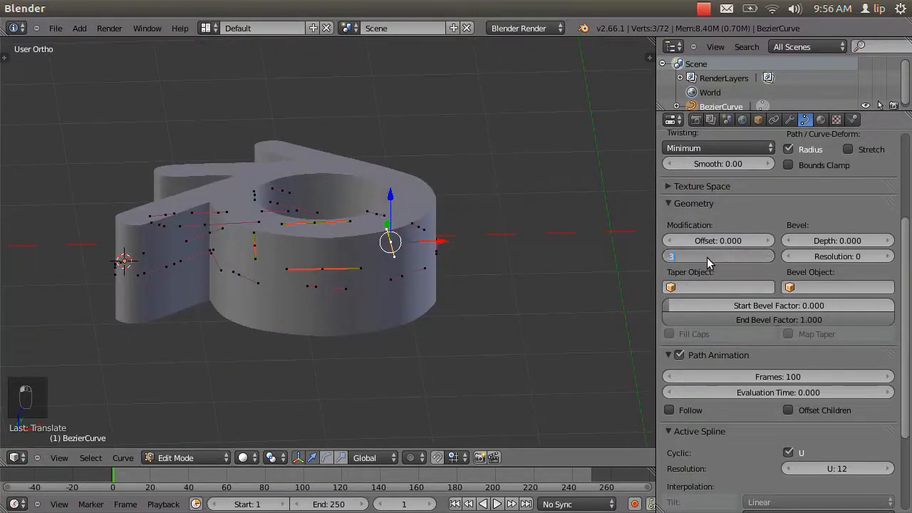
type(".3")
key("Return")
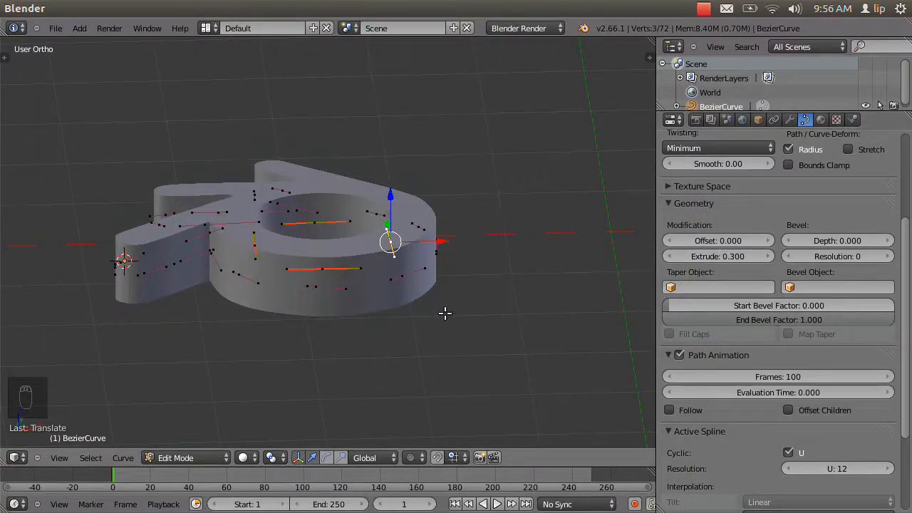
Try a bevel depth of 0.5 on the extruded logo and attempt to undo it.
middle_click_drag(423, 299, 394, 340)
scroll(466, 287, "up", 3)
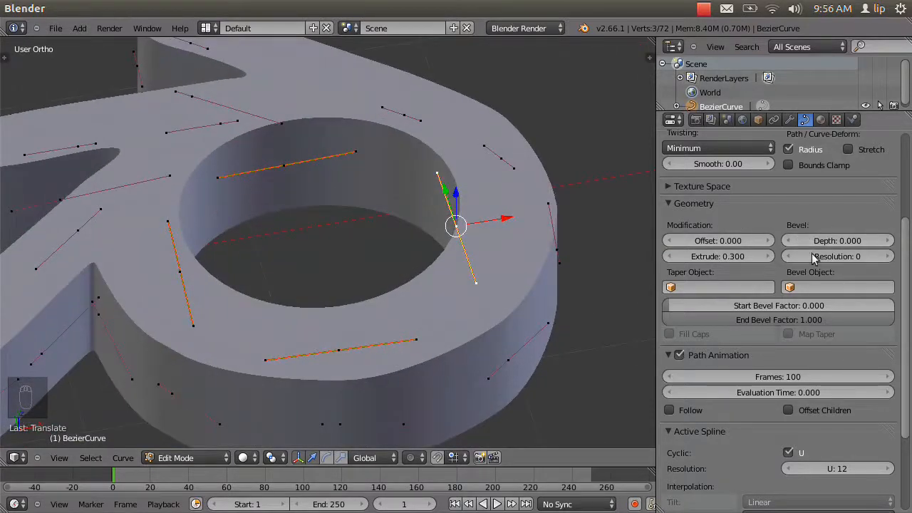
left_click(856, 241)
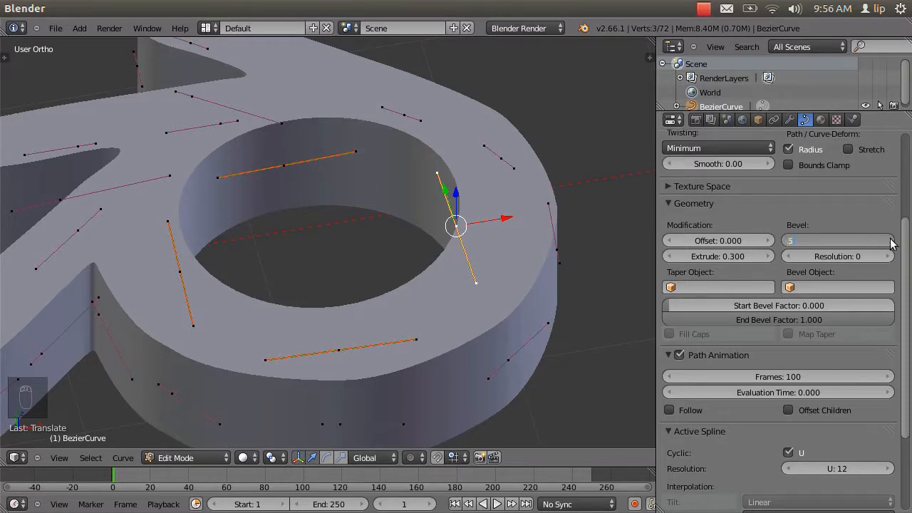
type(".5")
key("Return")
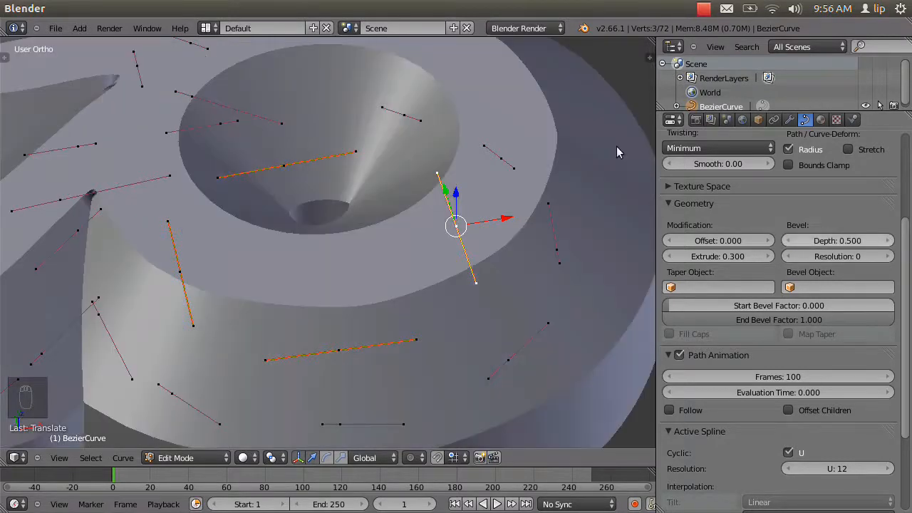
key("ctrl+z")
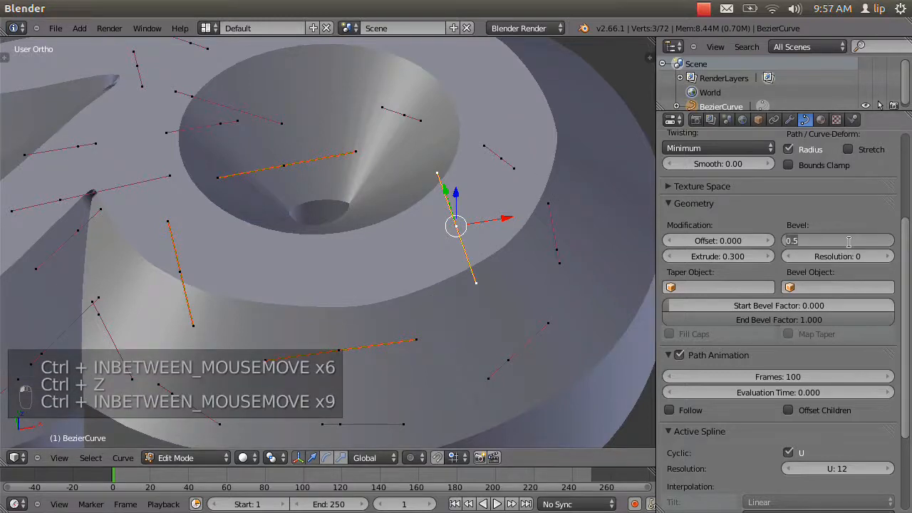
Try smaller bevel depths of 0.1 and 0.05 on the extruded logo.
key("BackSpace")
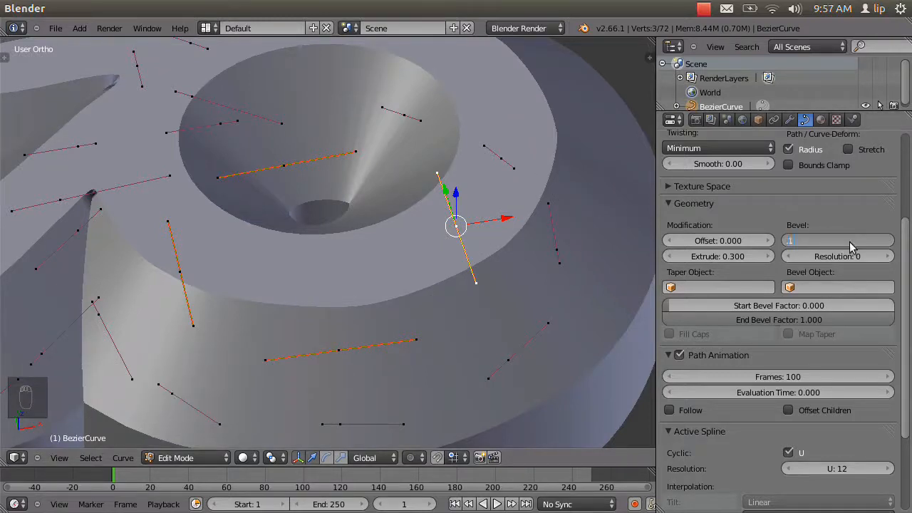
type(".1")
key("Return")
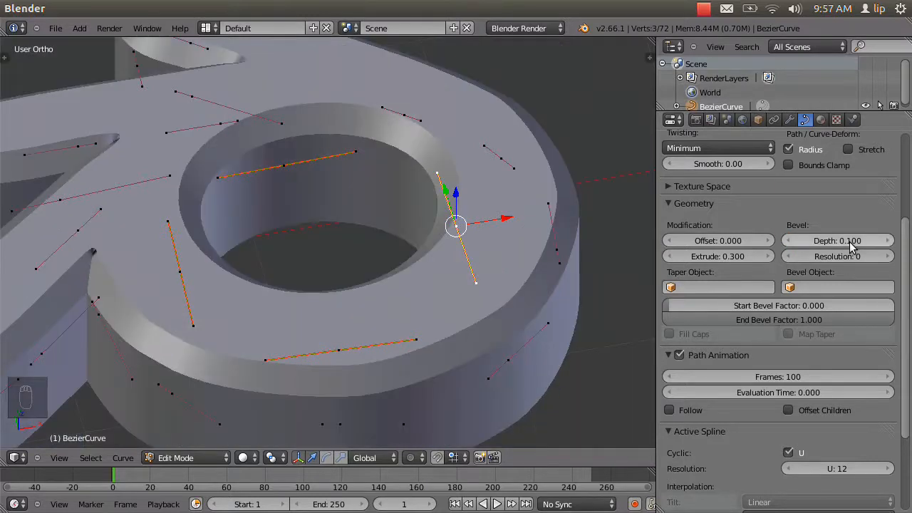
left_click(833, 242)
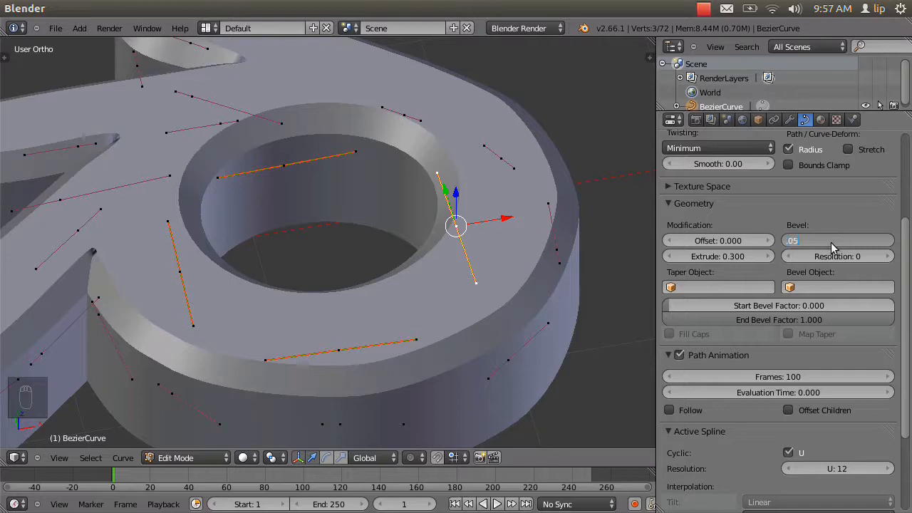
type(".05")
key("Return")
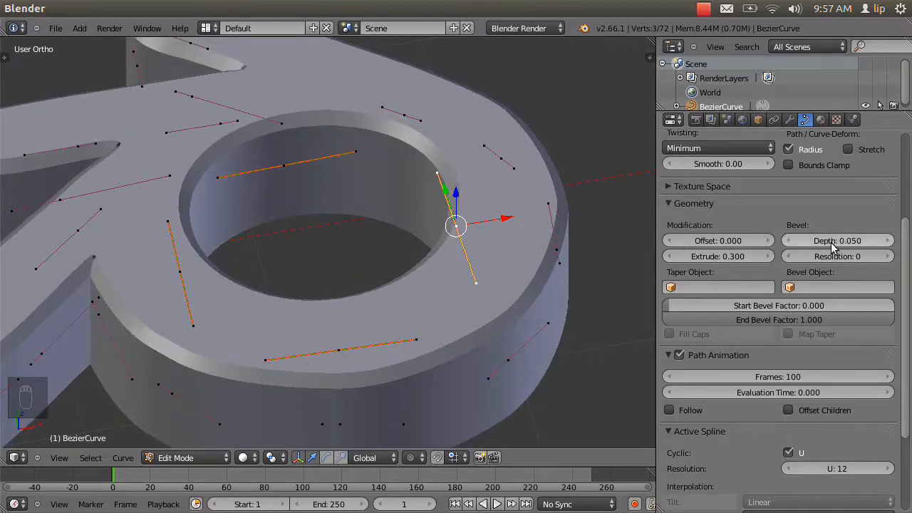
Set the extruded logo's bevel depth to 0.02.
left_click(855, 243)
key("BackSpace")
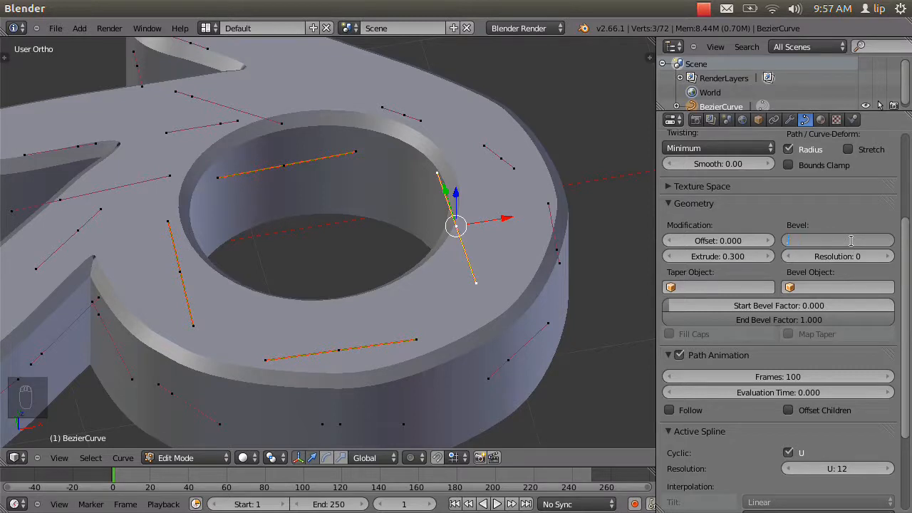
type(".02")
key("Return")
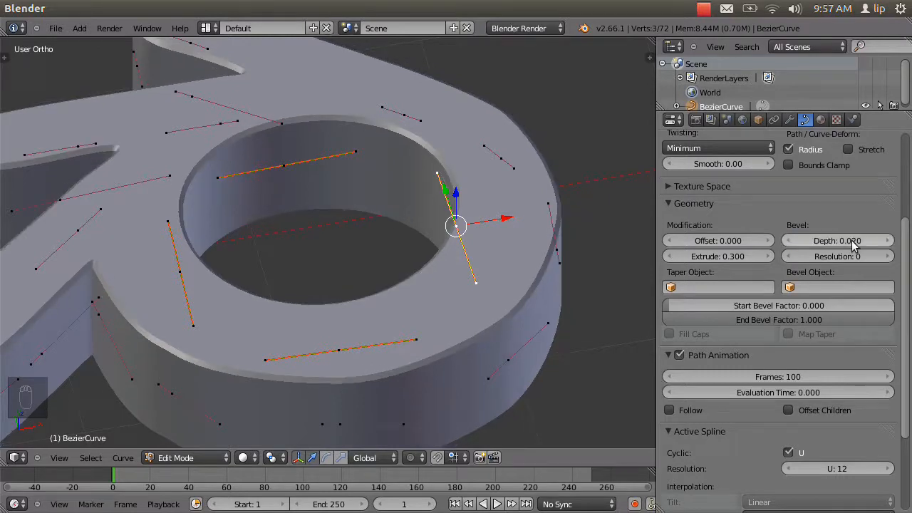
Set the extruded logo's bevel resolution to 5.
scroll(582, 219, "down", 3)
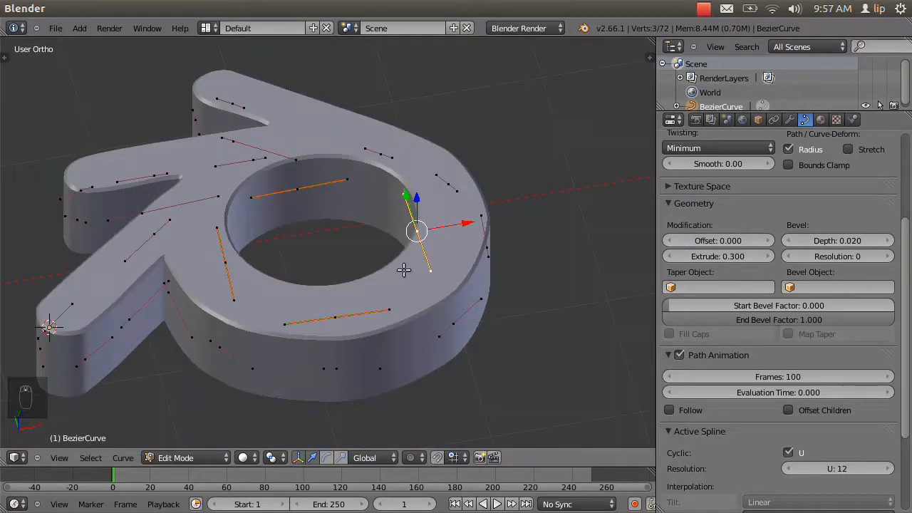
middle_click_drag(407, 264, 260, 253)
left_click(889, 256)
left_click(889, 257)
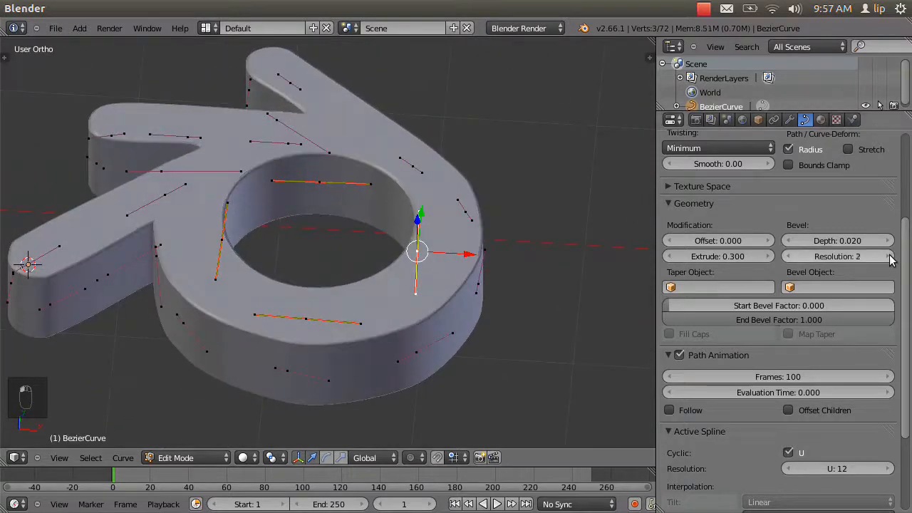
left_click(889, 256)
left_click(889, 256)
mouse_move(291, 321)
middle_mouse_down()
mouse_move(415, 266)
mouse_move(459, 285)
mouse_move(352, 295)
mouse_move(302, 326)
middle_mouse_up()
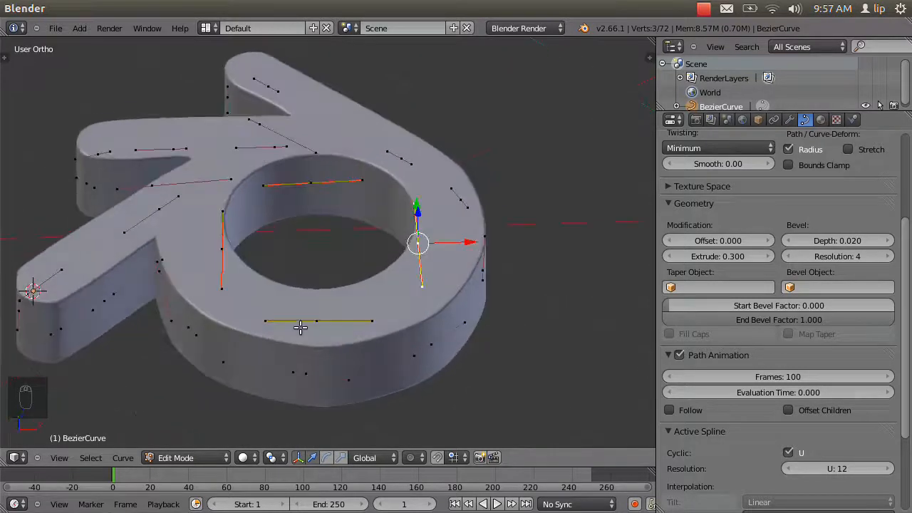
left_click(890, 256)
middle_click_drag(496, 324, 441, 362)
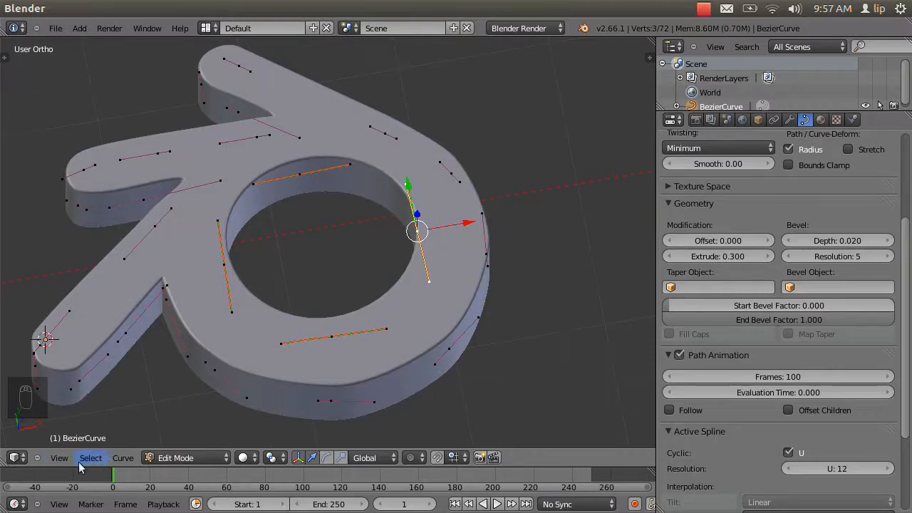
In top view and Object Mode, add a Bezier circle at the centre of the reference logo's blue pupil.
left_click(57, 458)
left_click(74, 397)
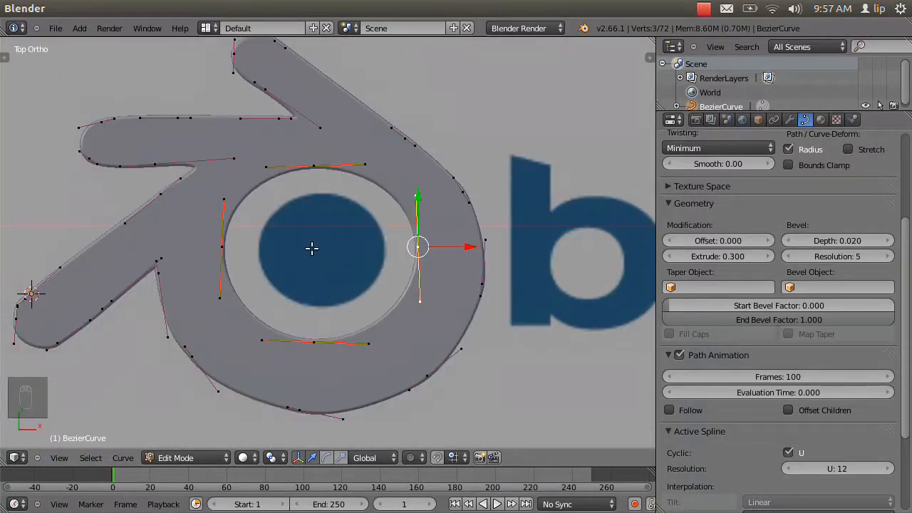
key("Tab")
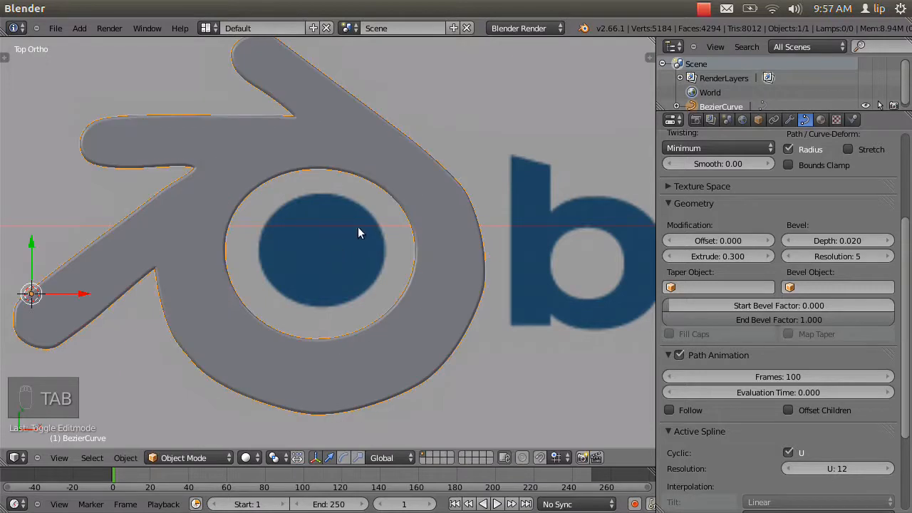
key("a")
key("a")
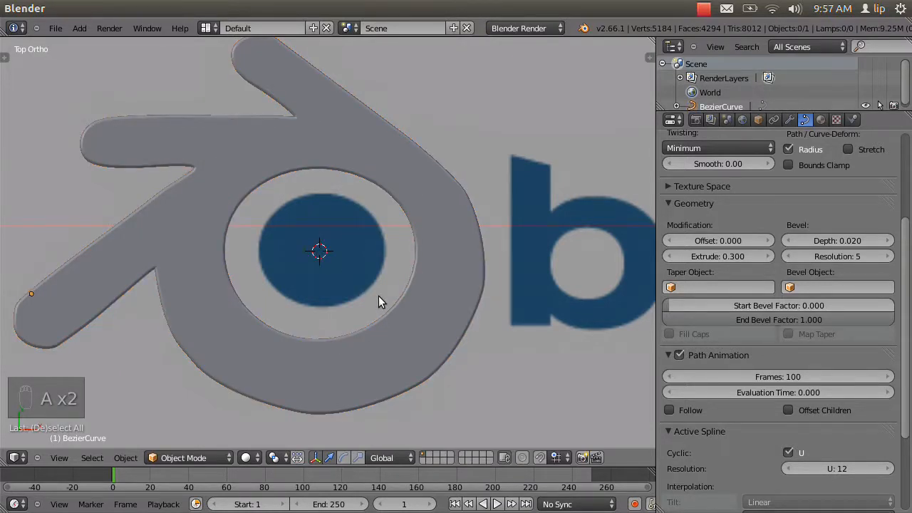
key("shift+a")
mouse_move(360, 309)
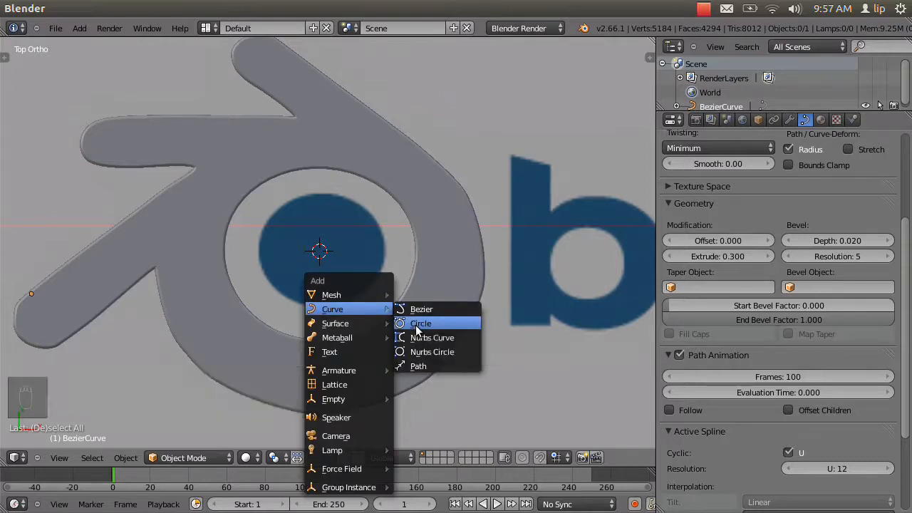
left_click(417, 327)
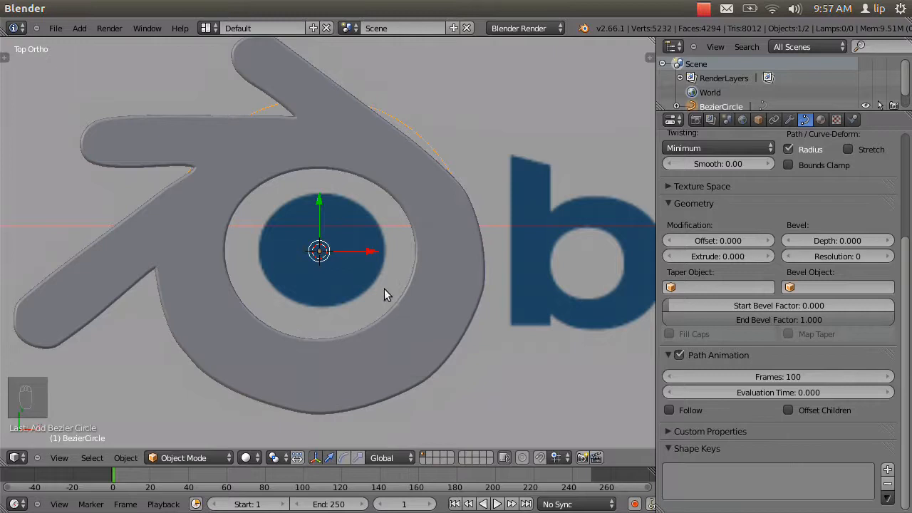
Scale the new circle down to the width of the blue pupil and shift it slightly along X to centre it.
key("s")
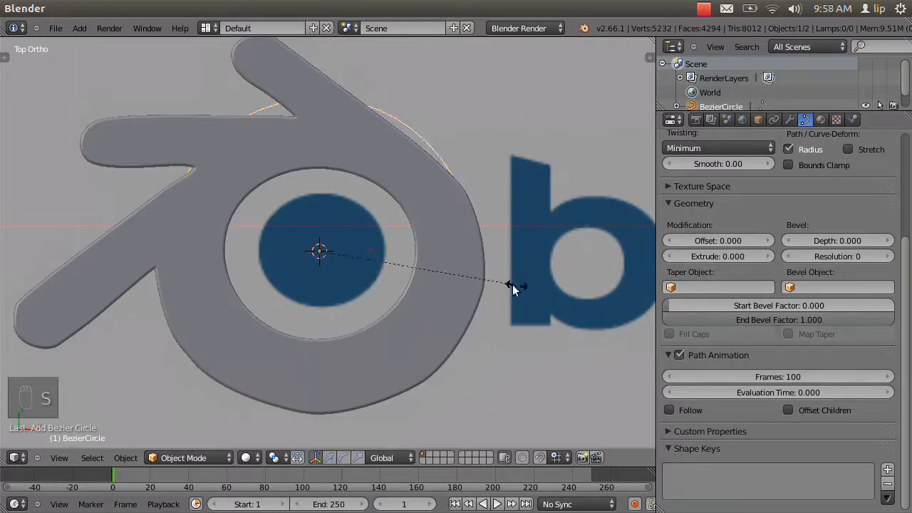
left_click(395, 269)
key("g")
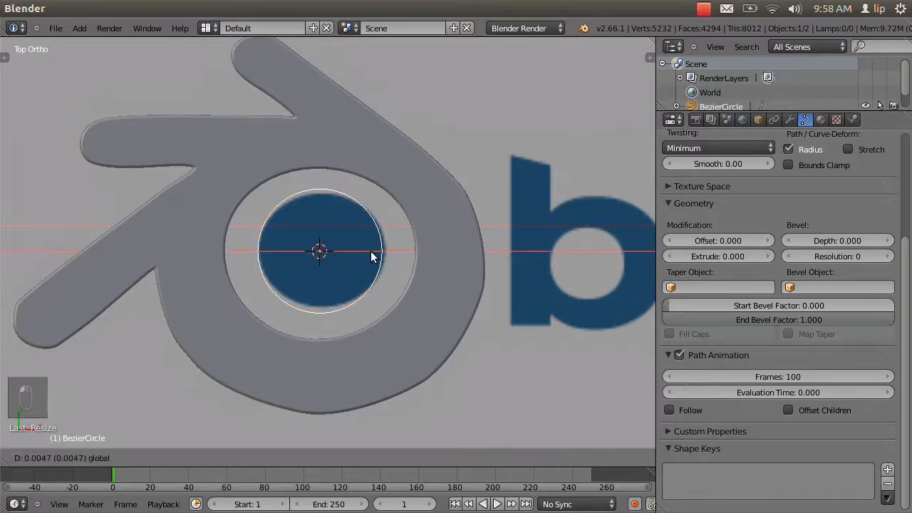
left_click(374, 257)
In Edit Mode, move the circle's upper and lower control points vertically inward to match the blue pupil's outline.
key("Tab")
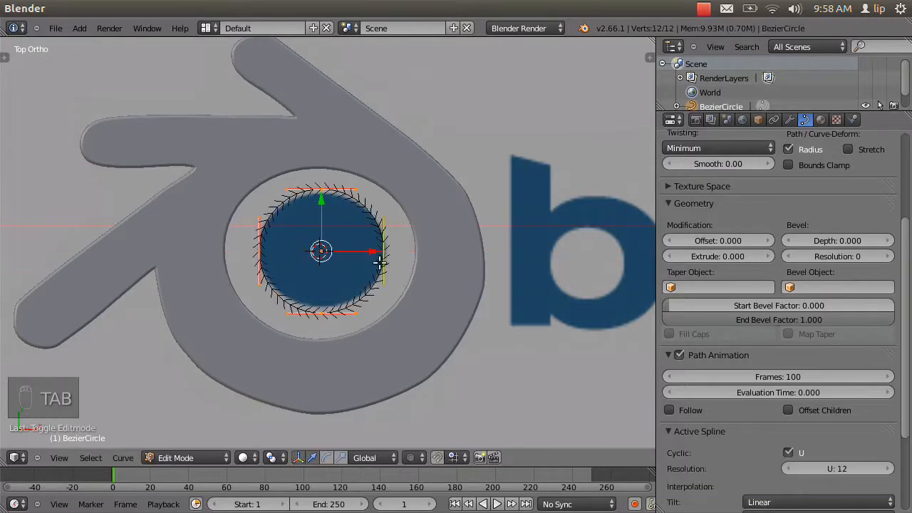
right_click(323, 193)
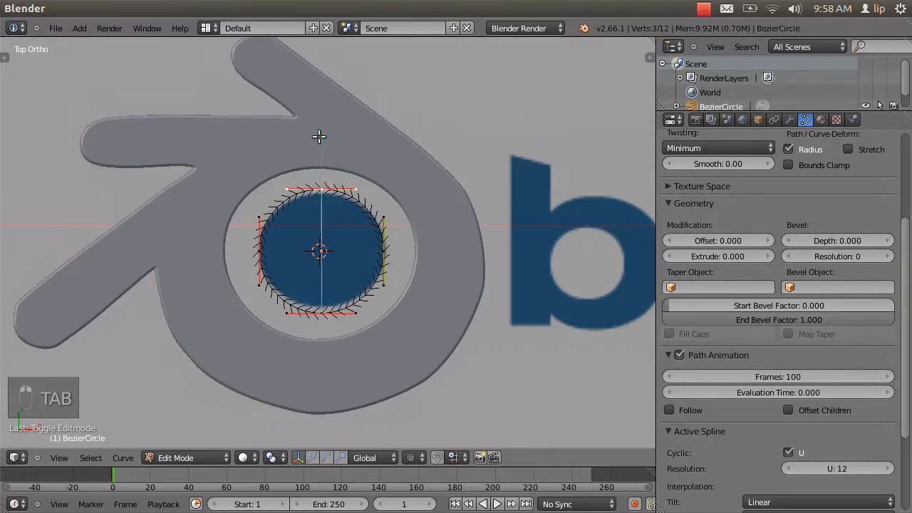
key("g")
left_click(318, 140)
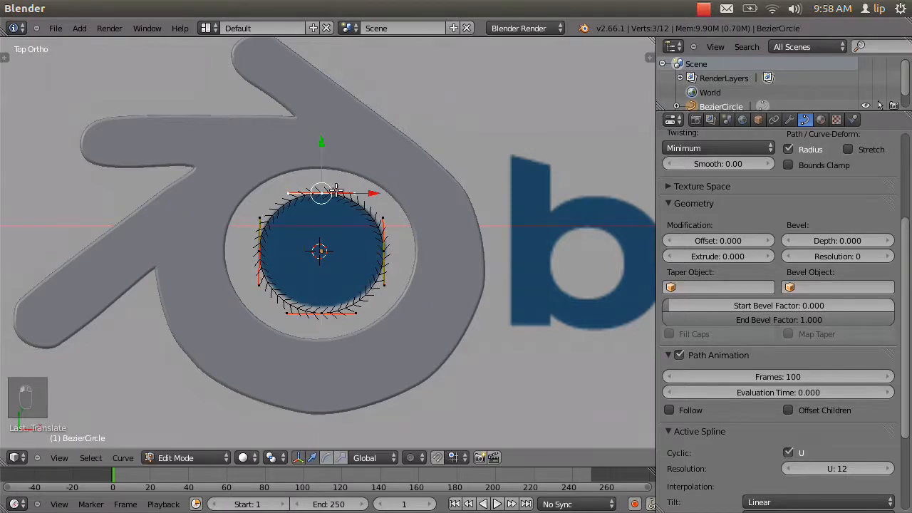
right_click(322, 314)
key("g")
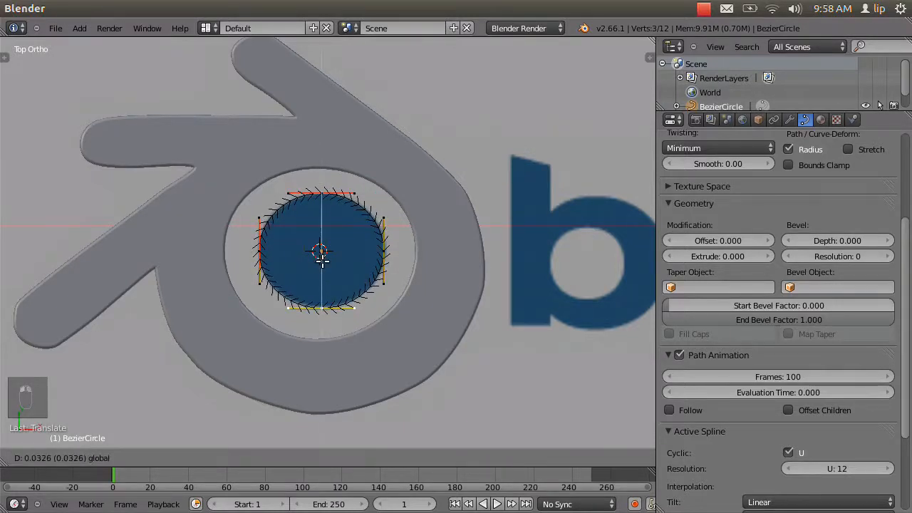
left_click(321, 258)
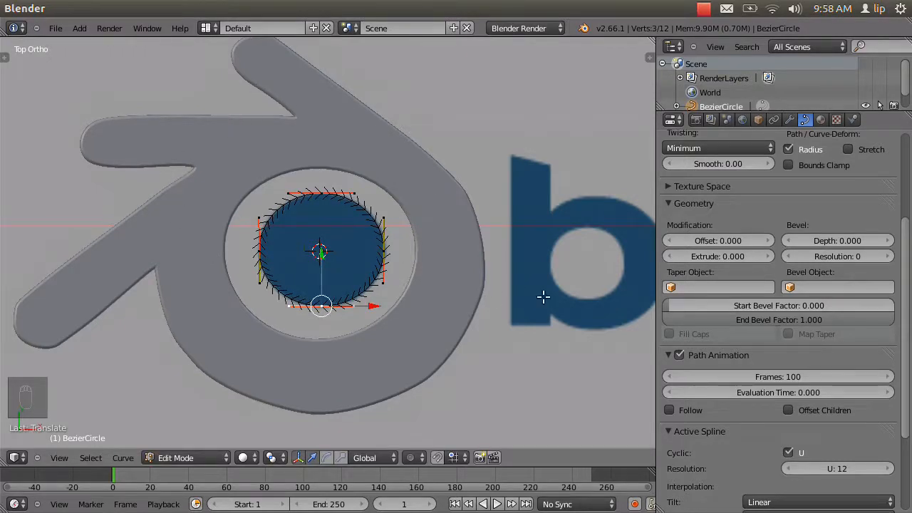
Change the pupil circle to a 2D curve and set its extrusion to 0.1.
scroll(876, 258, "up", 5)
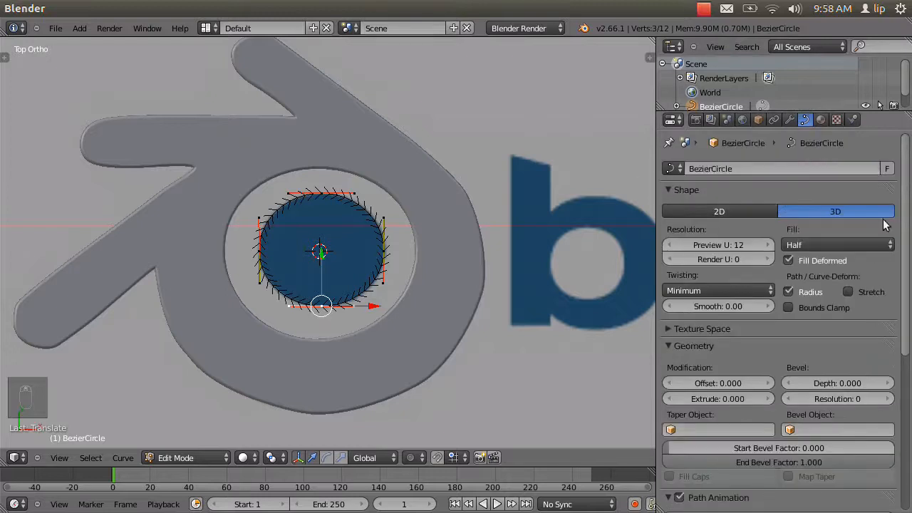
left_click(743, 212)
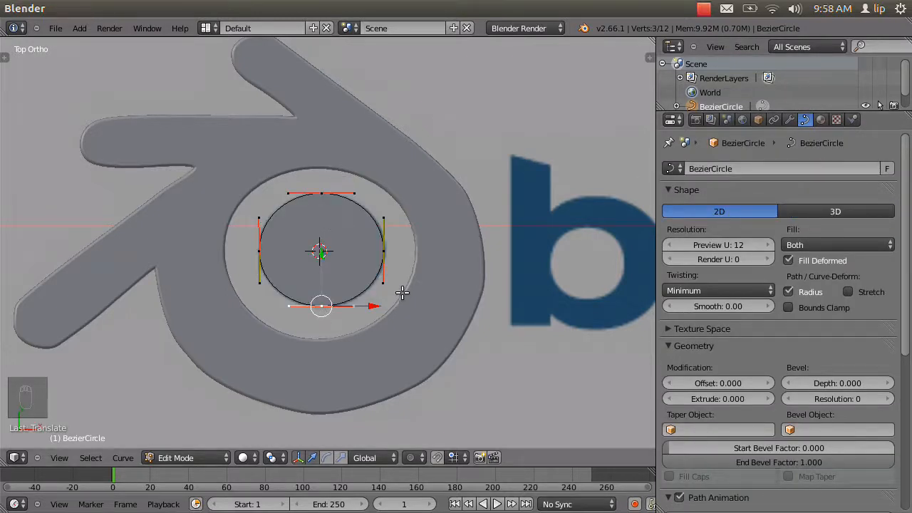
scroll(760, 318, "down", 3)
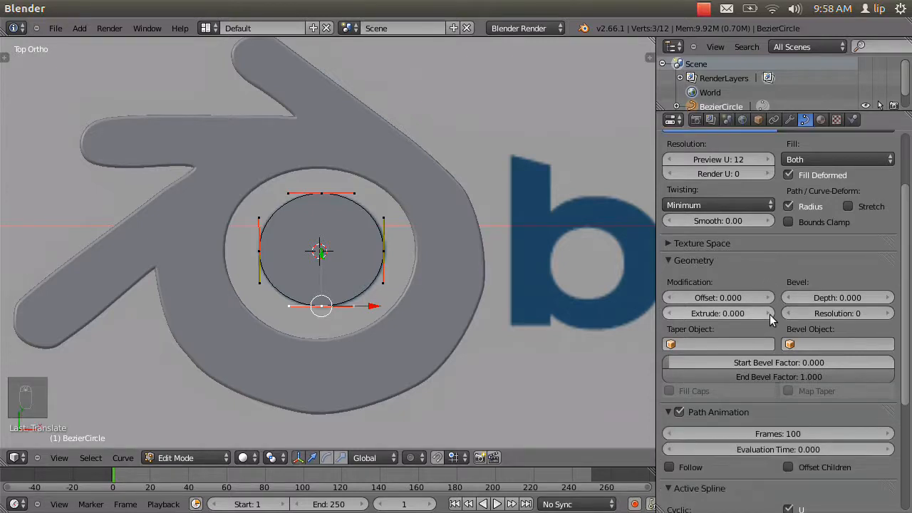
left_click(726, 313)
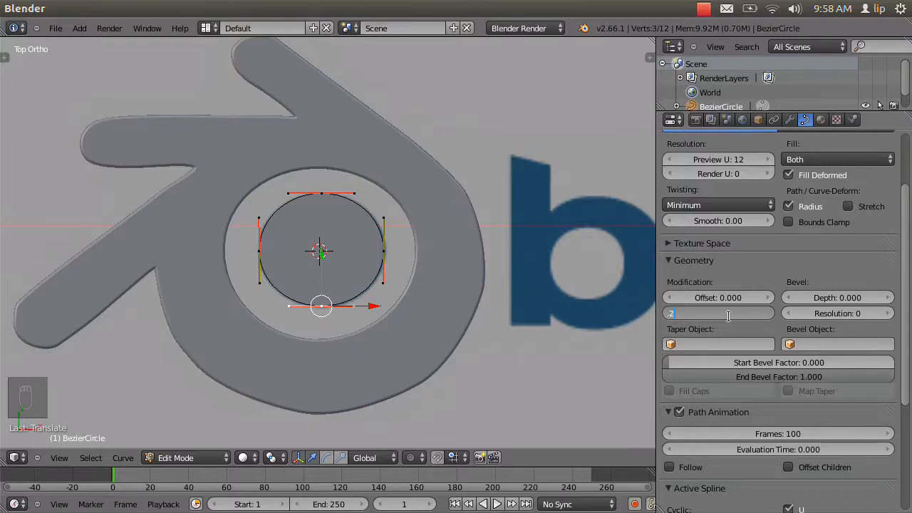
key("Return")
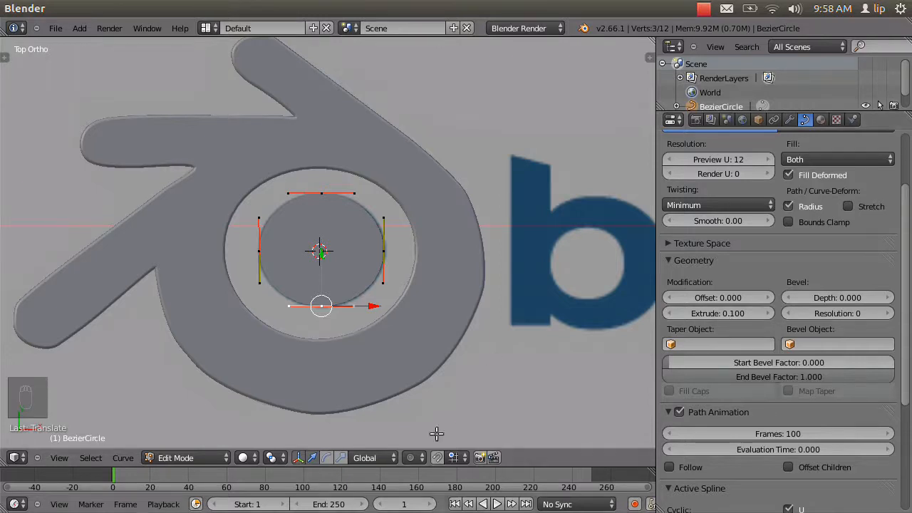
Try extrusion values of 0.2 and 0.35 on the pupil circle, comparing its thickness with the logo in wireframe.
middle_click_drag(458, 362, 439, 263)
key("z")
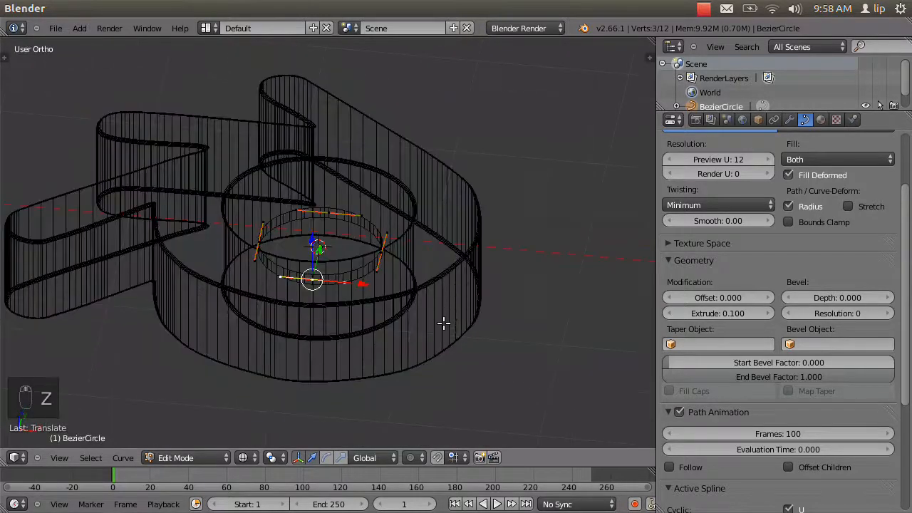
middle_click_drag(421, 298, 537, 261)
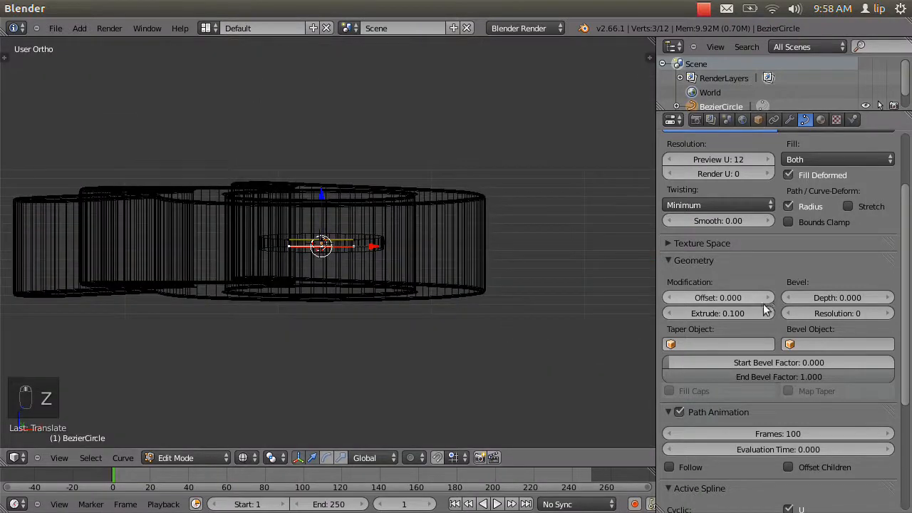
left_click(737, 311)
type("0.2")
key("Return")
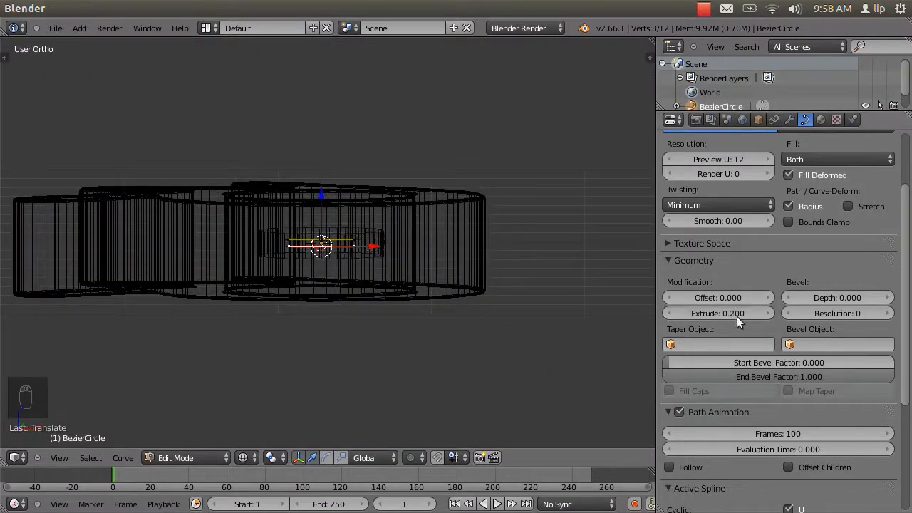
left_click_drag(737, 316, 744, 317)
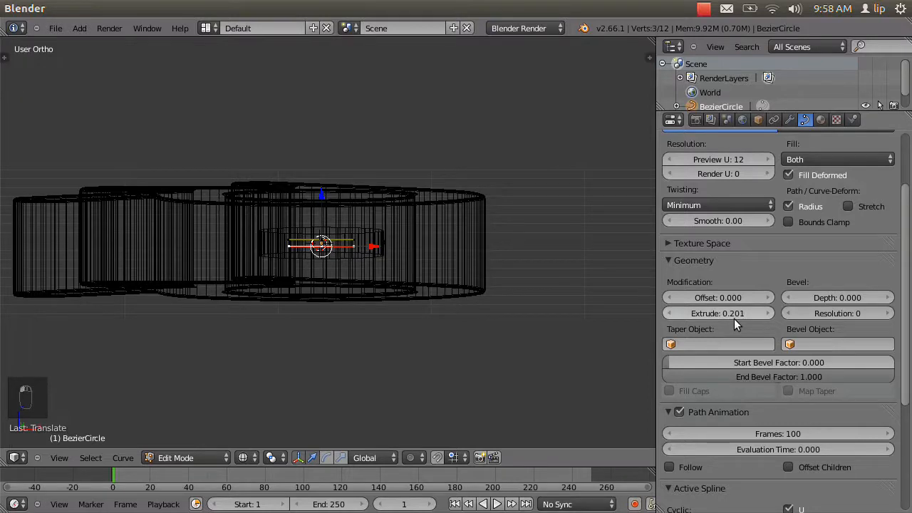
left_click(730, 314)
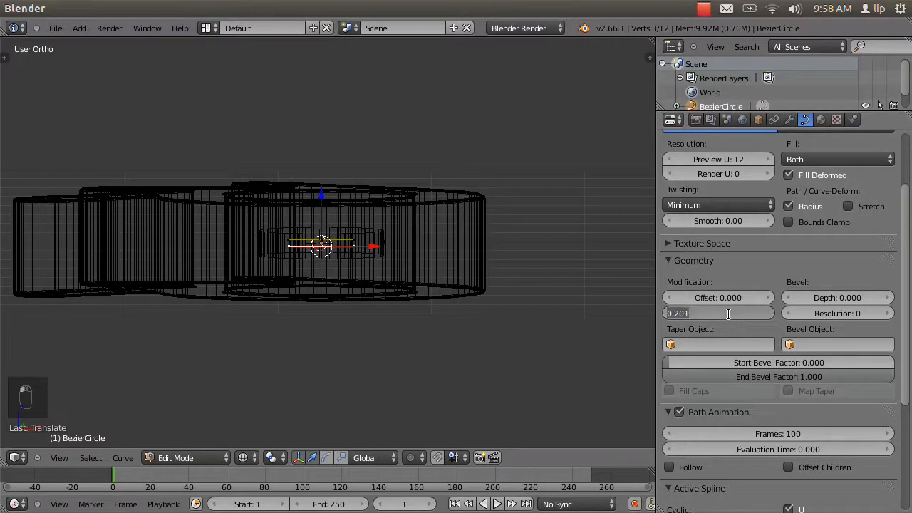
key("BackSpace")
key("Return")
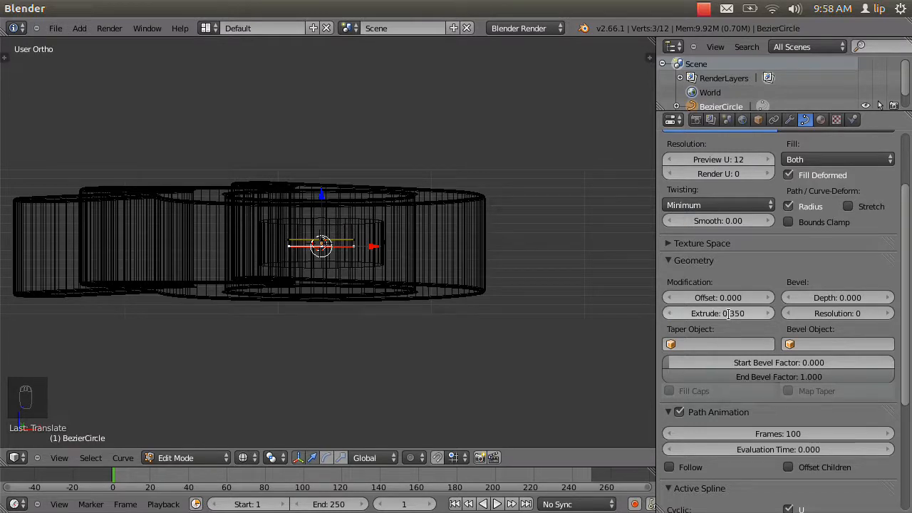
Set the pupil circle's extrusion to 0.4.
key("Return")
key("BackSpace")
type("0.40")
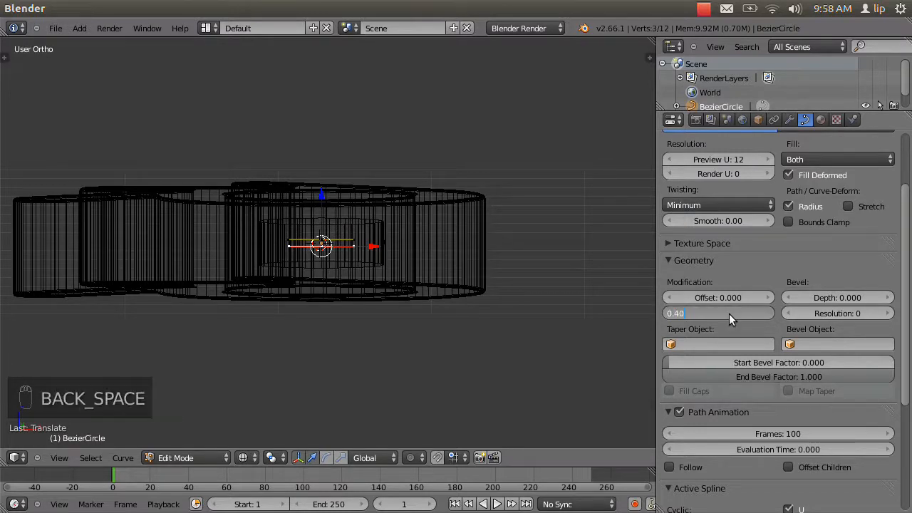
key("Return")
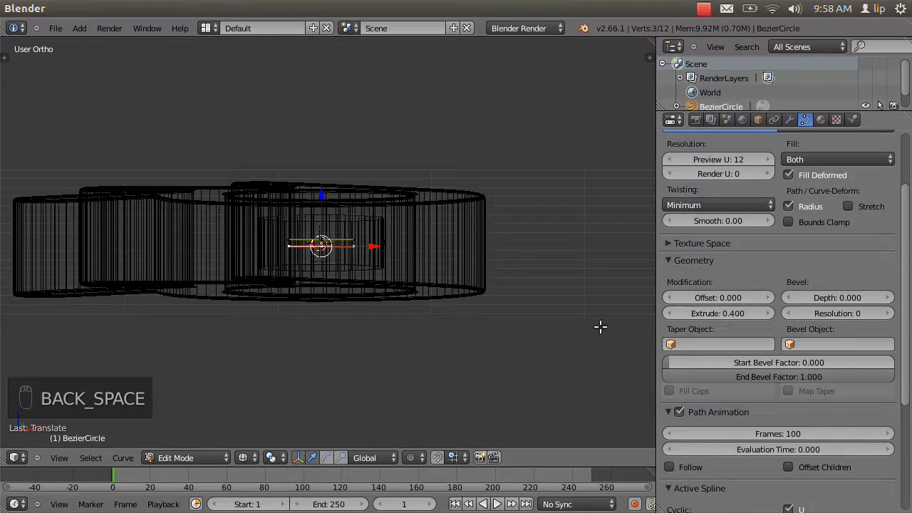
Return to solid shading and set the pupil circle's bevel depth to 0.1.
key("z")
mouse_move(376, 302)
middle_mouse_down()
mouse_move(452, 397)
mouse_move(357, 445)
middle_mouse_up()
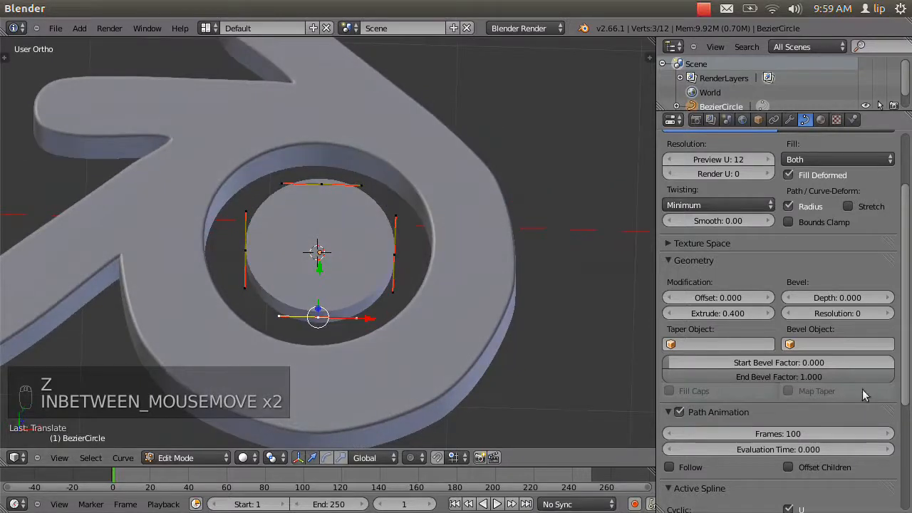
left_click(841, 297)
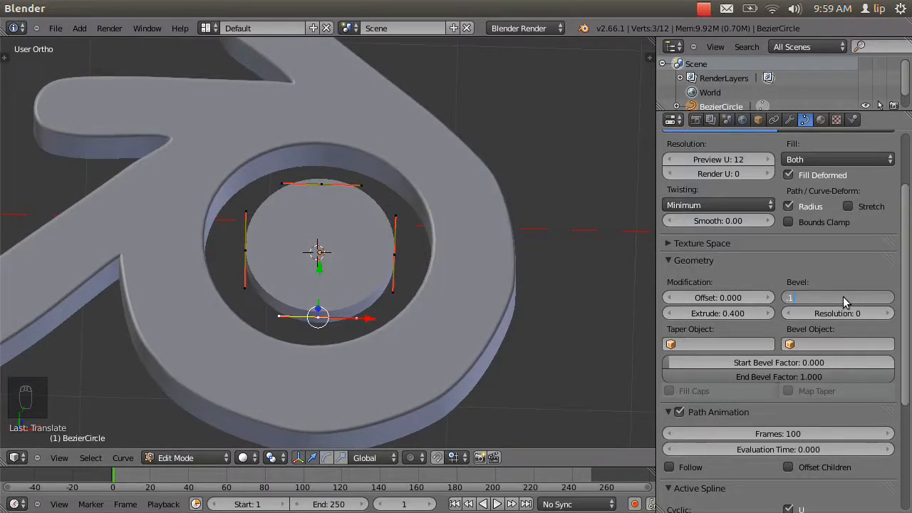
type(".1")
key("Return")
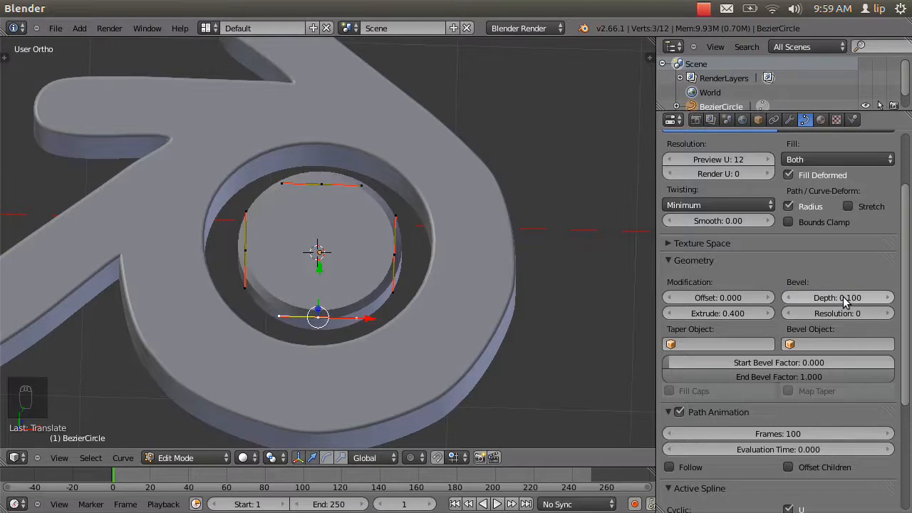
Set the pupil circle's bevel resolution to 3 and inspect the logo from several angles.
left_click(889, 314)
left_click(889, 313)
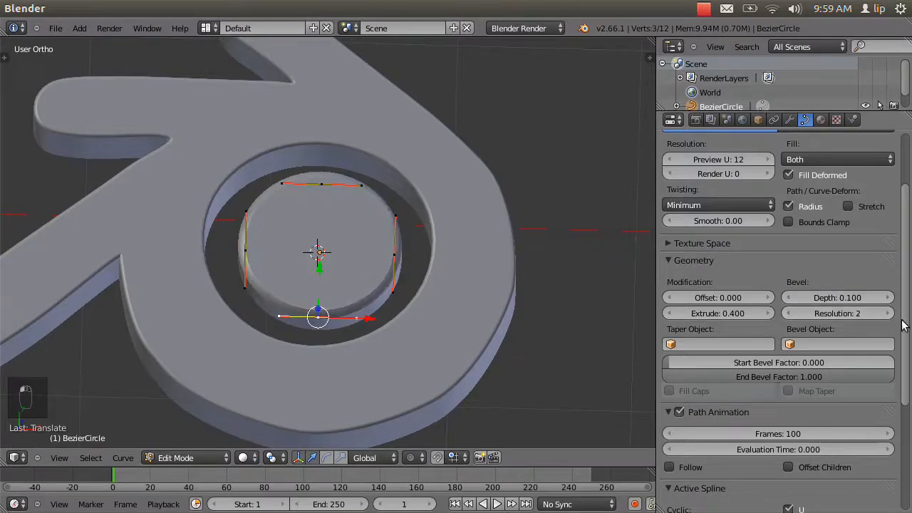
left_click(889, 314)
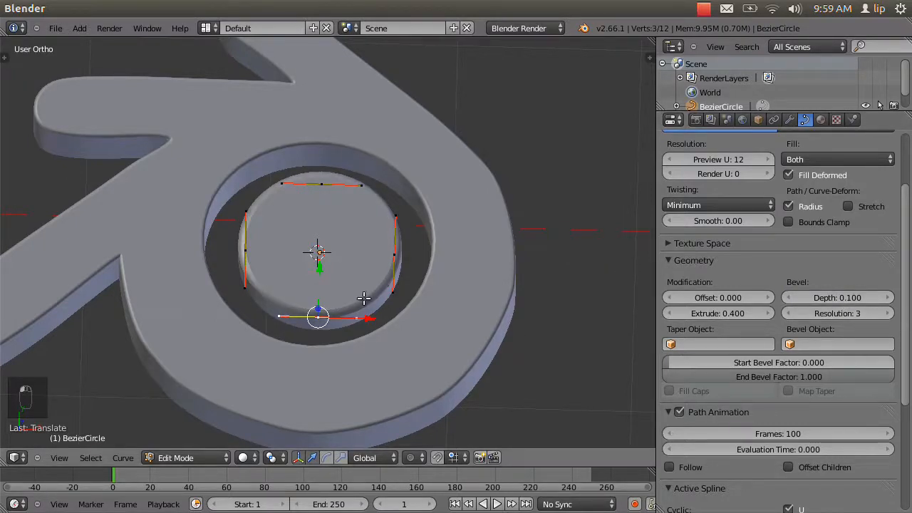
middle_click_drag(366, 302, 433, 217)
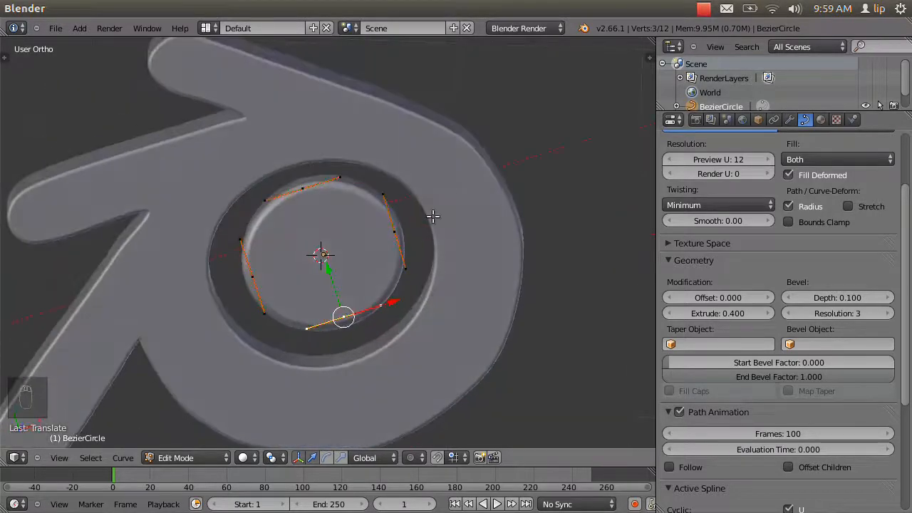
scroll(457, 271, "down", 4)
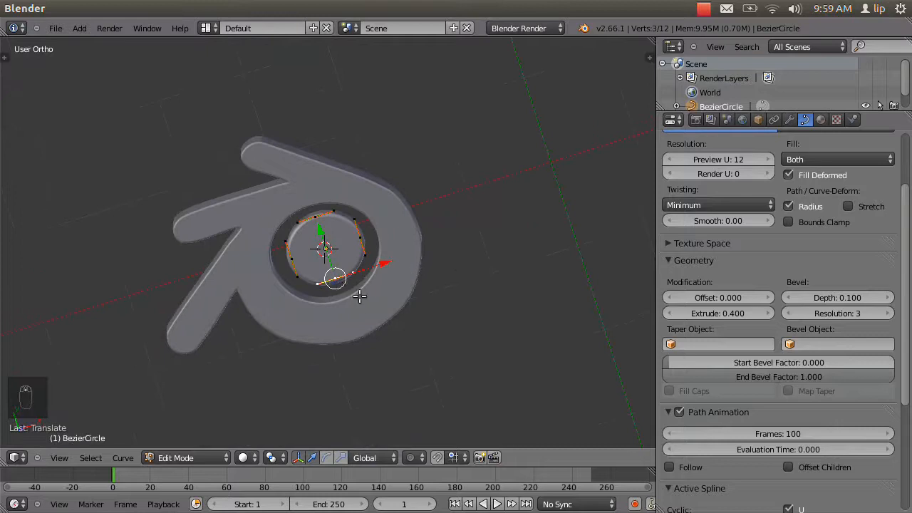
middle_click_drag(360, 296, 348, 248)
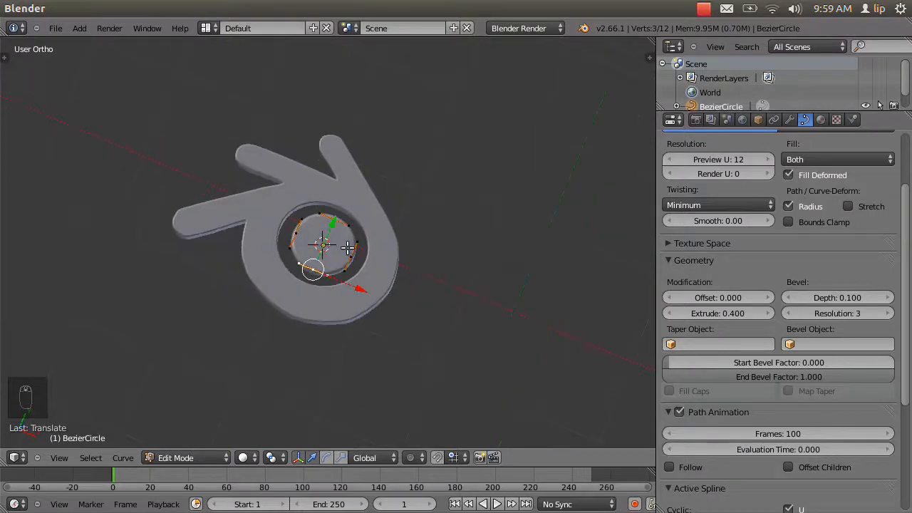
scroll(356, 254, "up", 4)
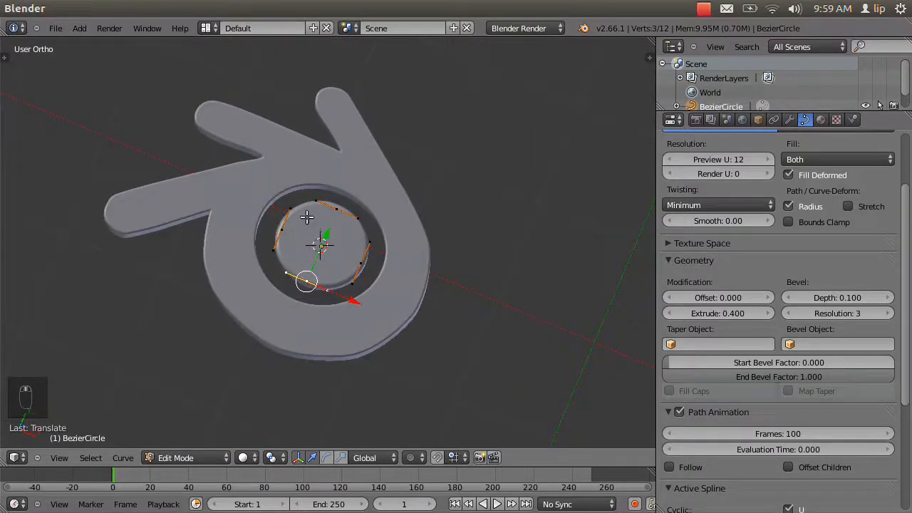
middle_click_drag(307, 216, 474, 230, "shift")
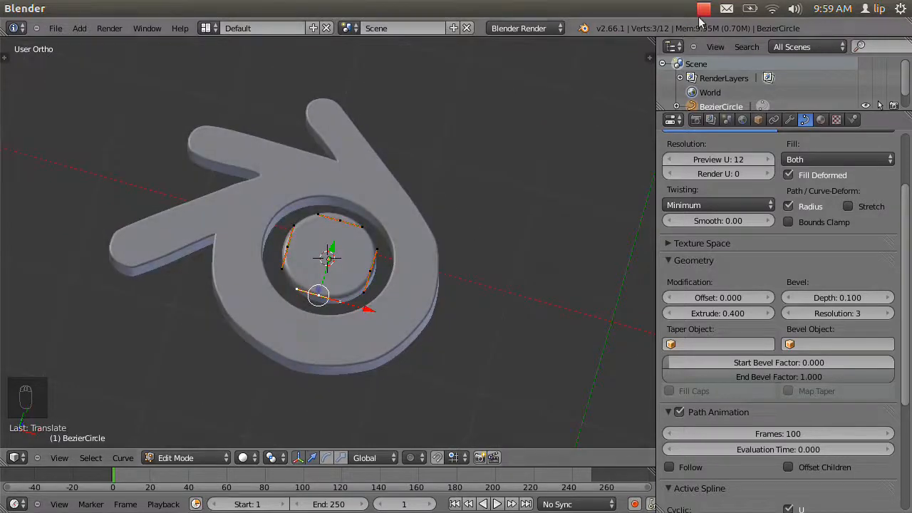